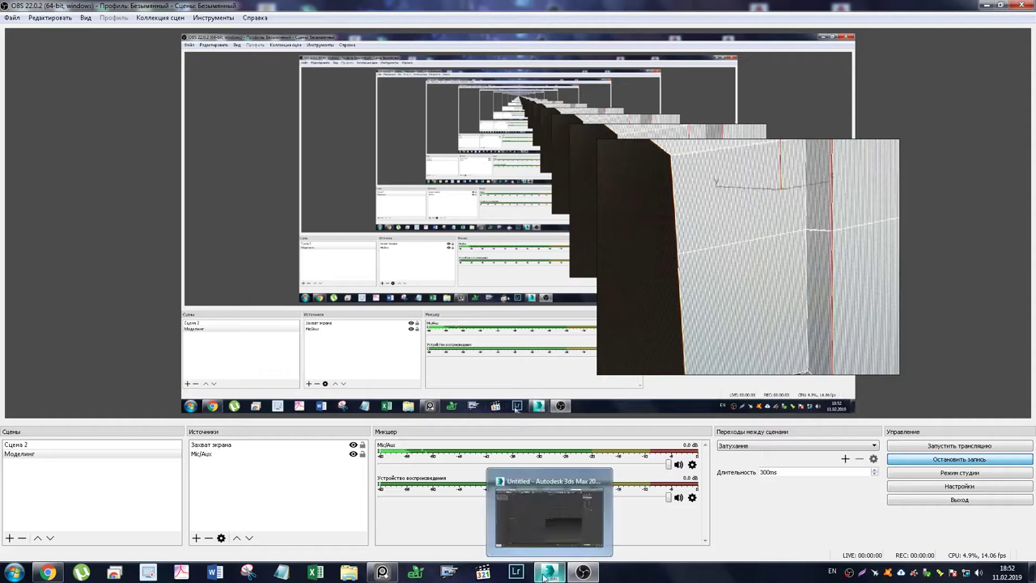
# Step: Bring the 3ds Max window with the empty Untitled scene to the front
pyautogui.click(549, 572)
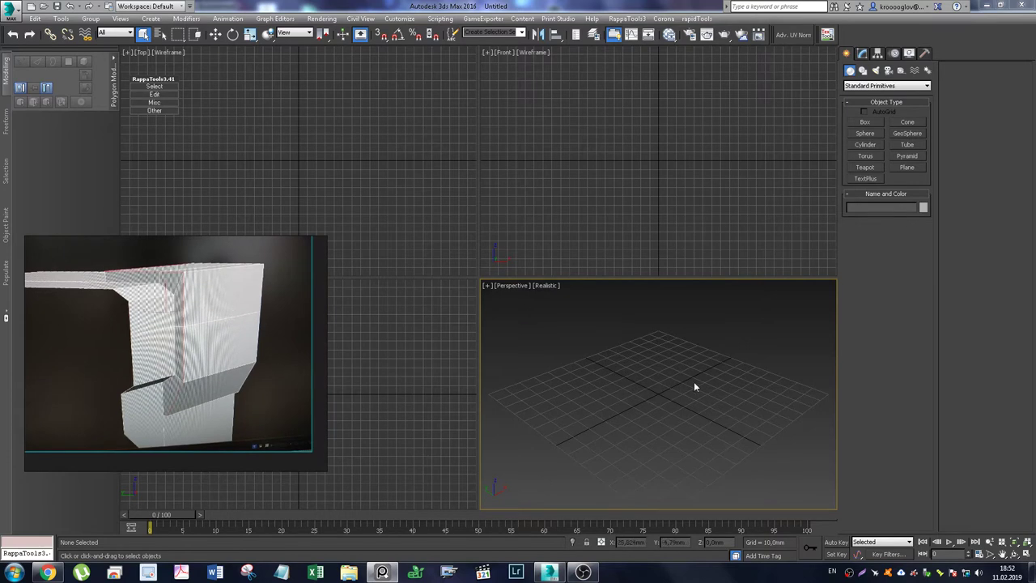
# Step: Draw a flat plane on the grid in a maximized Perspective viewport
pyautogui.keyDown('alt'); pyautogui.moveTo(670, 392); pyautogui.dragTo(672, 370, button='middle'); pyautogui.keyUp('alt')
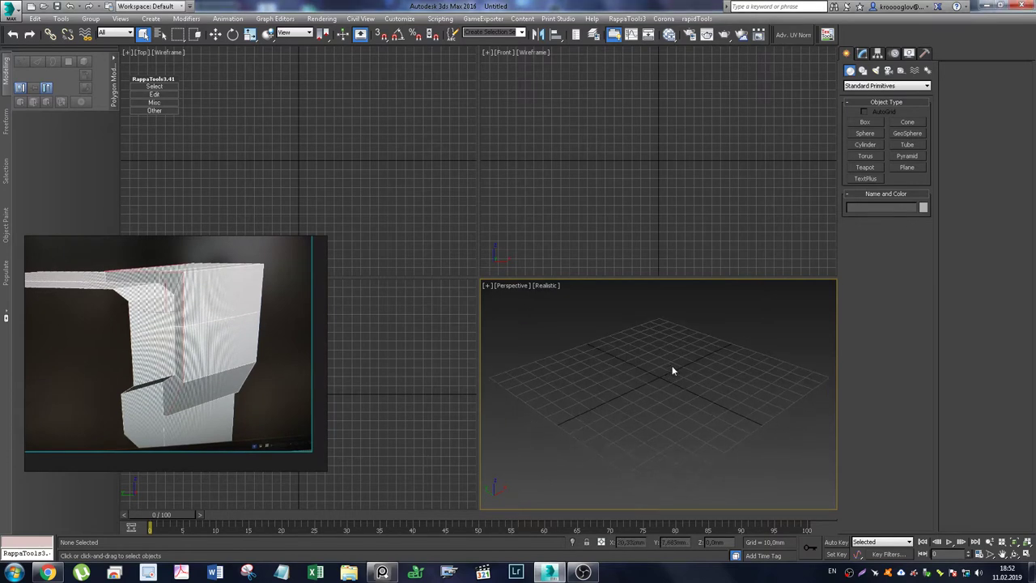
pyautogui.click(907, 167)
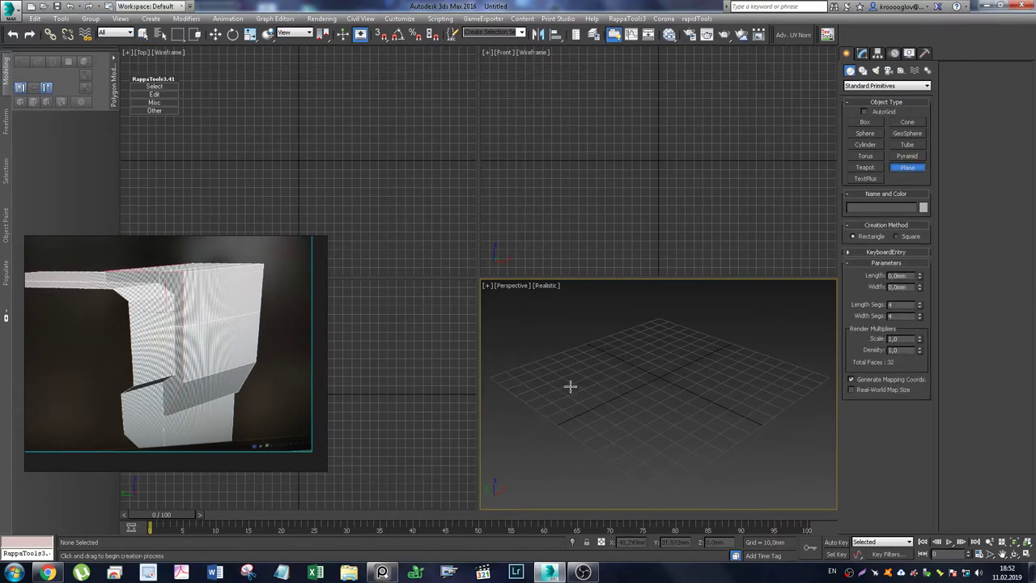
pyautogui.moveTo(553, 370); pyautogui.dragTo(702, 363)
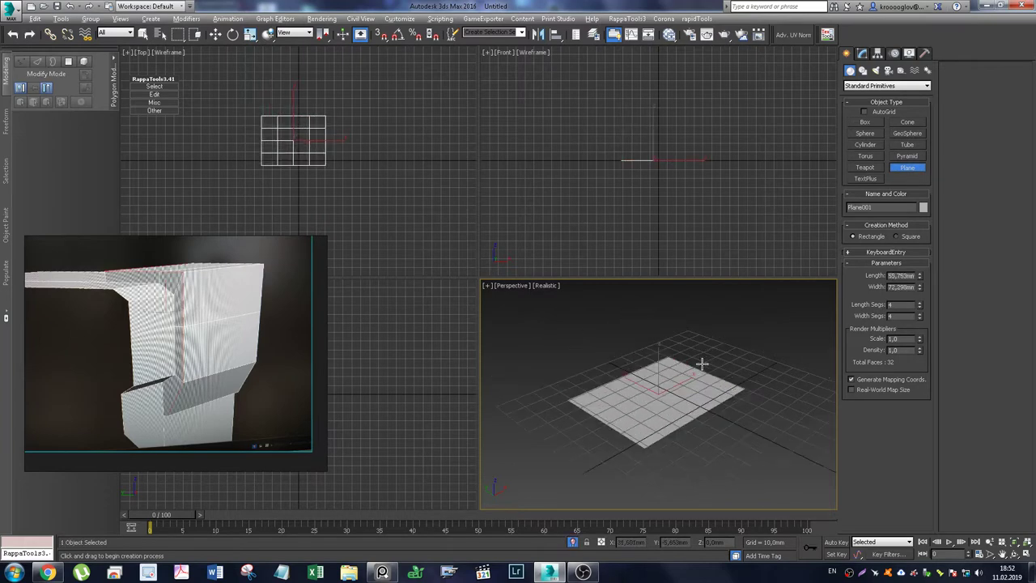
pyautogui.hotkey('alt', 'w')
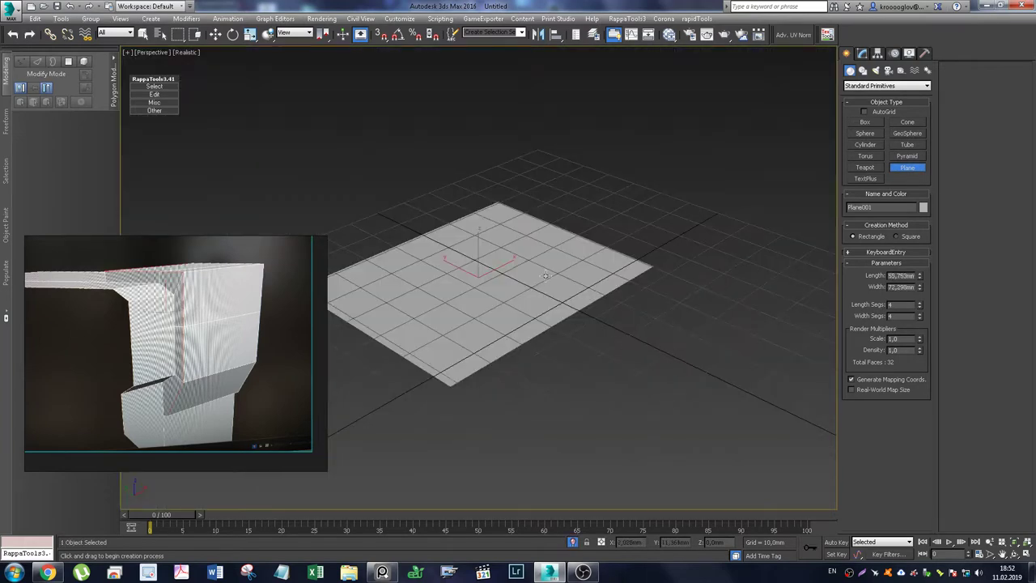
pyautogui.scroll(-2, 575, 259)
pyautogui.rightClick(578, 258)
pyautogui.scroll(-3, 576, 259)
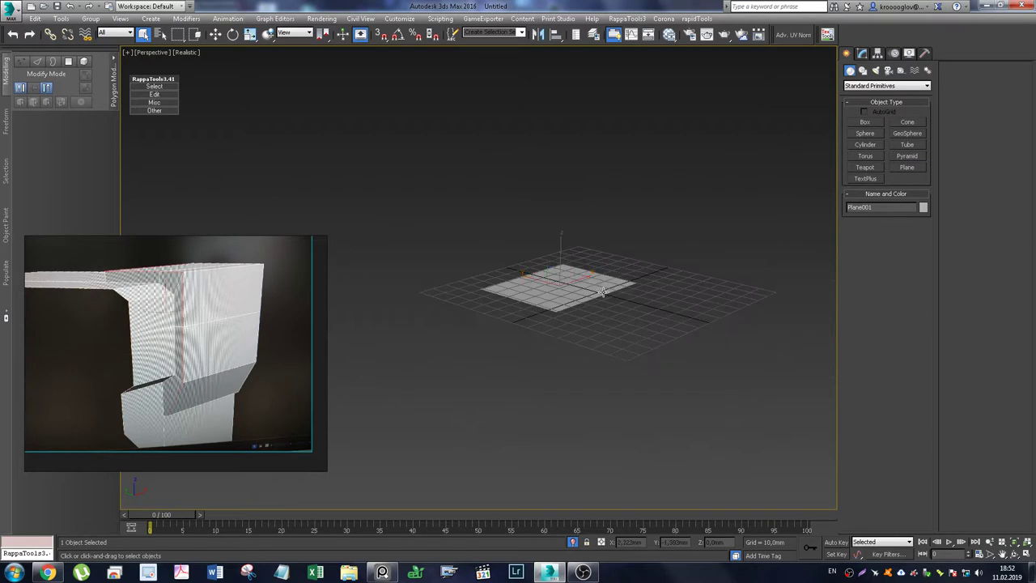
pyautogui.press('w')
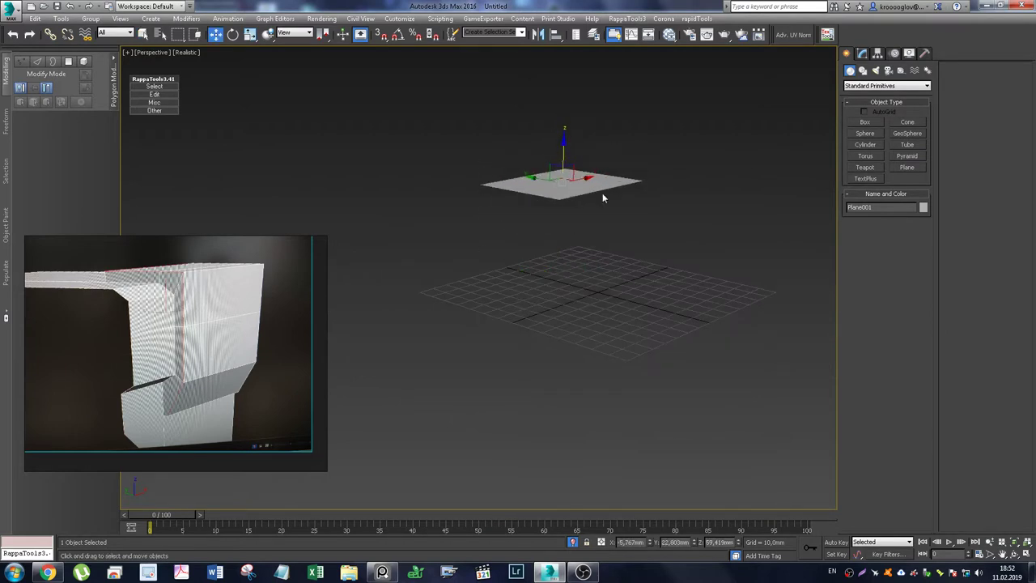
pyautogui.moveTo(563, 255); pyautogui.dragTo(596, 263)
pyautogui.scroll(2, 598, 255)
pyautogui.scroll(-2, 598, 256)
# Step: Put the plane back on the grid and convert it to Editable Poly
pyautogui.click(862, 53)
pyautogui.hotkey('ctrl', 'z')
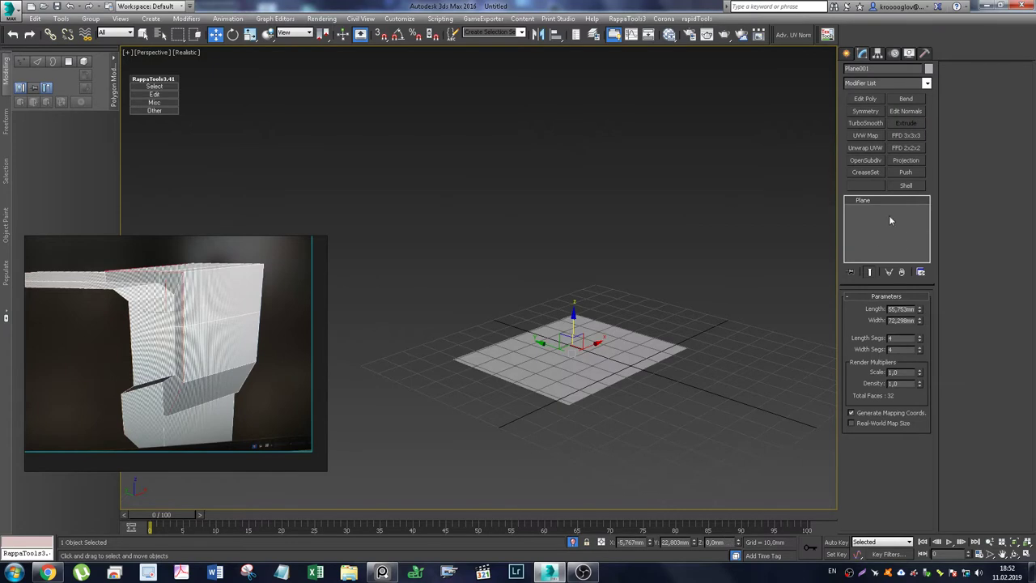
pyautogui.rightClick(605, 354)
pyautogui.rightClick(591, 349)
pyautogui.moveTo(623, 453)
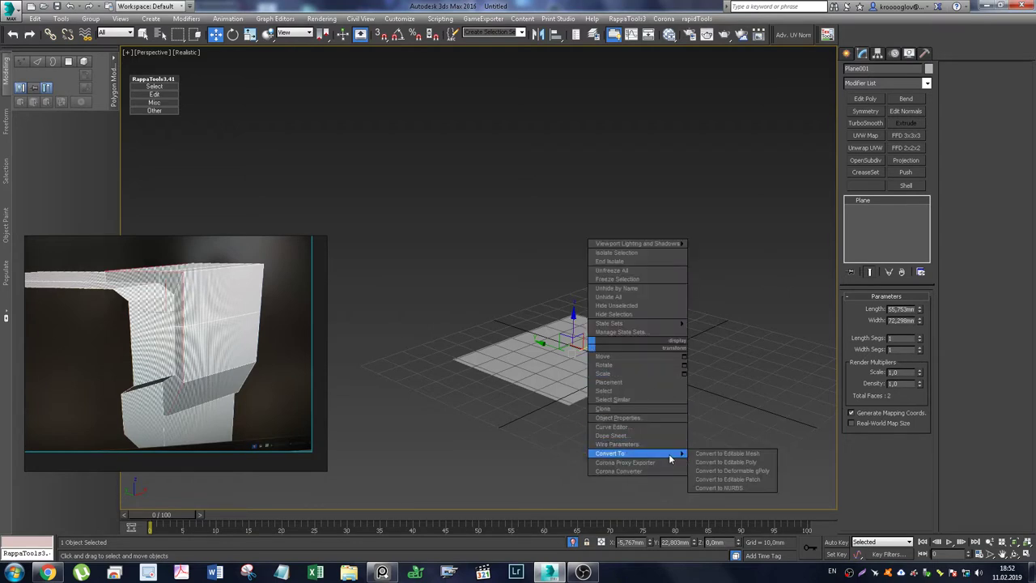
pyautogui.click(710, 461)
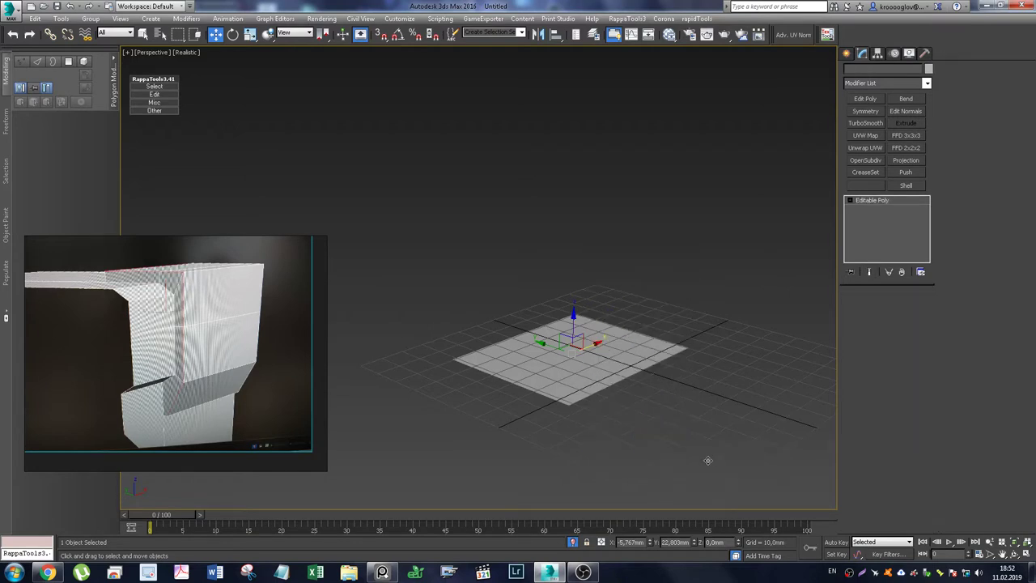
# Step: Open the VK chat's photo viewer in Chrome and step through the reference photos
pyautogui.click(49, 572)
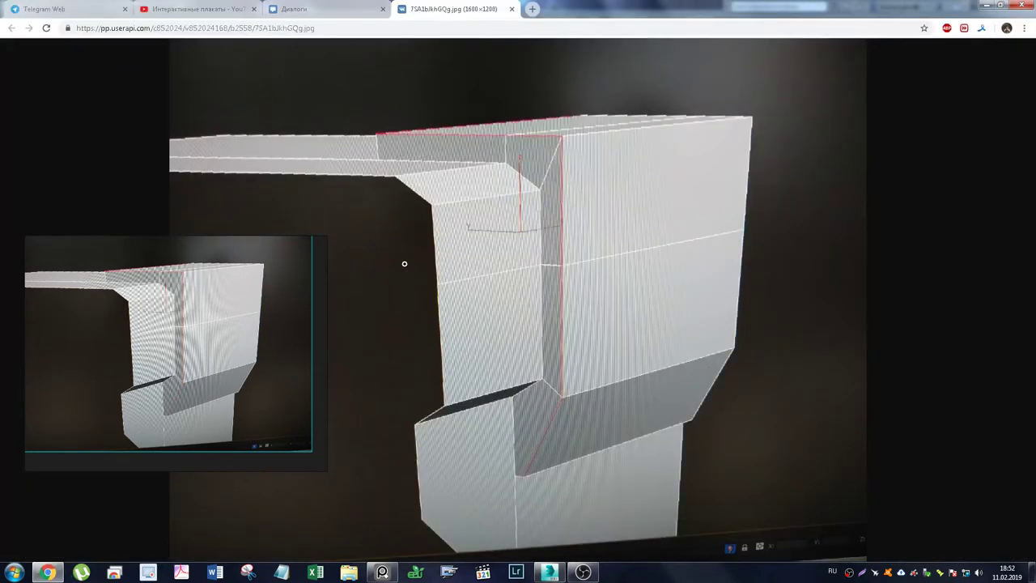
pyautogui.click(323, 9)
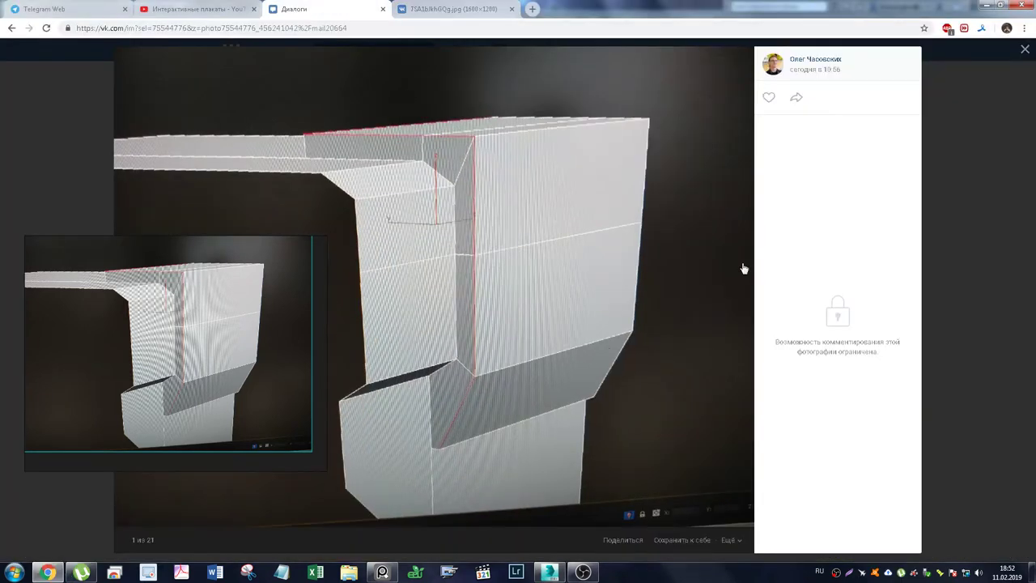
pyautogui.click(741, 275)
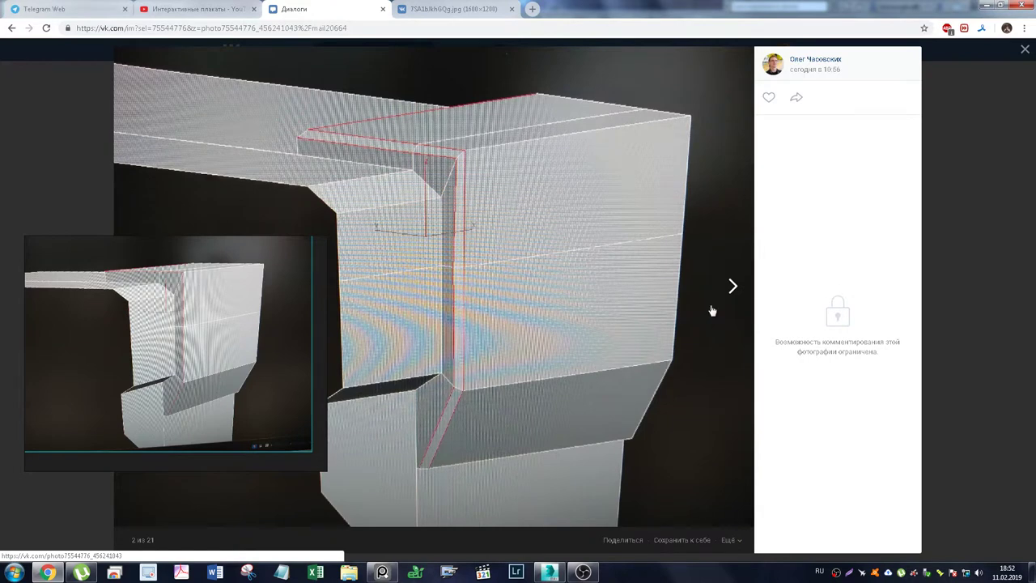
pyautogui.click(734, 284)
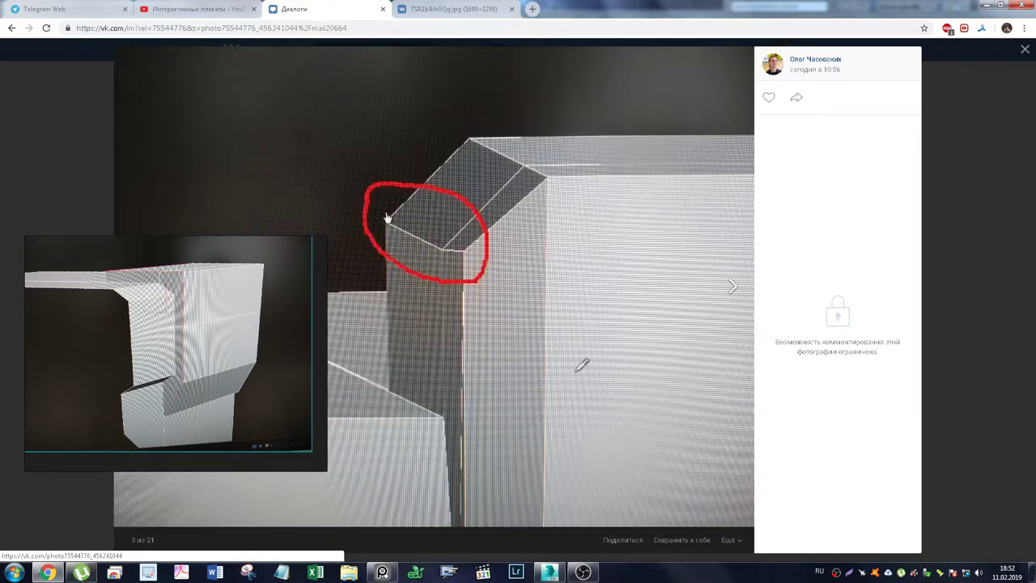
# Step: Close the uTorrent window and advance further through the reference photos
pyautogui.rightClick(81, 572)
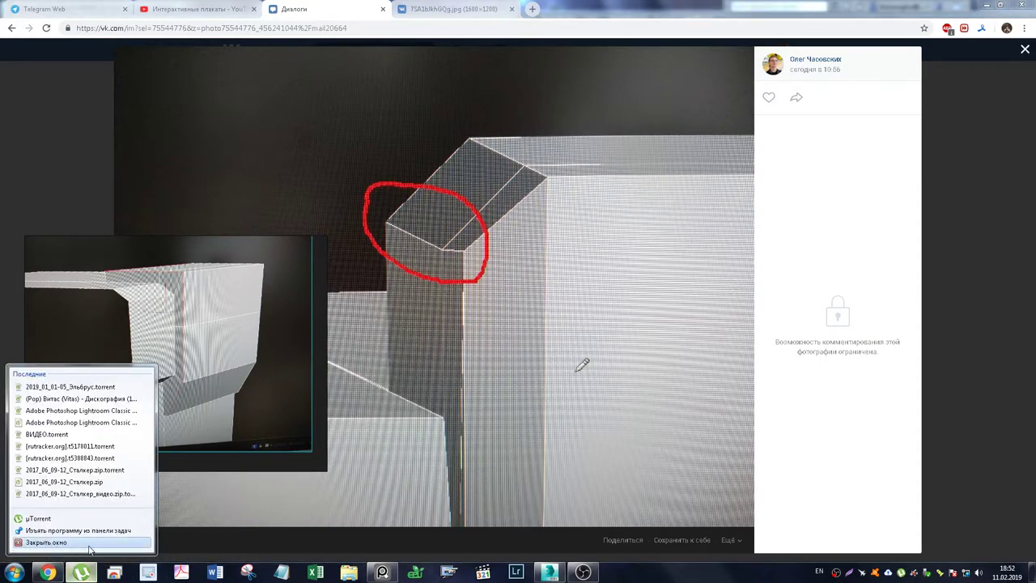
pyautogui.click(73, 549)
pyautogui.moveTo(549, 316)
pyautogui.click(730, 286)
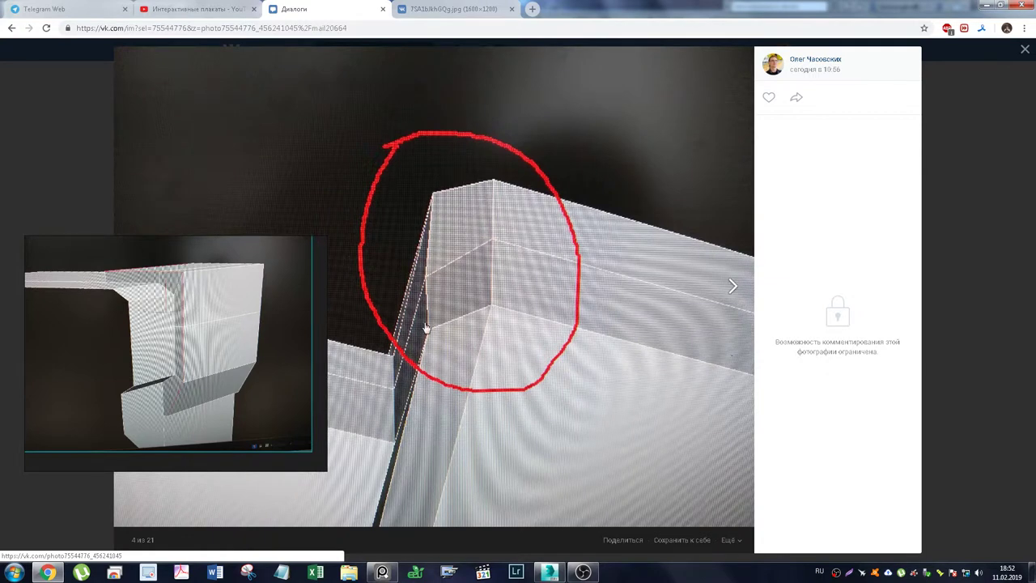
pyautogui.click(741, 297)
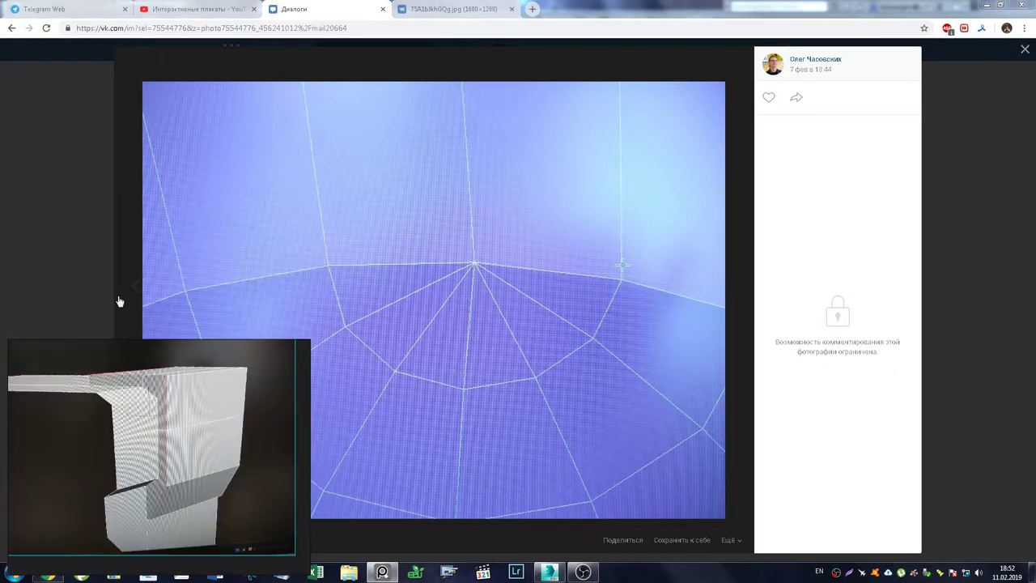
# Step: Go back to the red-circled corner photo, then return to 3ds Max
pyautogui.hotkey('alt', 'shift')
pyautogui.click(135, 288)
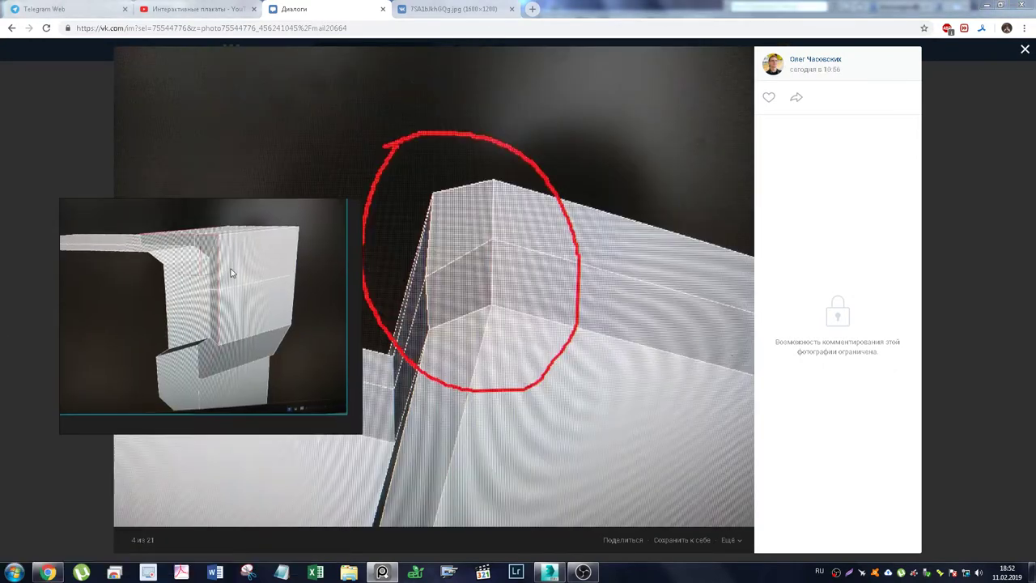
pyautogui.click(550, 572)
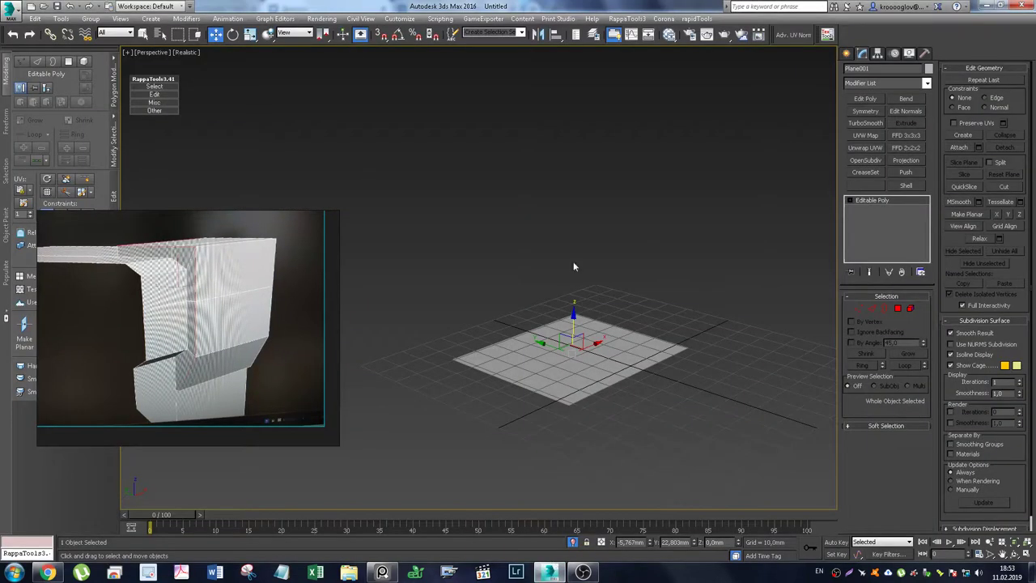
# Step: Select the plane's polygon and raise it up along Z
pyautogui.click(595, 340)
pyautogui.moveTo(729, 227); pyautogui.dragTo(468, 471)
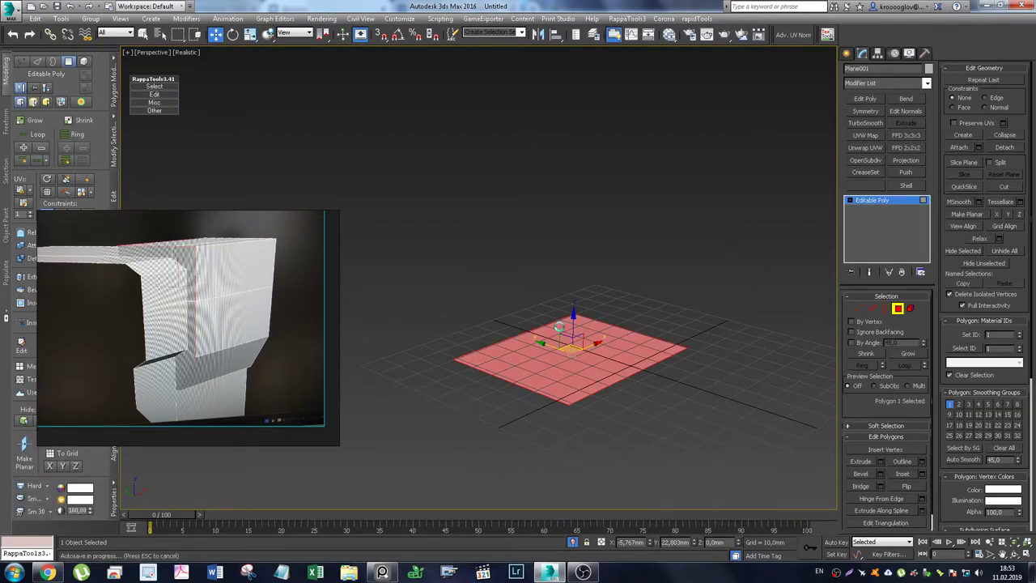
pyautogui.moveTo(573, 310); pyautogui.dragTo(573, 182)
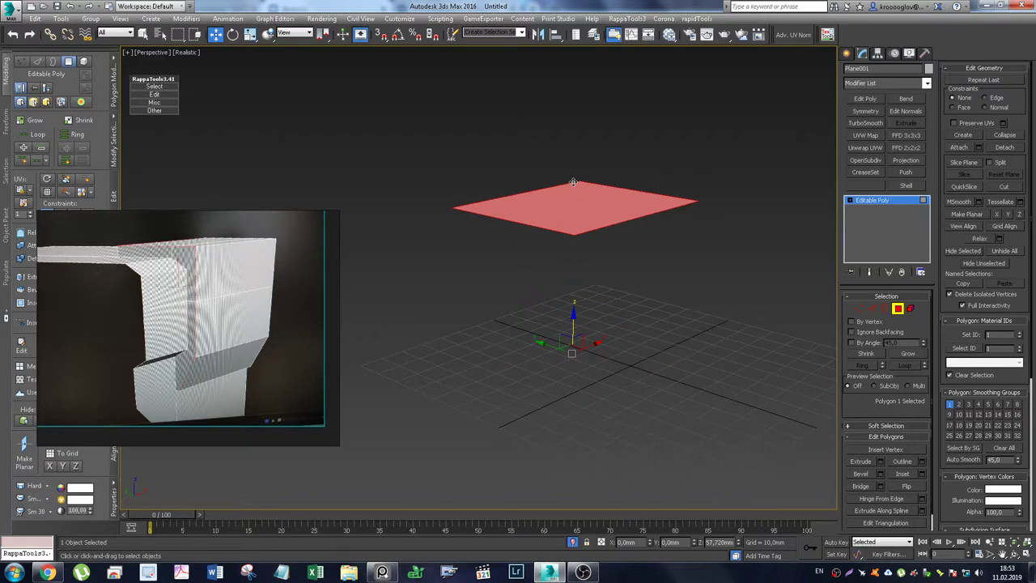
# Step: Narrow the plane with a side edge, then extrude a wall down and a short front lip
pyautogui.press('4')
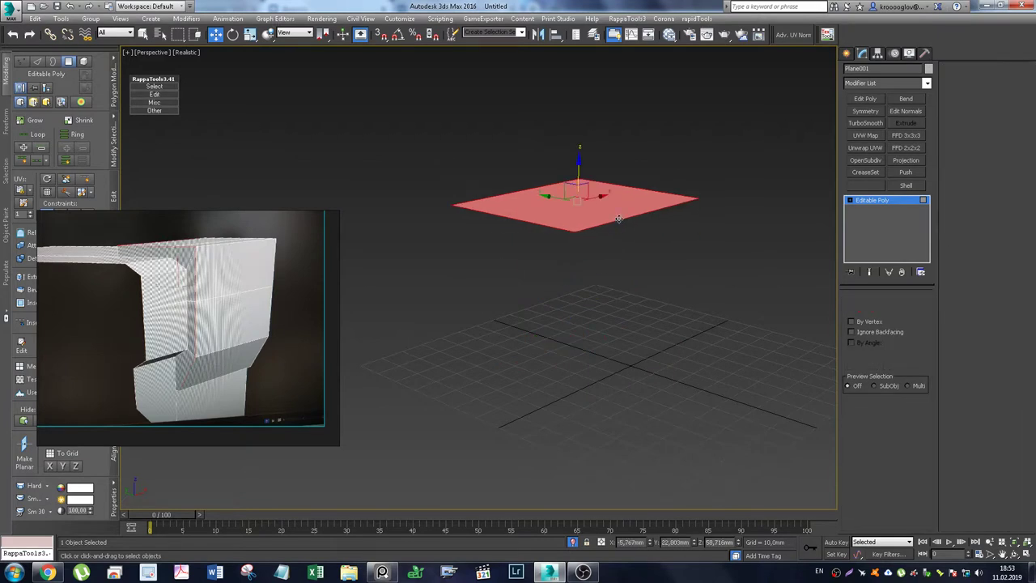
pyautogui.press('2')
pyautogui.moveTo(635, 213)
pyautogui.mouseDown()
pyautogui.moveTo(566, 196)
pyautogui.moveTo(627, 218)
pyautogui.mouseUp()
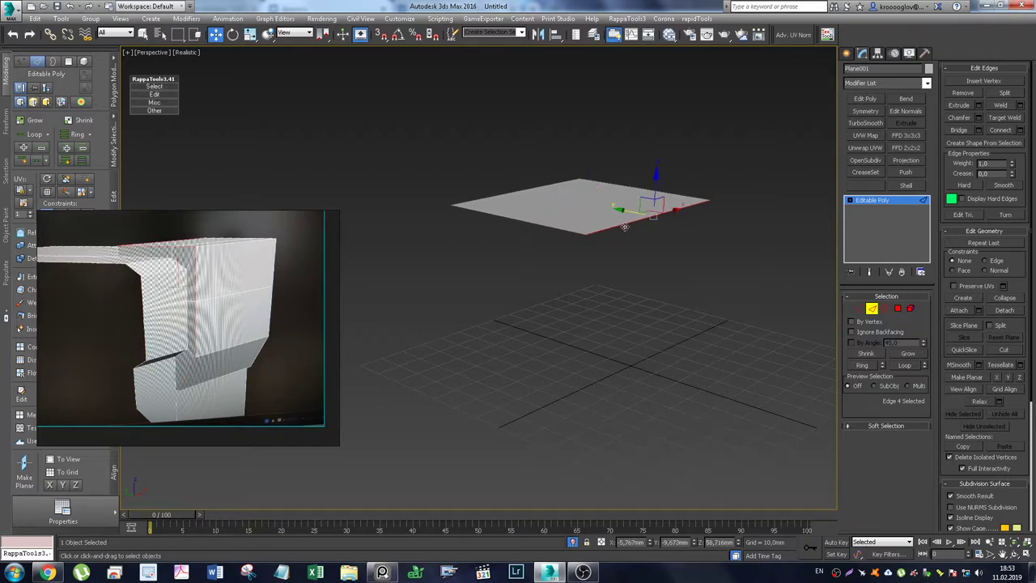
pyautogui.keyDown('shift'); pyautogui.moveTo(657, 185); pyautogui.dragTo(649, 298); pyautogui.keyUp('shift')
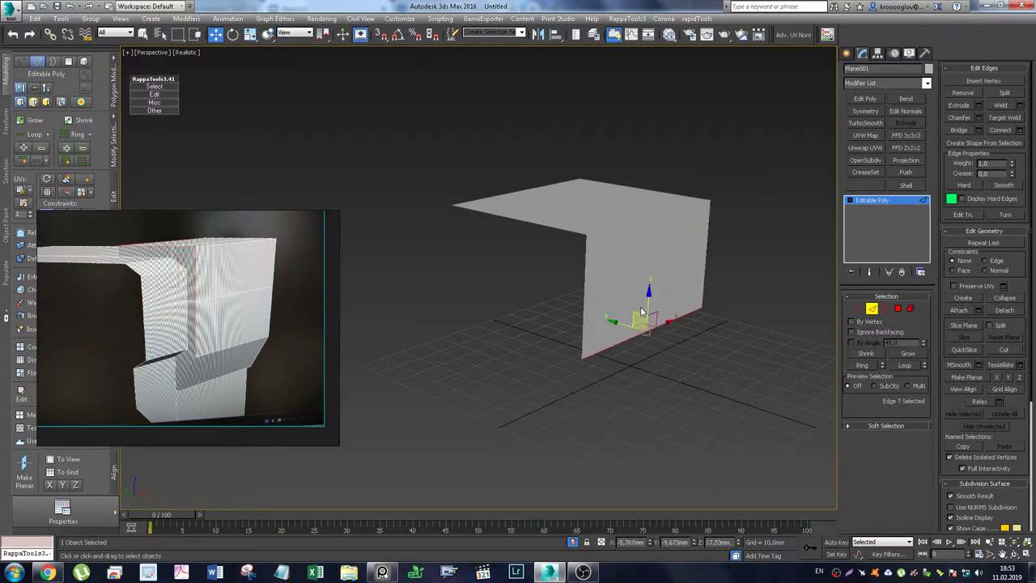
pyautogui.keyDown('shift'); pyautogui.moveTo(618, 324); pyautogui.dragTo(597, 319); pyautogui.keyUp('shift')
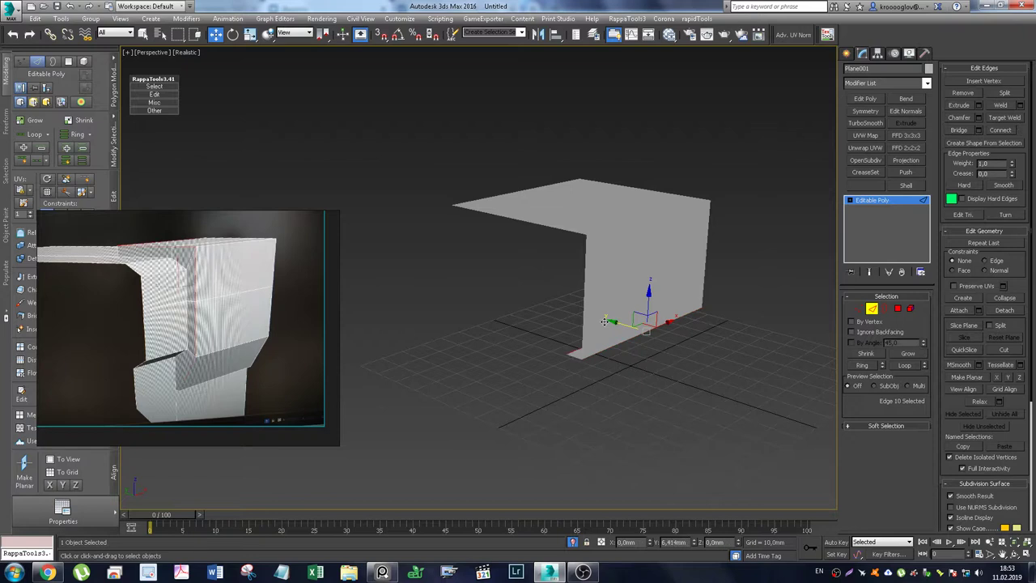
# Step: Show edged faces in plain shaded display and extrude a lower wall below the lip
pyautogui.press('F4')
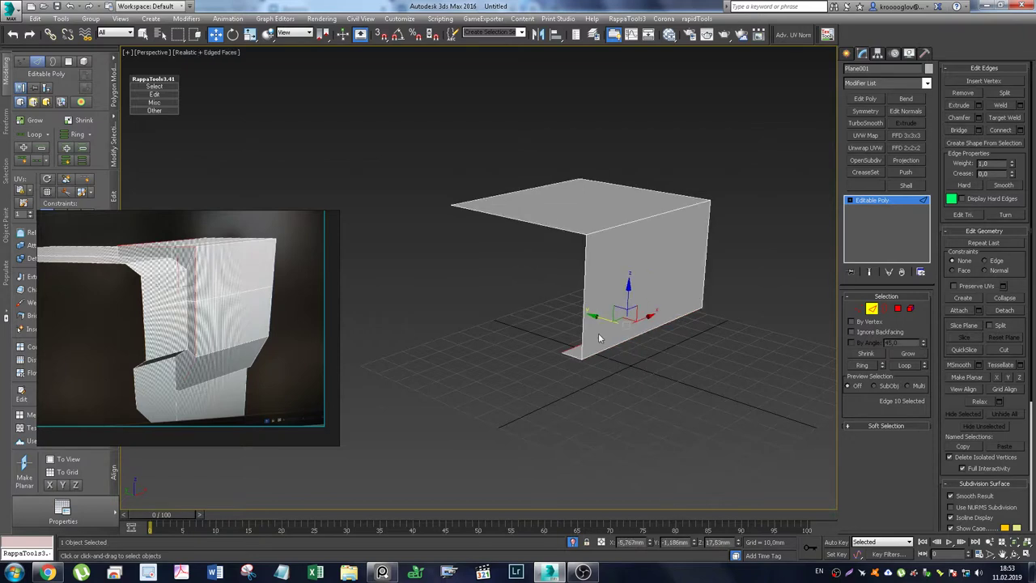
pyautogui.click(216, 52)
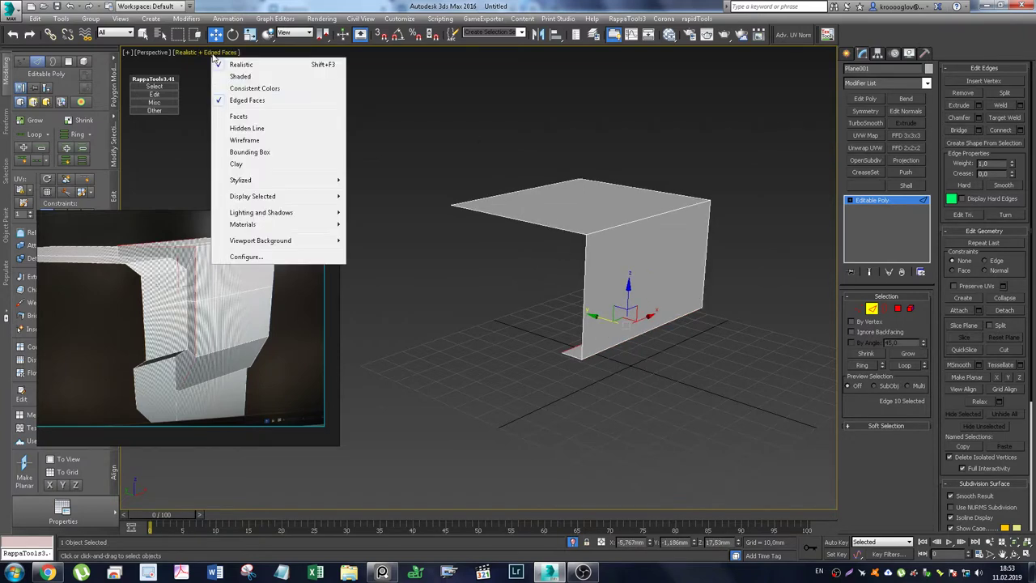
pyautogui.click(236, 76)
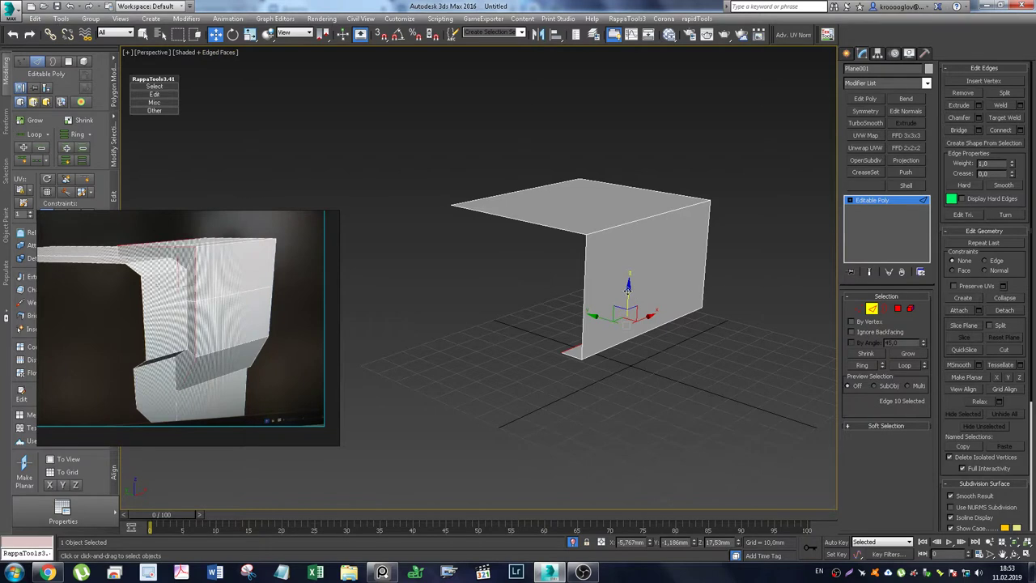
pyautogui.keyDown('shift'); pyautogui.moveTo(628, 285); pyautogui.dragTo(621, 390); pyautogui.keyUp('shift')
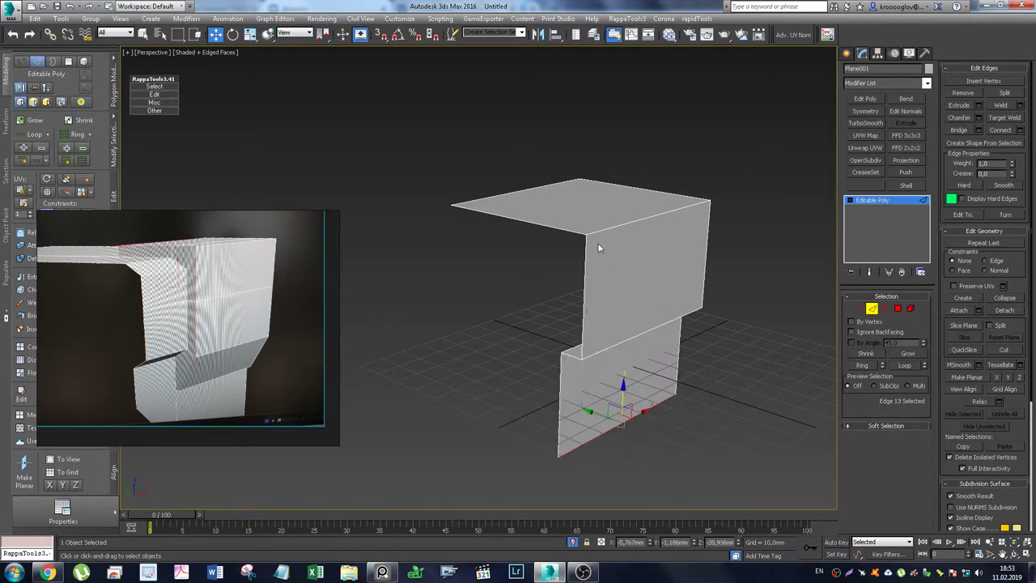
pyautogui.moveTo(597, 238); pyautogui.dragTo(585, 238, button='middle')
# Step: Insert Swift Loop edge loops around the bracket, across the top face and on the lower box
pyautogui.hotkey('shift', 'alt', 'w')
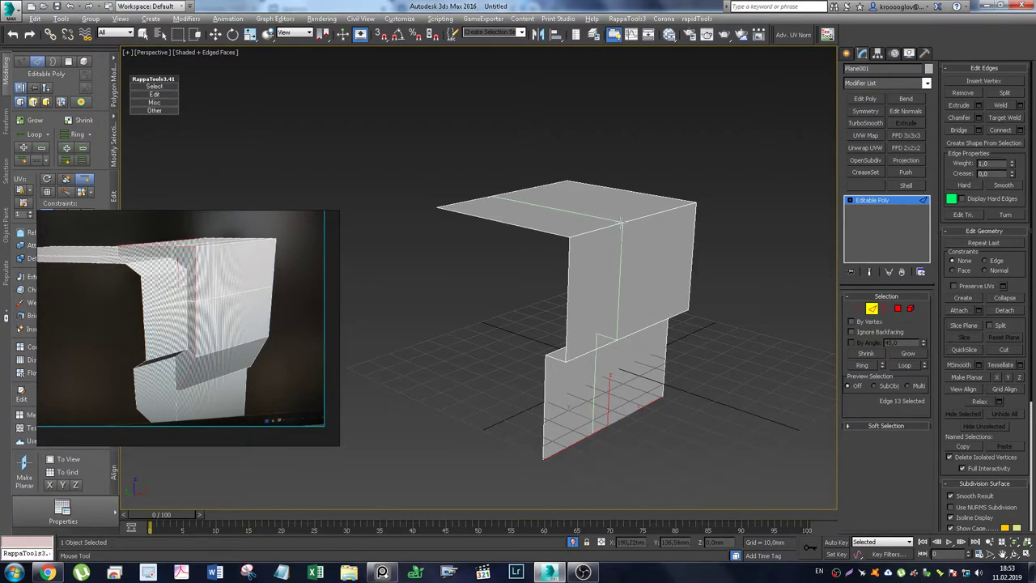
pyautogui.click(620, 219)
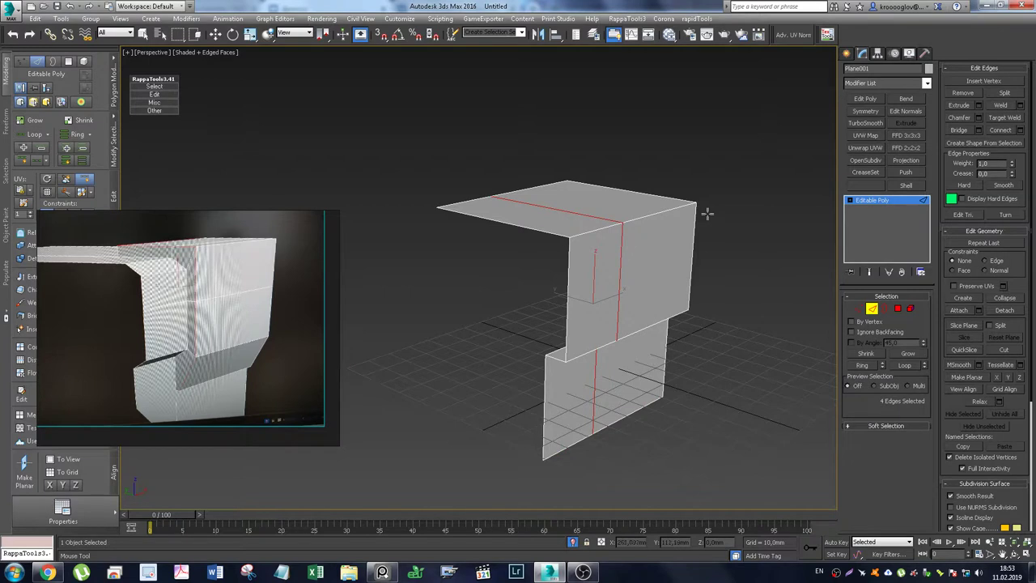
pyautogui.click(564, 208)
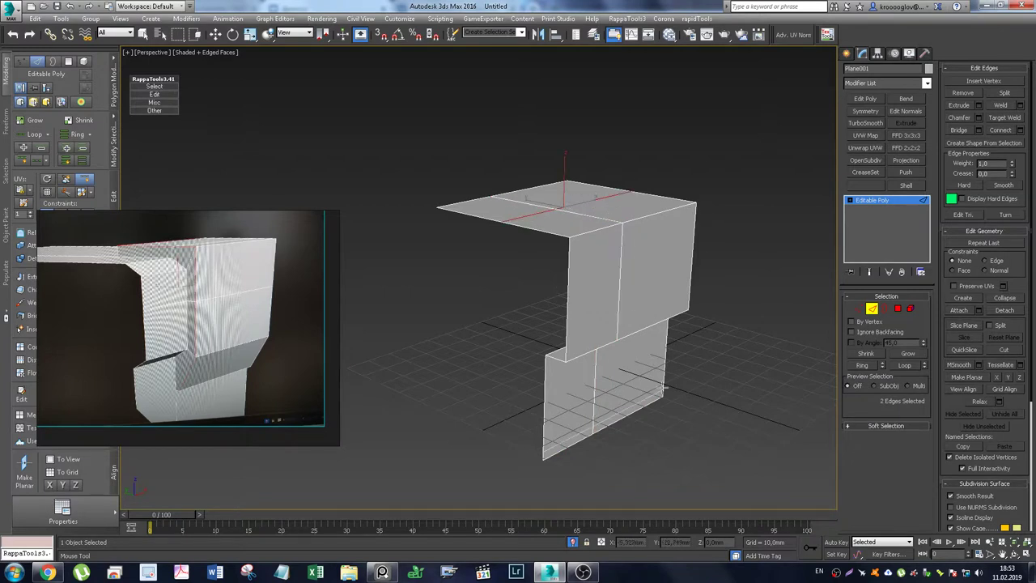
pyautogui.click(603, 387)
# Step: Select the four right-side faces of the bracket in Polygon mode
pyautogui.press('w')
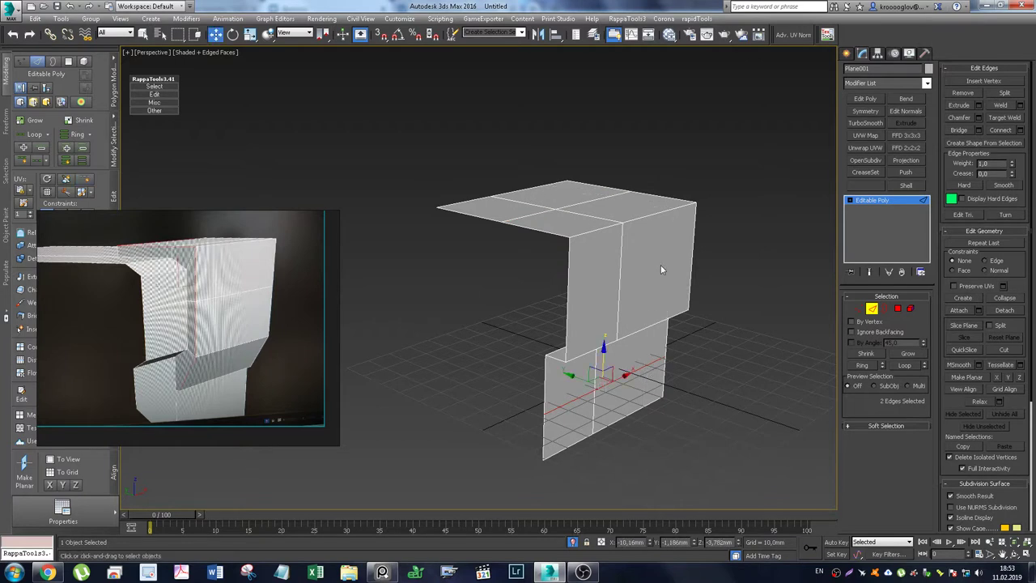
pyautogui.press('4')
pyautogui.click(632, 364)
pyautogui.moveTo(648, 306)
pyautogui.keyDown('alt'); pyautogui.mouseDown(button='middle')
pyautogui.moveTo(641, 235)
pyautogui.moveTo(664, 273)
pyautogui.mouseUp(button='middle'); pyautogui.keyUp('alt')
pyautogui.keyDown('ctrl'); pyautogui.click(644, 235); pyautogui.keyUp('ctrl')
pyautogui.keyDown('ctrl'); pyautogui.click(641, 146); pyautogui.keyUp('ctrl')
pyautogui.keyDown('ctrl'); pyautogui.click(608, 97); pyautogui.keyUp('ctrl')
pyautogui.keyDown('alt'); pyautogui.moveTo(608, 97); pyautogui.dragTo(589, 180, button='middle'); pyautogui.keyUp('alt')
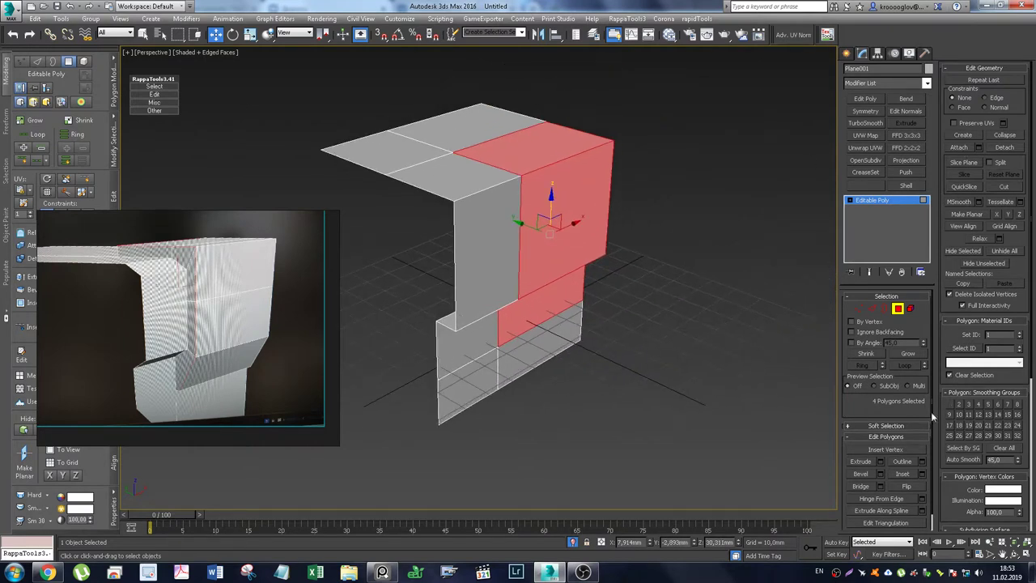
# Step: Extrude the four selected faces 10mm along Local Normal
pyautogui.click(880, 462)
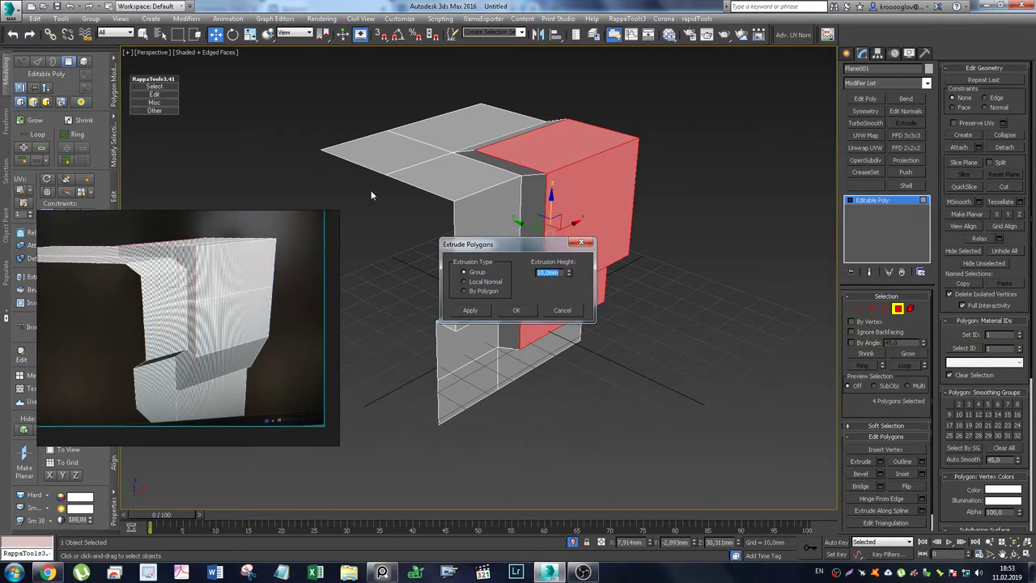
pyautogui.click(487, 283)
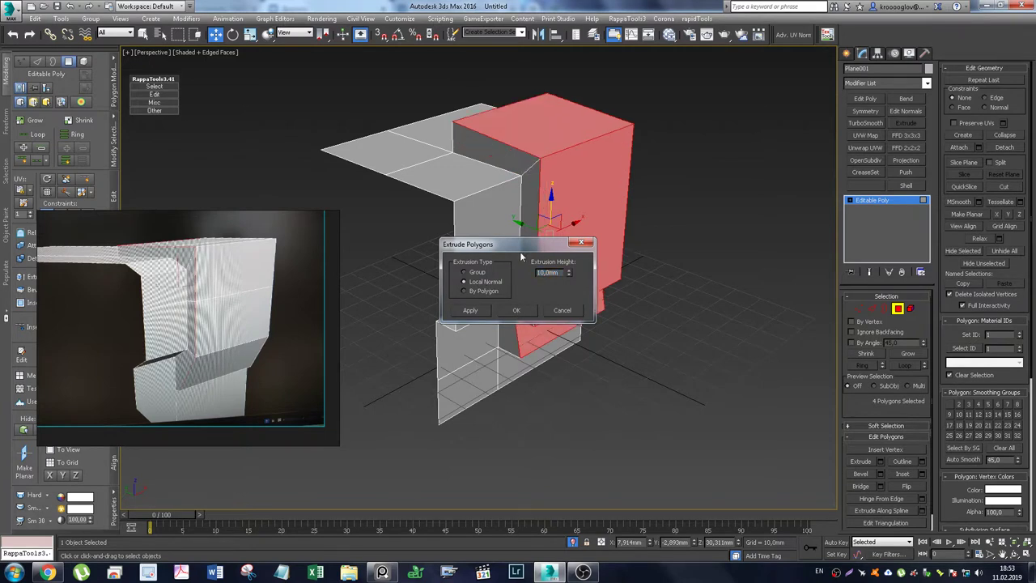
pyautogui.moveTo(520, 244); pyautogui.dragTo(716, 287)
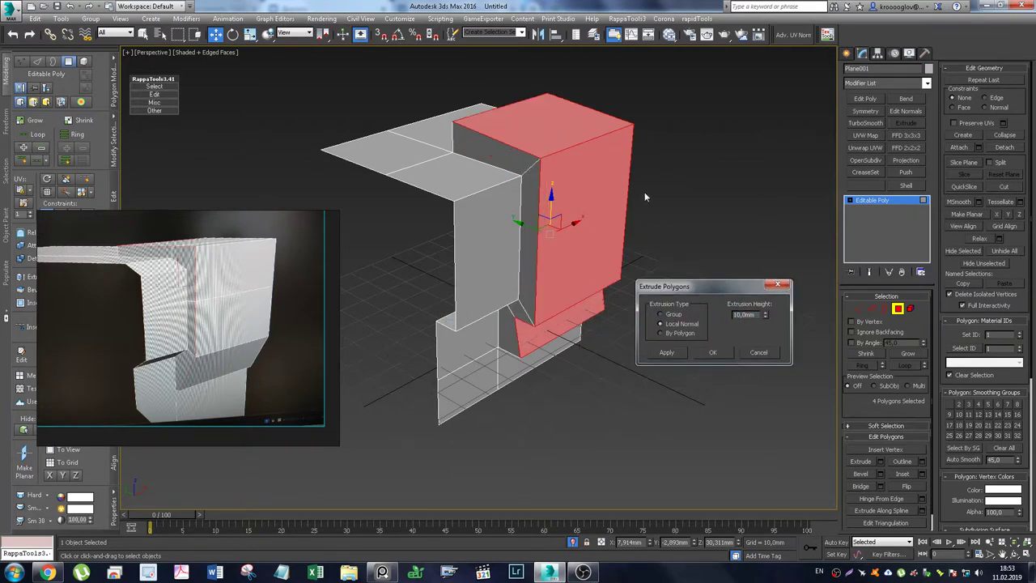
pyautogui.click(716, 352)
# Step: Orbit to a side view and select only the top face
pyautogui.moveTo(578, 231)
pyautogui.keyDown('alt'); pyautogui.mouseDown(button='middle')
pyautogui.moveTo(594, 163)
pyautogui.moveTo(566, 174)
pyautogui.moveTo(538, 163)
pyautogui.moveTo(511, 169)
pyautogui.moveTo(531, 173)
pyautogui.moveTo(515, 179)
pyautogui.moveTo(543, 162)
pyautogui.moveTo(517, 166)
pyautogui.moveTo(534, 170)
pyautogui.mouseUp(button='middle'); pyautogui.keyUp('alt')
pyautogui.scroll(5, 550, 176)
pyautogui.scroll(-2, 541, 177)
pyautogui.click(485, 162)
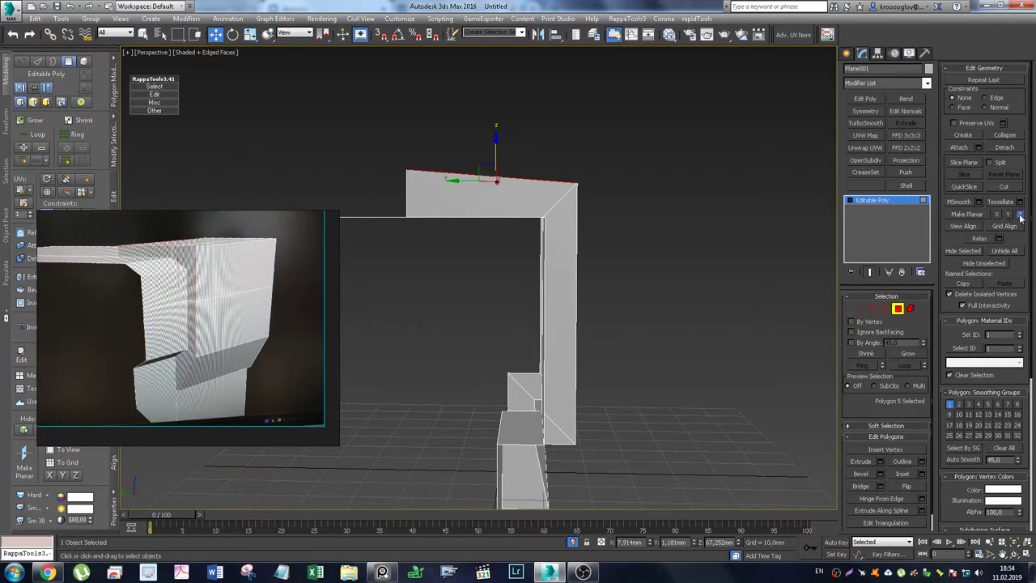
# Step: Make the top face planar in Z, undoing a trial flattening of the side face
pyautogui.click(1020, 215)
pyautogui.keyDown('alt'); pyautogui.moveTo(642, 248); pyautogui.dragTo(613, 246, button='middle'); pyautogui.keyUp('alt')
pyautogui.click(574, 239)
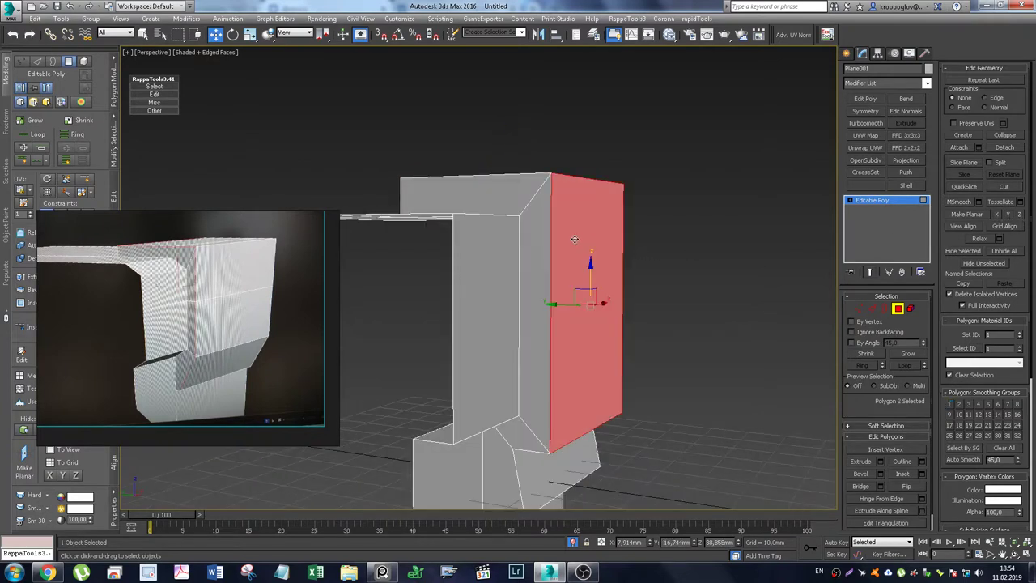
pyautogui.click(998, 214)
pyautogui.hotkey('ctrl', 'z')
# Step: Slant the notch under the bracket by moving its slot edges
pyautogui.keyDown('alt'); pyautogui.moveTo(629, 247); pyautogui.dragTo(627, 196, button='middle'); pyautogui.keyUp('alt')
pyautogui.click(568, 384)
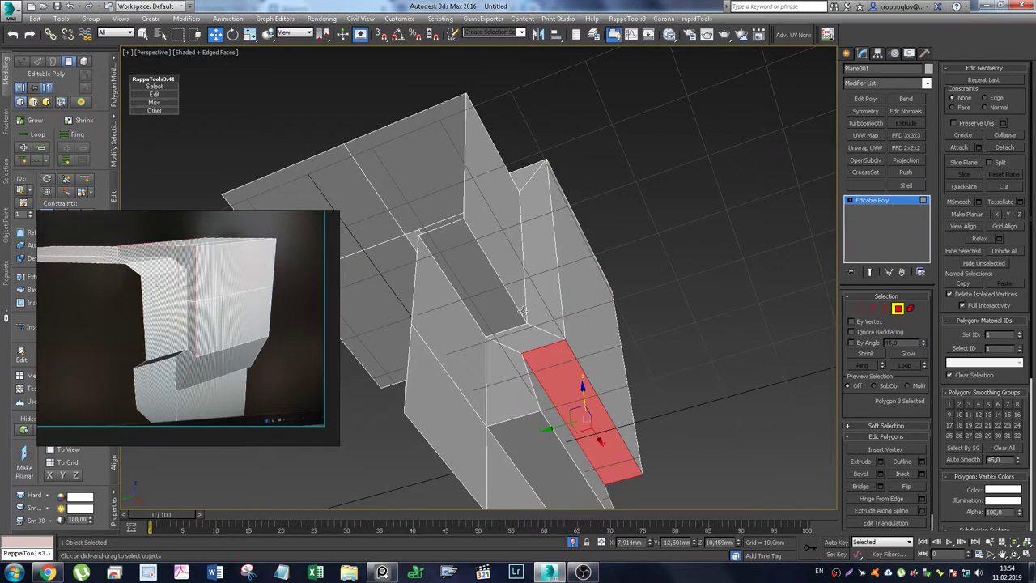
pyautogui.keyDown('alt'); pyautogui.moveTo(522, 311); pyautogui.dragTo(533, 347, button='middle'); pyautogui.keyUp('alt')
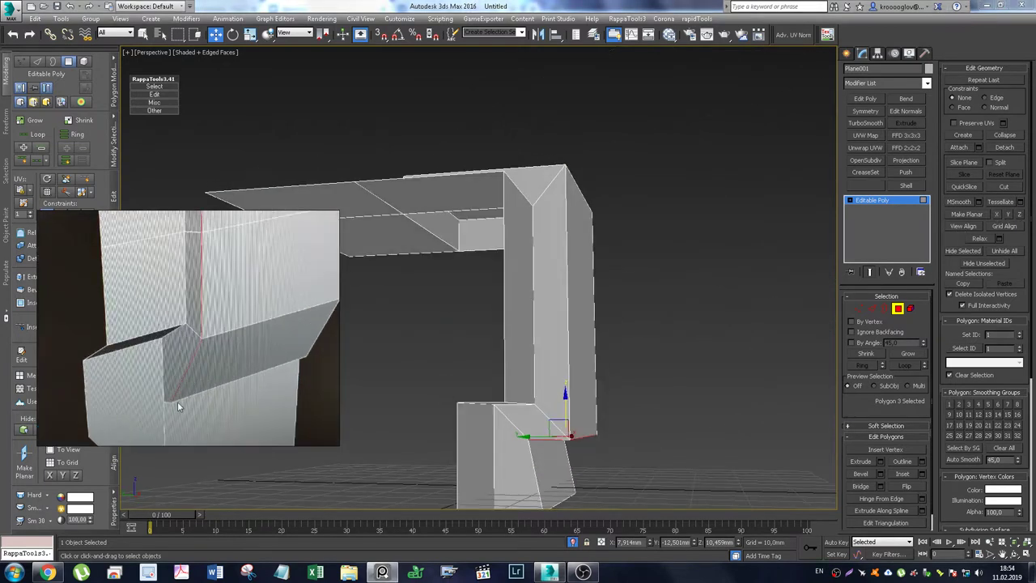
pyautogui.moveTo(391, 407)
pyautogui.keyDown('alt'); pyautogui.mouseDown(button='middle')
pyautogui.moveTo(601, 324)
pyautogui.moveTo(610, 267)
pyautogui.mouseUp(button='middle'); pyautogui.keyUp('alt')
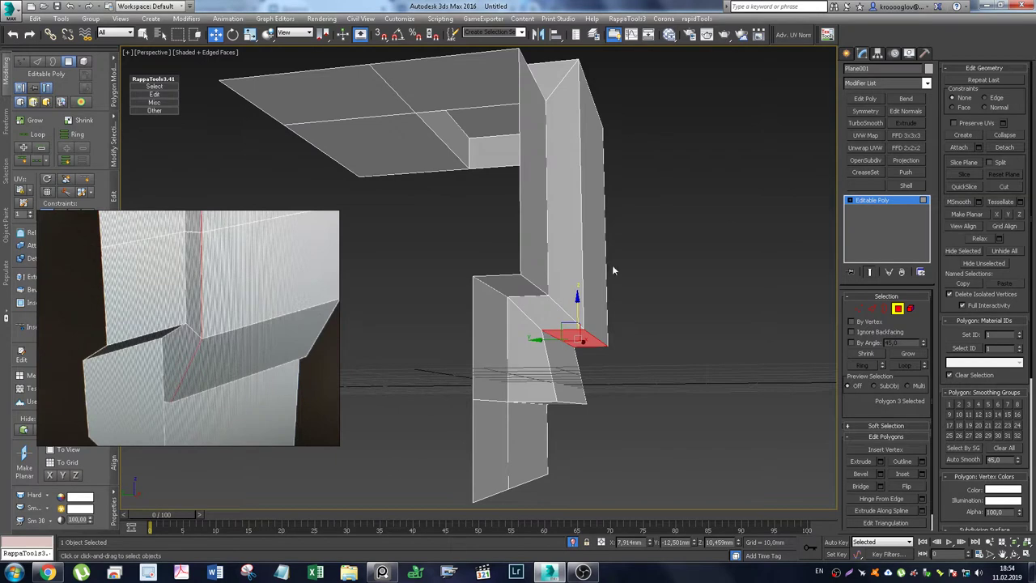
pyautogui.keyDown('alt'); pyautogui.moveTo(597, 306); pyautogui.dragTo(559, 327, button='middle'); pyautogui.keyUp('alt')
pyautogui.press('2')
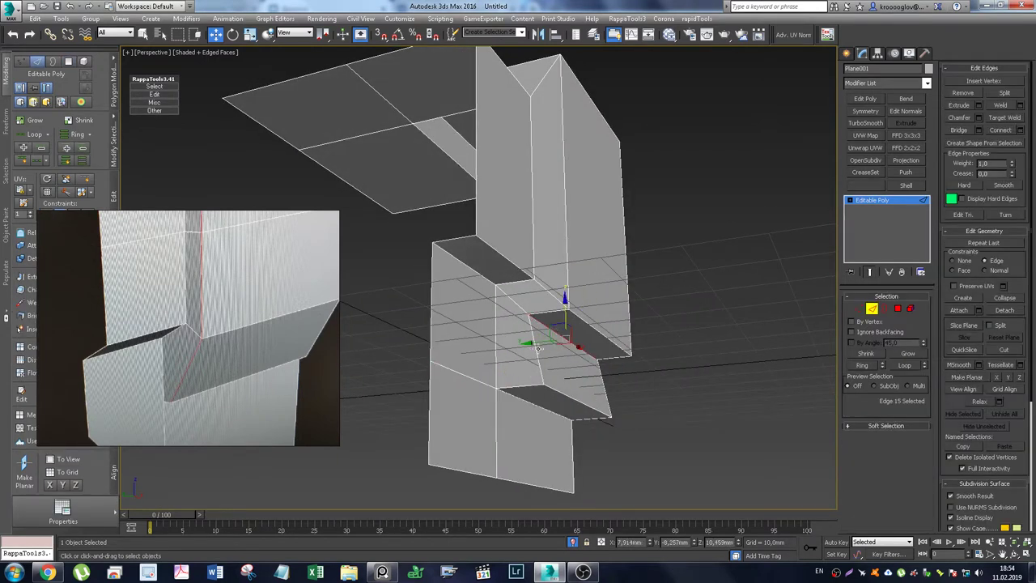
pyautogui.moveTo(534, 343); pyautogui.dragTo(578, 344)
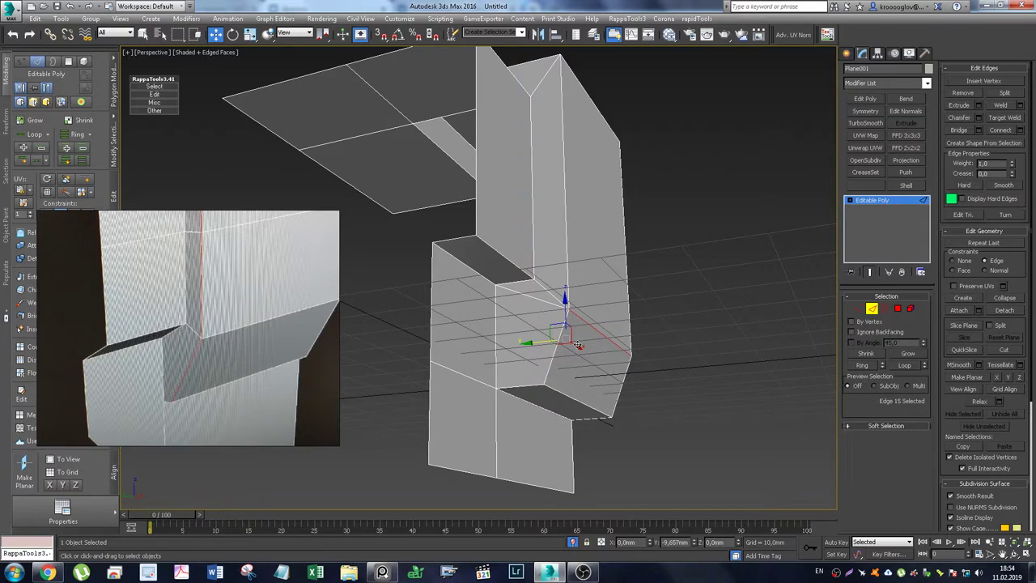
pyautogui.click(560, 402)
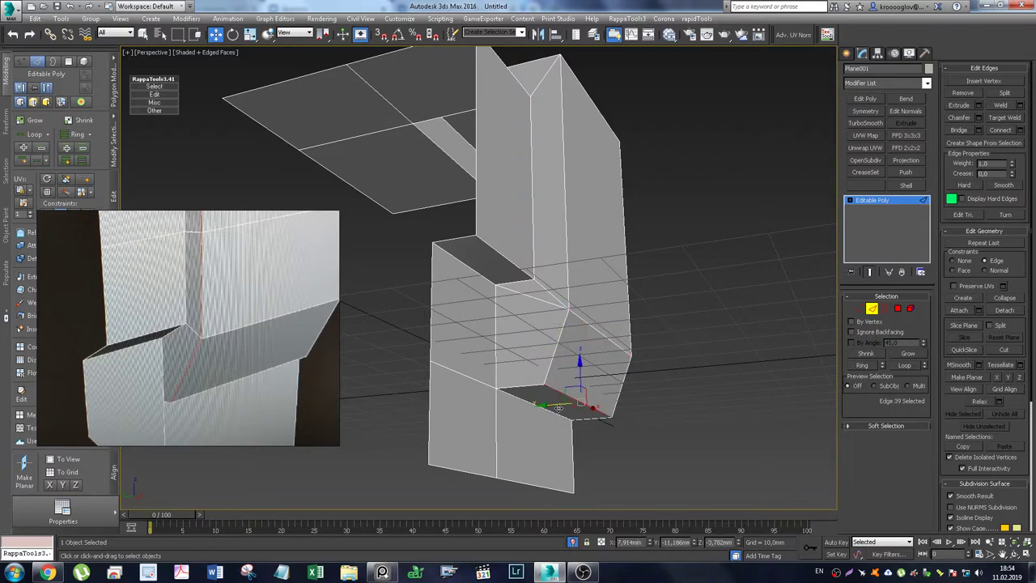
pyautogui.moveTo(550, 405); pyautogui.dragTo(540, 395)
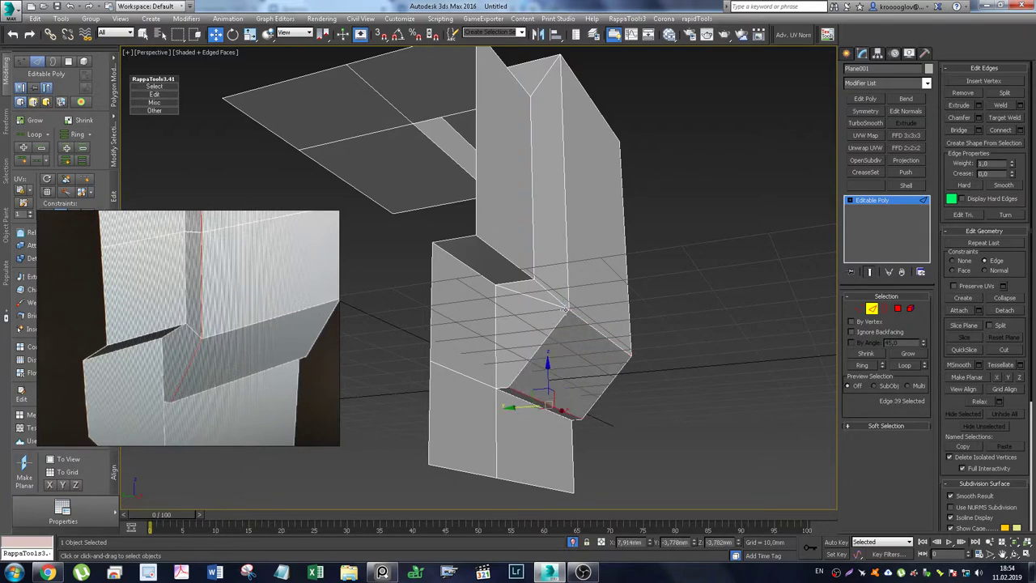
pyautogui.keyDown('alt'); pyautogui.moveTo(541, 395); pyautogui.dragTo(550, 325, button='middle'); pyautogui.keyUp('alt')
# Step: Add an Edit Poly modifier on top of Plane001's Editable Poly
pyautogui.press('1')
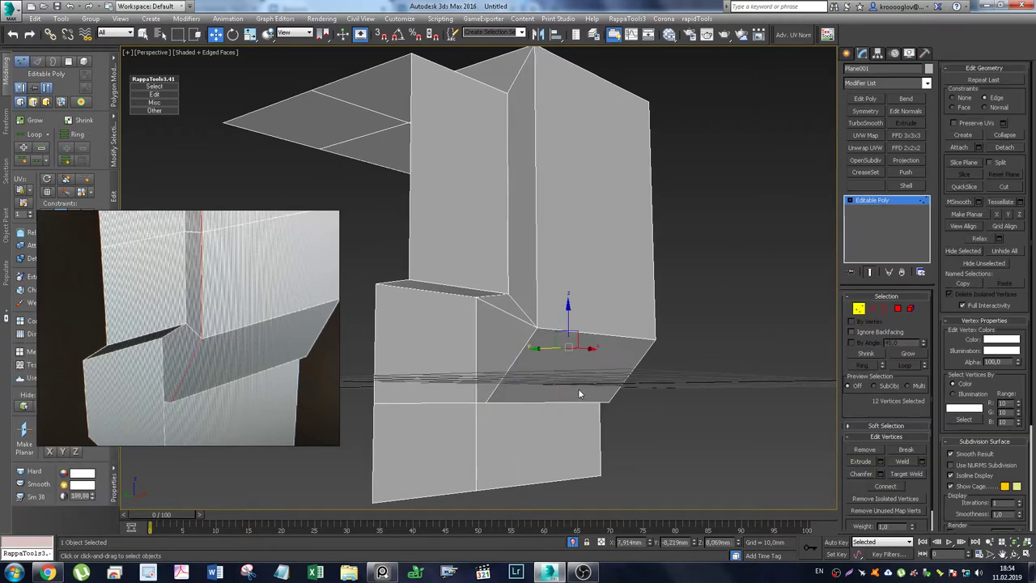
pyautogui.press('2')
pyautogui.press('1')
pyautogui.click(871, 308)
pyautogui.click(860, 311)
pyautogui.click(858, 308)
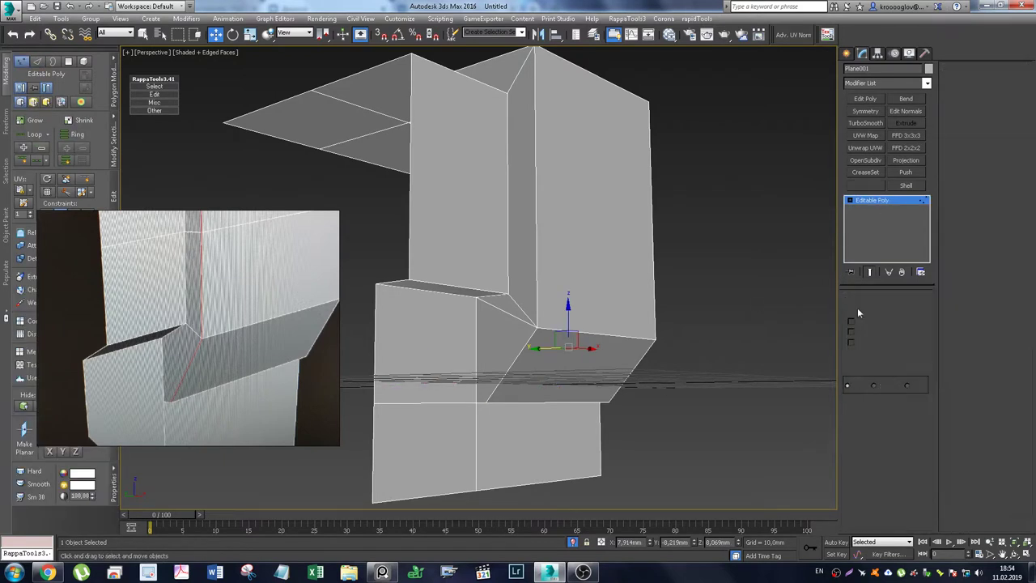
pyautogui.click(873, 202)
pyautogui.click(865, 99)
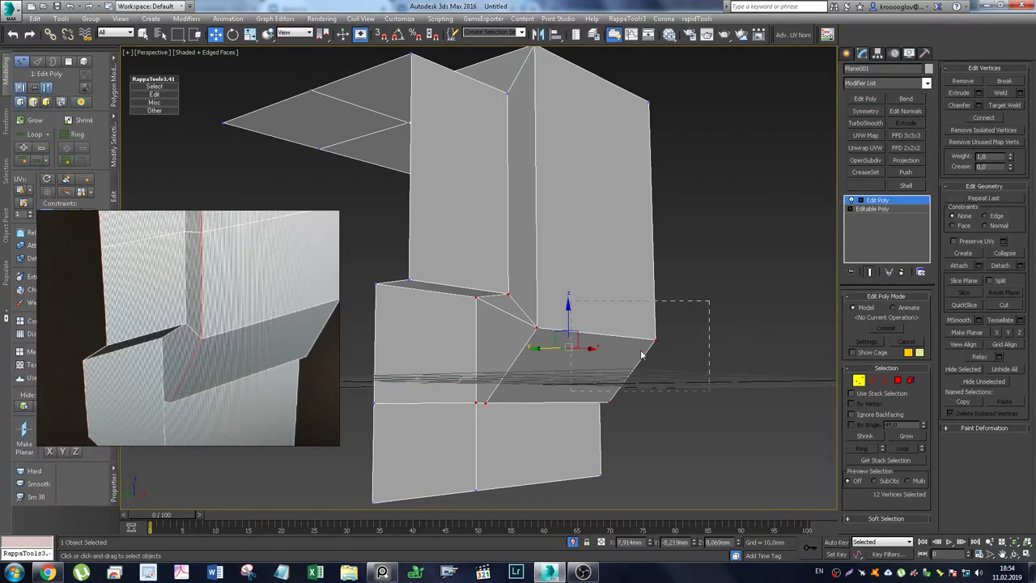
# Step: Select all vertices and weld the overlapping ones together
pyautogui.hotkey('ctrl', 'a')
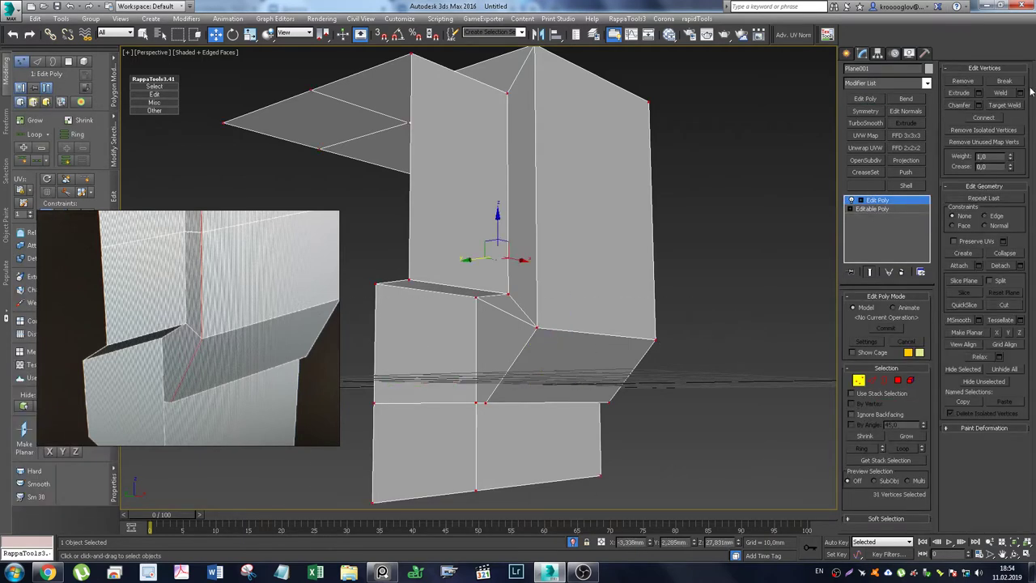
pyautogui.click(1006, 95)
pyautogui.moveTo(578, 296)
pyautogui.keyDown('alt'); pyautogui.mouseDown(button='middle')
pyautogui.moveTo(534, 337)
pyautogui.moveTo(580, 259)
pyautogui.mouseUp(button='middle'); pyautogui.keyUp('alt')
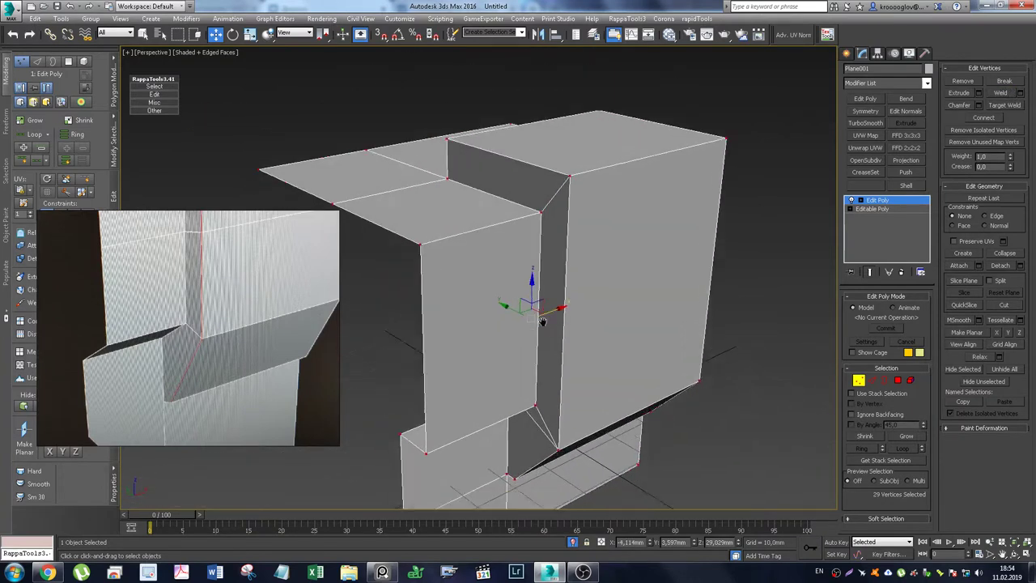
# Step: Select the top and lower front edges and bring up Chamfer settings
pyautogui.press('2')
pyautogui.click(537, 162)
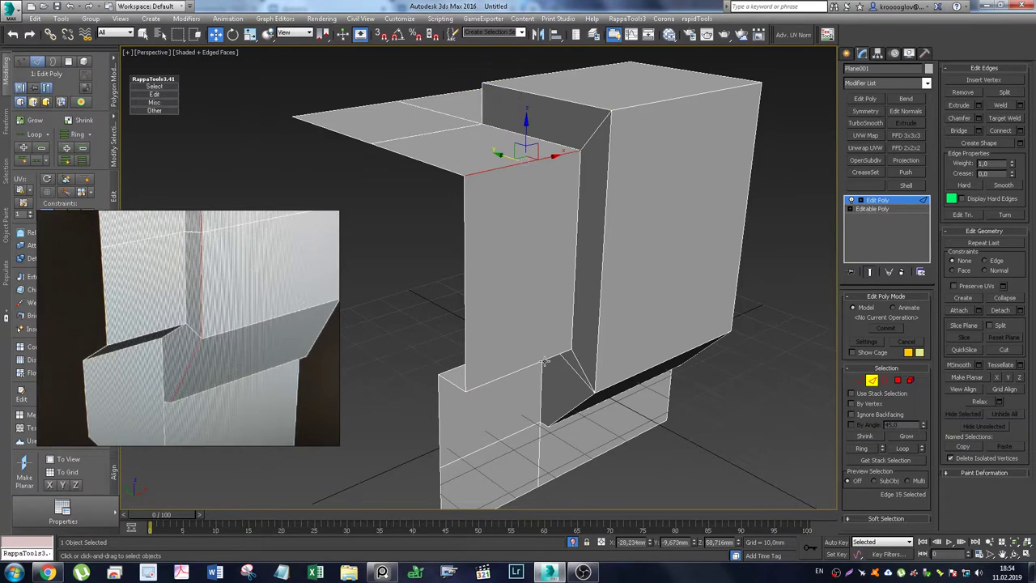
pyautogui.keyDown('ctrl'); pyautogui.click(515, 370); pyautogui.keyUp('ctrl')
pyautogui.keyDown('alt'); pyautogui.moveTo(514, 370); pyautogui.dragTo(558, 311, button='middle'); pyautogui.keyUp('alt')
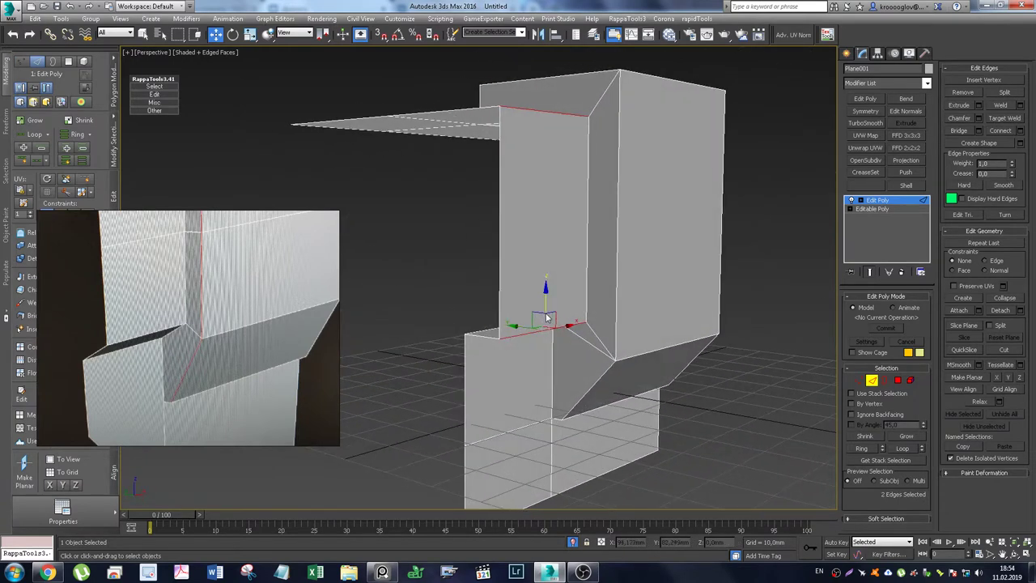
pyautogui.click(978, 118)
# Step: Widen the 1-segment Standard chamfer on both front edges to about 9,48mm
pyautogui.moveTo(486, 264)
pyautogui.mouseDown()
pyautogui.moveTo(521, 226)
pyautogui.moveTo(369, 172)
pyautogui.moveTo(340, 119)
pyautogui.moveTo(307, 132)
pyautogui.mouseUp()
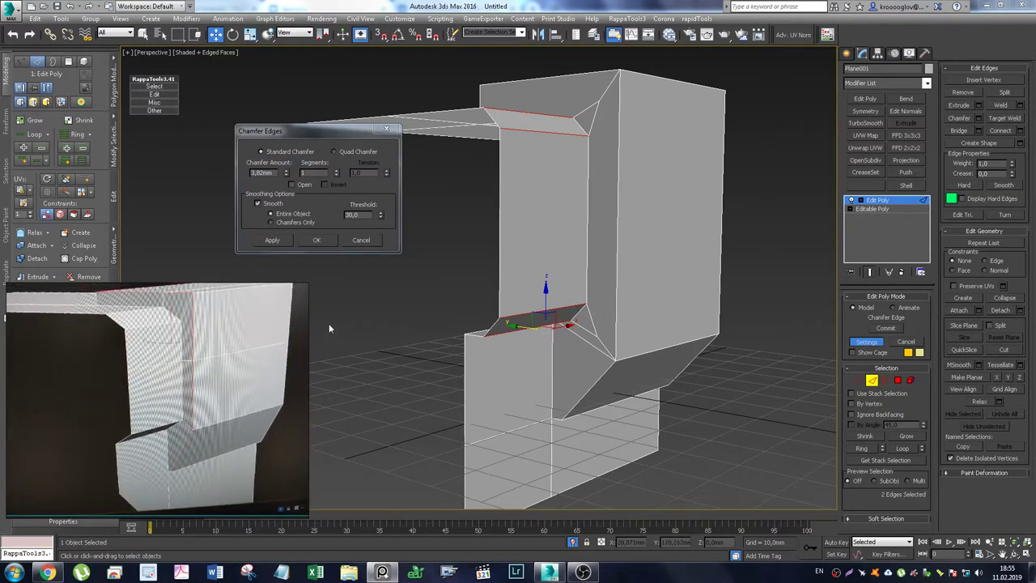
pyautogui.moveTo(286, 174); pyautogui.dragTo(289, 124)
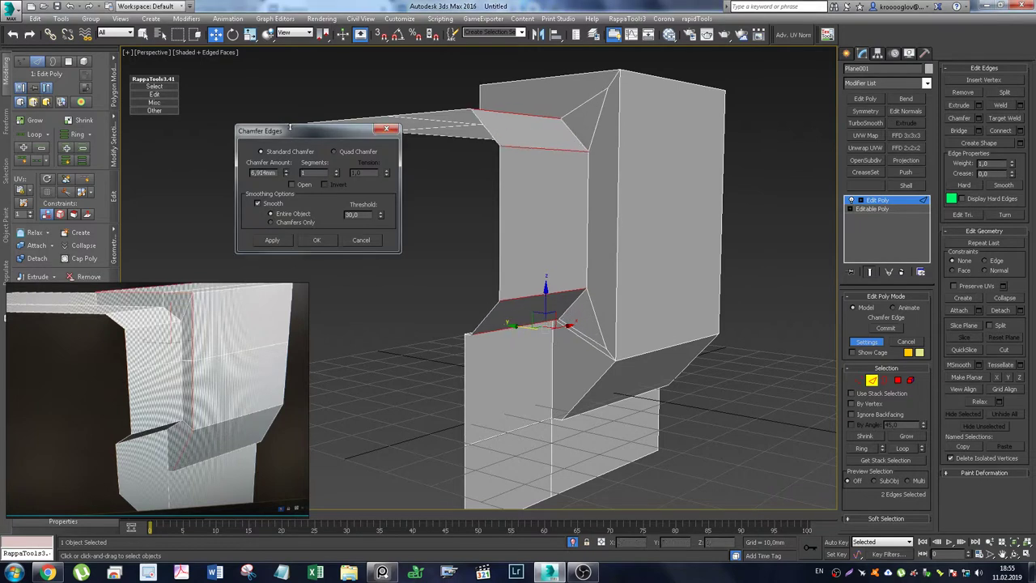
pyautogui.moveTo(285, 87)
pyautogui.mouseDown()
pyautogui.moveTo(289, 124)
pyautogui.moveTo(282, 102)
pyautogui.moveTo(294, 117)
pyautogui.moveTo(306, 86)
pyautogui.moveTo(302, 104)
pyautogui.mouseUp()
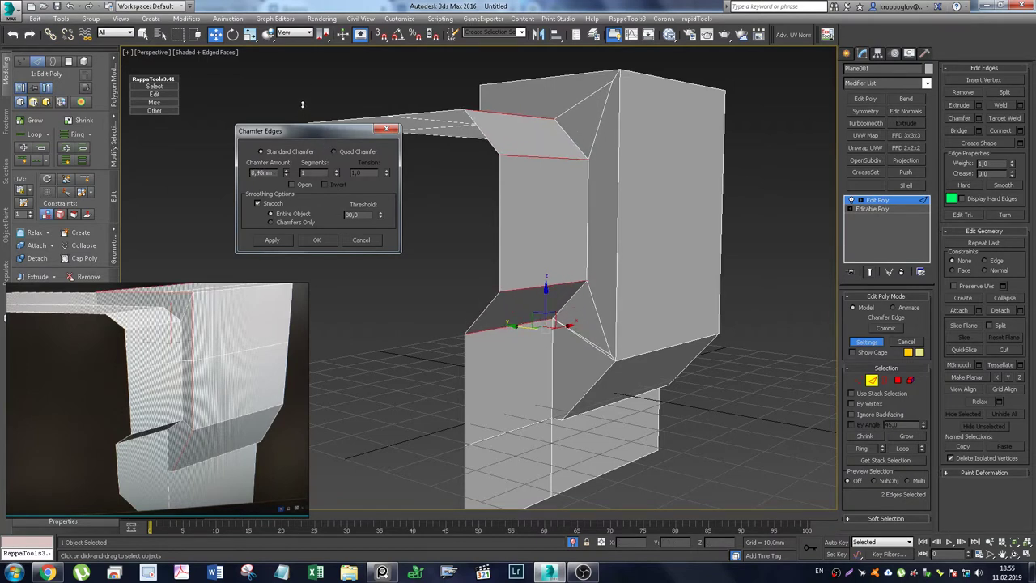
# Step: Apply the chamfer and weld the four lower-chamfer vertices into two
pyautogui.click(316, 239)
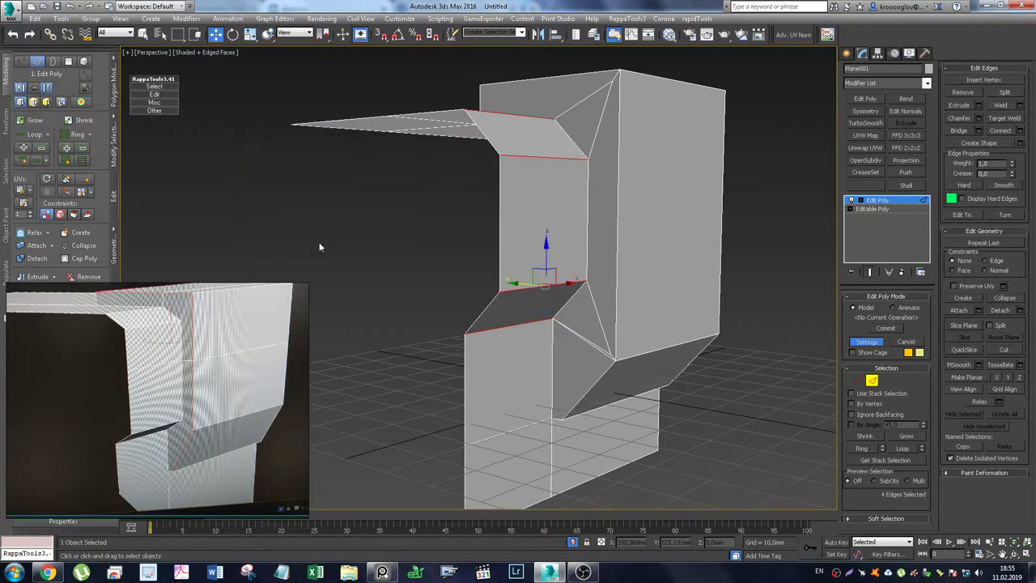
pyautogui.press('1')
pyautogui.moveTo(580, 306); pyautogui.dragTo(233, 399)
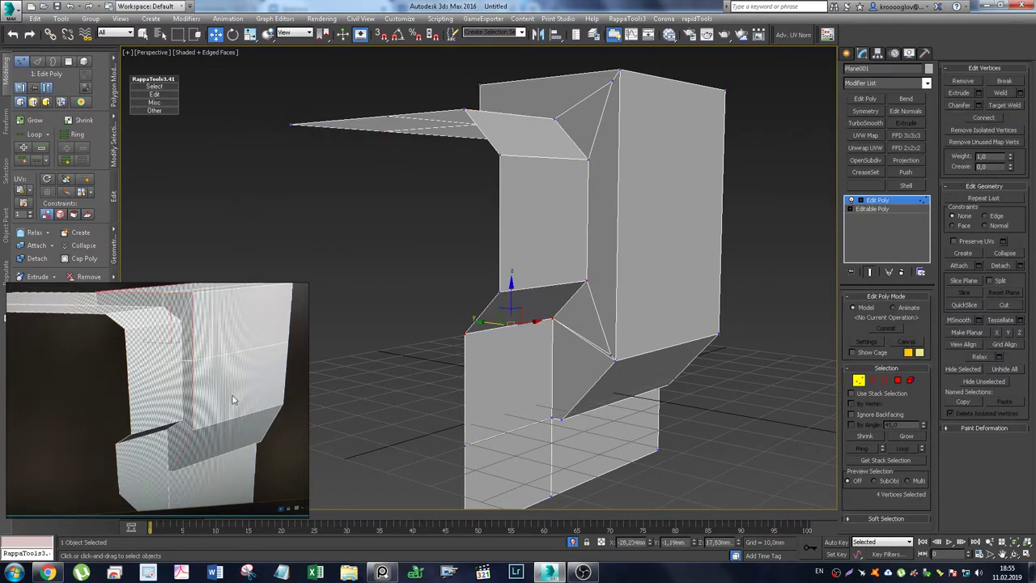
pyautogui.click(1001, 92)
# Step: Select every polygon and apply Auto Smooth
pyautogui.press('4')
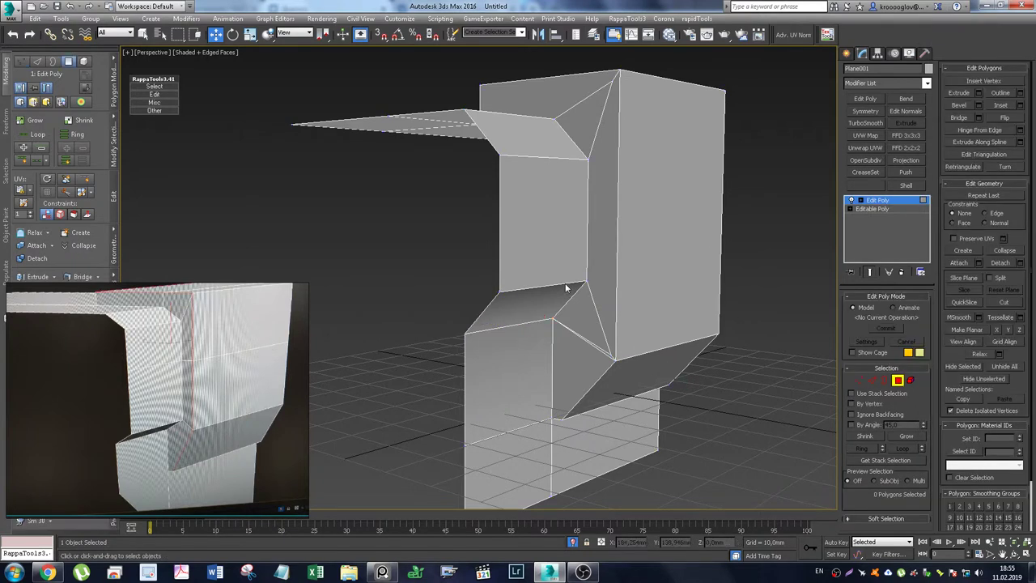
pyautogui.hotkey('ctrl', 'a')
pyautogui.scroll(-1, 963, 495)
pyautogui.scroll(-1, 975, 485)
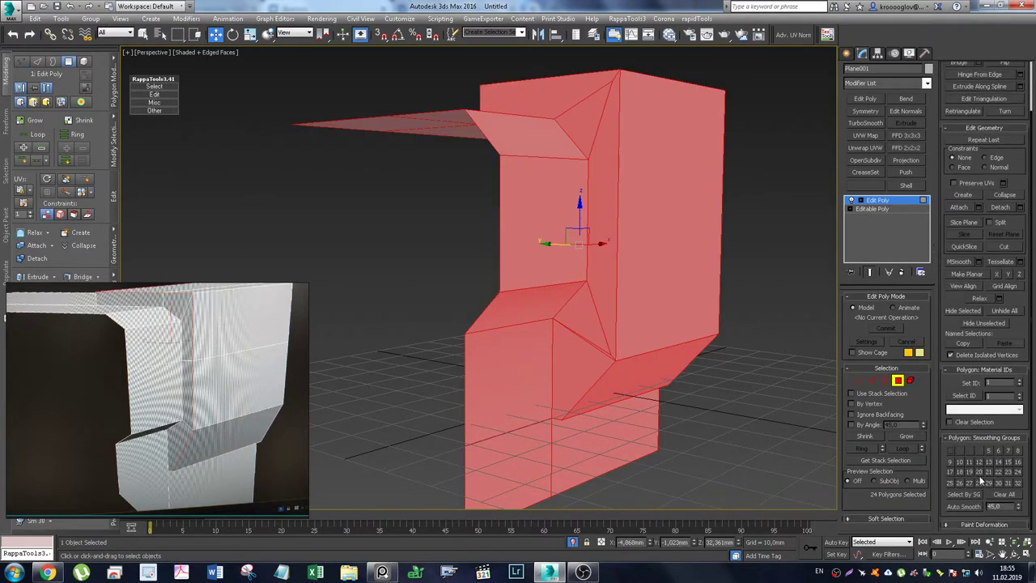
pyautogui.click(972, 506)
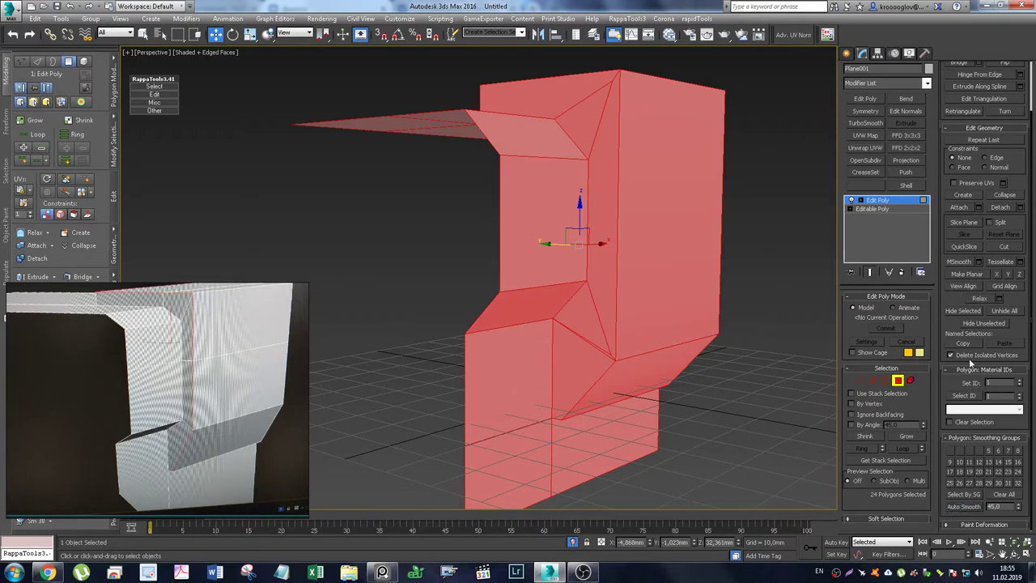
pyautogui.scroll(1, 971, 364)
# Step: Reselect all 24 polygons and clear all their smoothing groups
pyautogui.click(744, 353)
pyautogui.moveTo(715, 369)
pyautogui.keyDown('alt'); pyautogui.mouseDown(button='middle')
pyautogui.moveTo(643, 312)
pyautogui.moveTo(685, 308)
pyautogui.mouseUp(button='middle'); pyautogui.keyUp('alt')
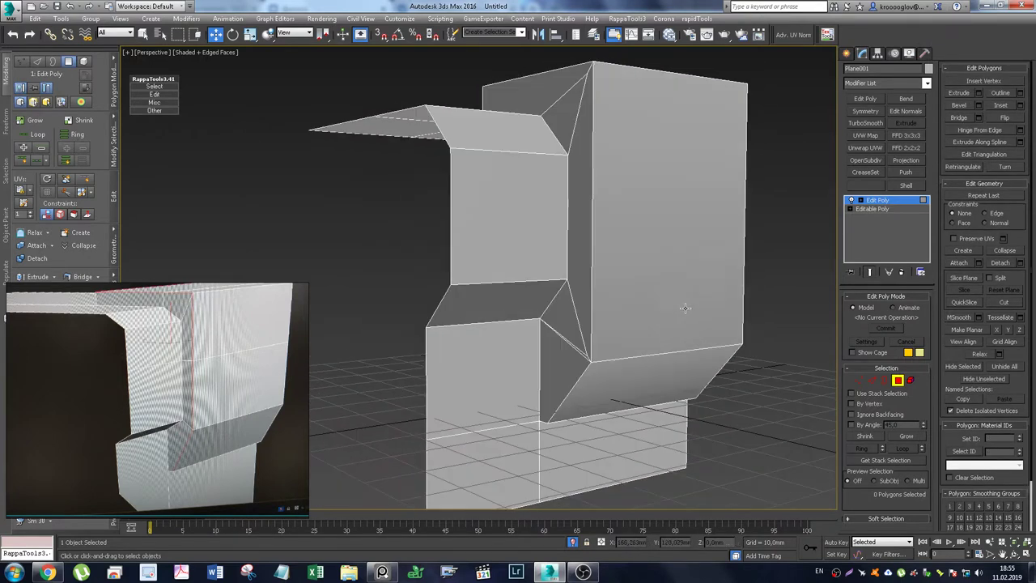
pyautogui.hotkey('ctrl', 'a')
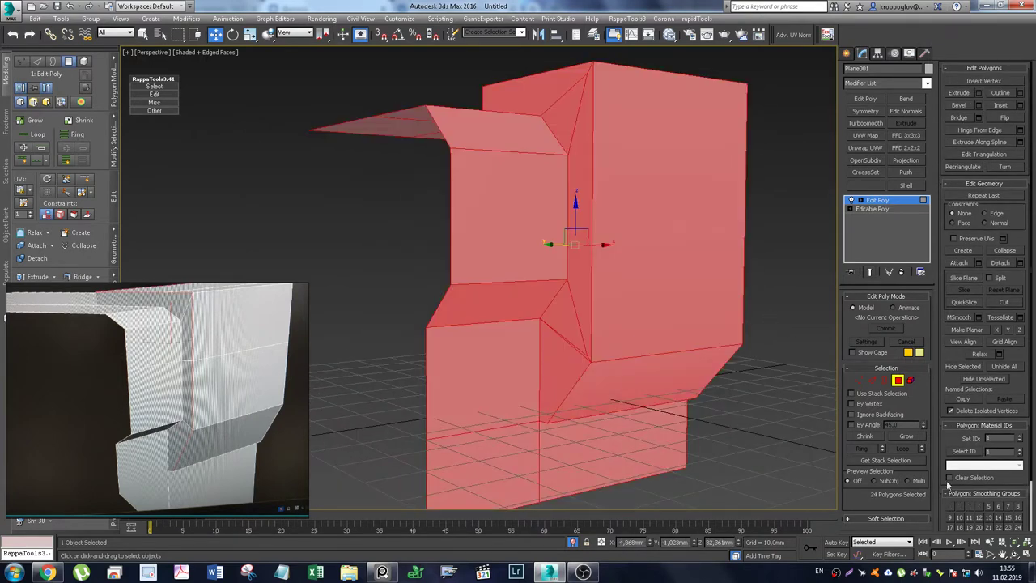
pyautogui.scroll(-2, 1022, 485)
pyautogui.click(1003, 498)
# Step: Target-weld the loose vertex onto the vertex at the bracket's lower step
pyautogui.click(897, 381)
pyautogui.moveTo(663, 247)
pyautogui.keyDown('alt'); pyautogui.mouseDown(button='middle')
pyautogui.moveTo(658, 235)
pyautogui.moveTo(561, 289)
pyautogui.mouseUp(button='middle'); pyautogui.keyUp('alt')
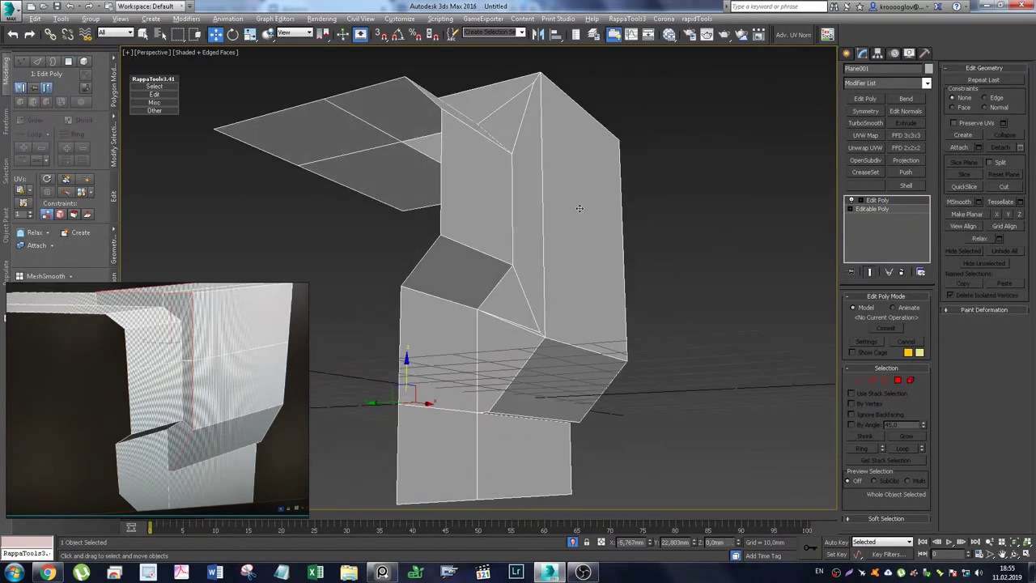
pyautogui.scroll(5, 562, 289)
pyautogui.scroll(-2, 560, 313)
pyautogui.press('1')
pyautogui.hotkey('ctrl', 'w')
pyautogui.click(511, 410)
# Step: Select the bracket's top edge, vertical corner edge and a bottom edge
pyautogui.scroll(-2, 540, 306)
pyautogui.scroll(-2, 539, 299)
pyautogui.moveTo(541, 275)
pyautogui.keyDown('alt'); pyautogui.mouseDown(button='middle')
pyautogui.moveTo(536, 319)
pyautogui.moveTo(512, 185)
pyautogui.mouseUp(button='middle'); pyautogui.keyUp('alt')
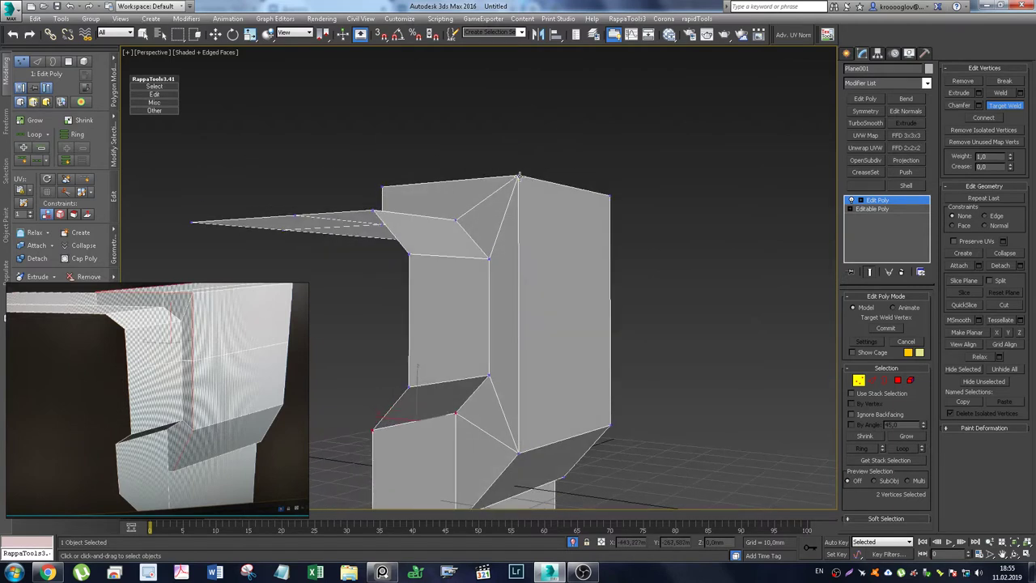
pyautogui.moveTo(560, 202)
pyautogui.keyDown('alt'); pyautogui.mouseDown(button='middle')
pyautogui.moveTo(529, 226)
pyautogui.moveTo(523, 215)
pyautogui.moveTo(499, 275)
pyautogui.moveTo(598, 204)
pyautogui.moveTo(626, 215)
pyautogui.mouseUp(button='middle'); pyautogui.keyUp('alt')
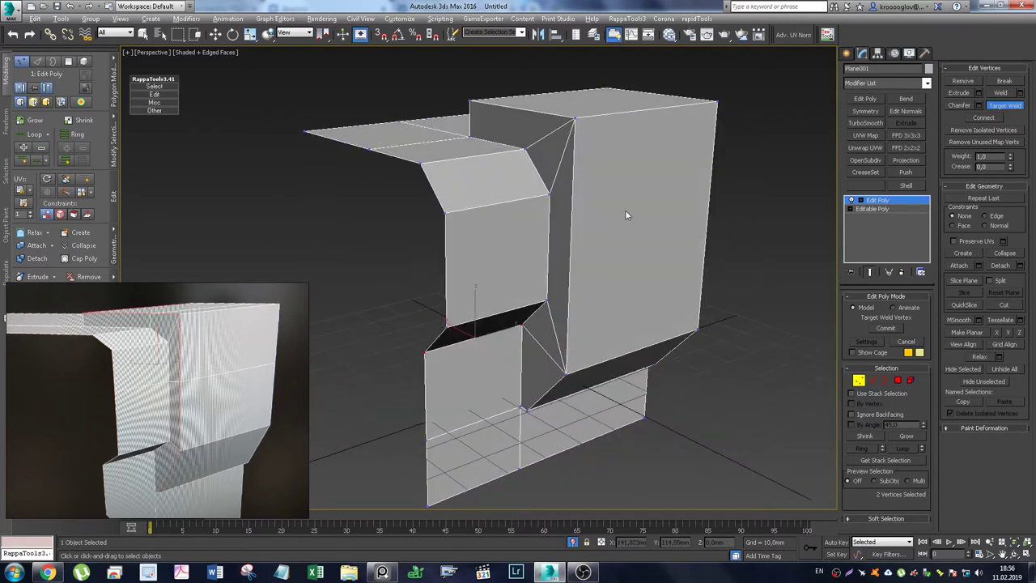
pyautogui.press('2')
pyautogui.press('w')
pyautogui.click(522, 108)
pyautogui.keyDown('ctrl'); pyautogui.click(571, 239); pyautogui.keyUp('ctrl')
pyautogui.keyDown('ctrl'); pyautogui.click(534, 406); pyautogui.keyUp('ctrl')
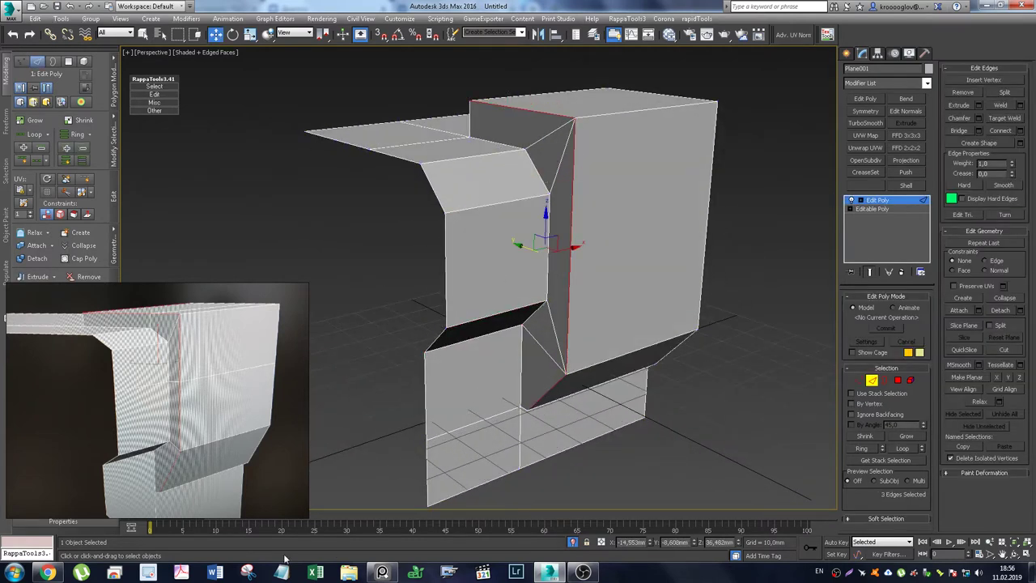
# Step: Step back to reference photo 2 of the bracket corner in the VK browser
pyautogui.moveTo(48, 572)
pyautogui.click(81, 556)
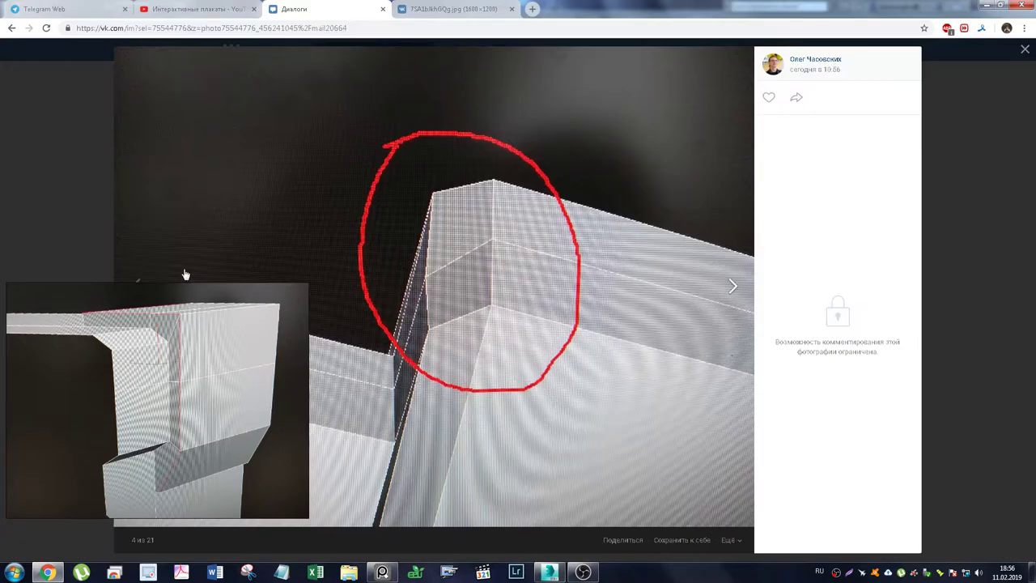
pyautogui.click(141, 280)
pyautogui.click(141, 280)
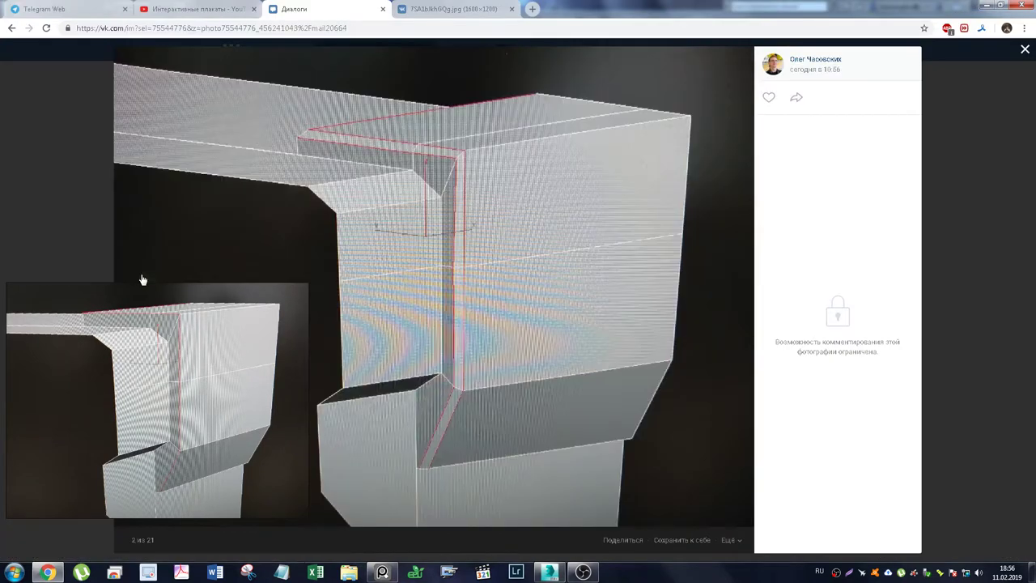
pyautogui.moveTo(431, 471)
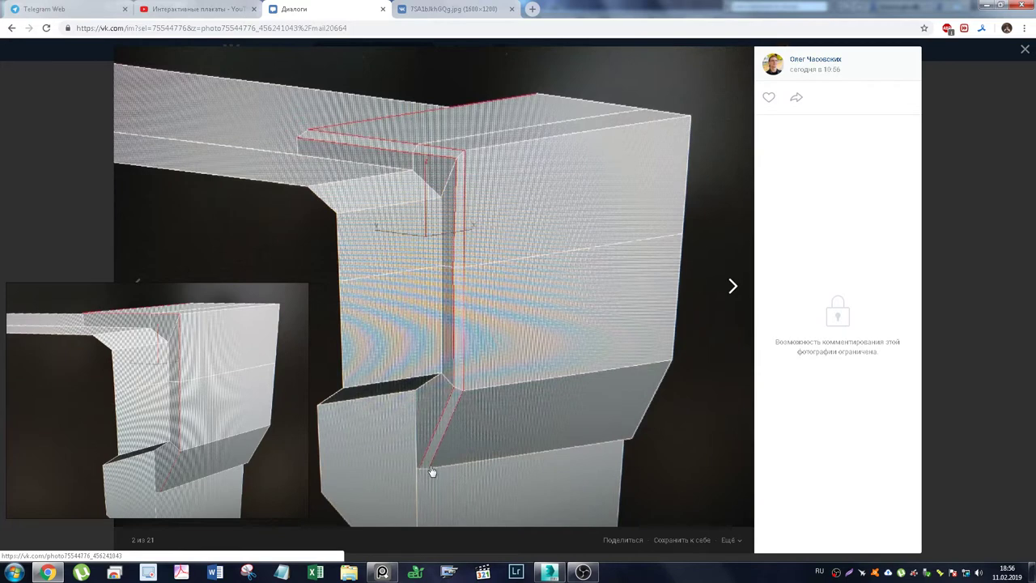
# Step: Chamfer the three selected corner edges into narrow double-line grooves
pyautogui.click(549, 572)
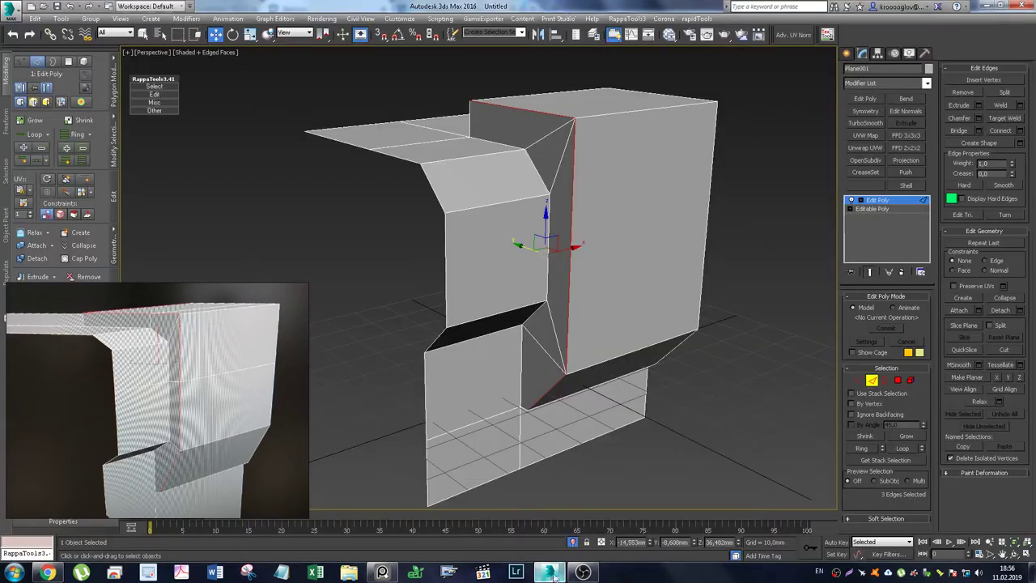
pyautogui.moveTo(553, 344)
pyautogui.keyDown('alt'); pyautogui.mouseDown(button='middle')
pyautogui.moveTo(585, 248)
pyautogui.moveTo(567, 322)
pyautogui.moveTo(590, 331)
pyautogui.mouseUp(button='middle'); pyautogui.keyUp('alt')
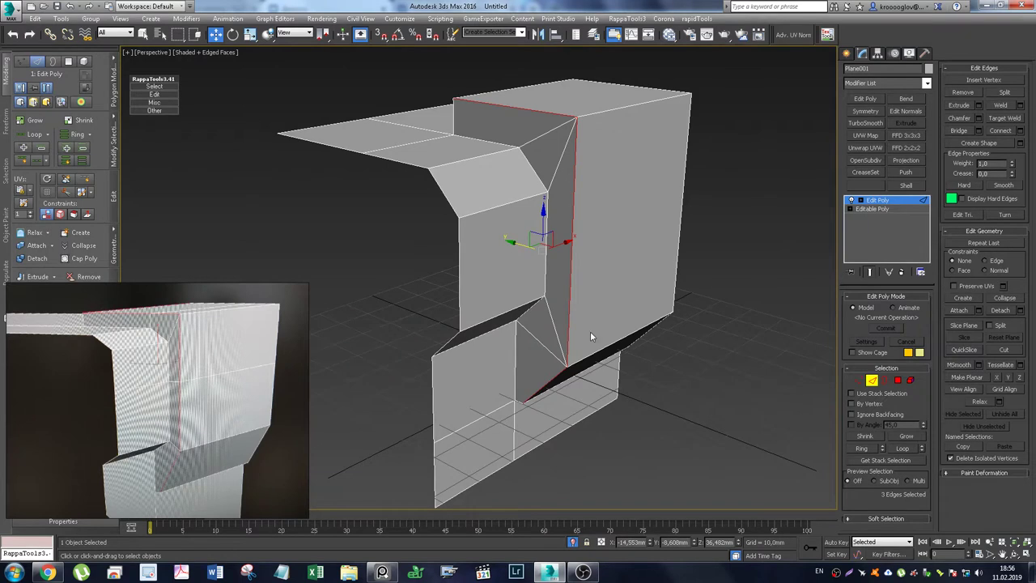
pyautogui.click(966, 120)
pyautogui.moveTo(573, 147)
pyautogui.mouseDown()
pyautogui.moveTo(576, 138)
pyautogui.moveTo(558, 148)
pyautogui.moveTo(573, 139)
pyautogui.mouseUp()
pyautogui.keyDown('alt'); pyautogui.moveTo(573, 139); pyautogui.dragTo(574, 112, button='middle'); pyautogui.keyUp('alt')
pyautogui.scroll(5, 574, 112)
pyautogui.moveTo(487, 98)
pyautogui.keyDown('alt'); pyautogui.mouseDown(button='middle')
pyautogui.moveTo(503, 129)
pyautogui.moveTo(462, 136)
pyautogui.mouseUp(button='middle'); pyautogui.keyUp('alt')
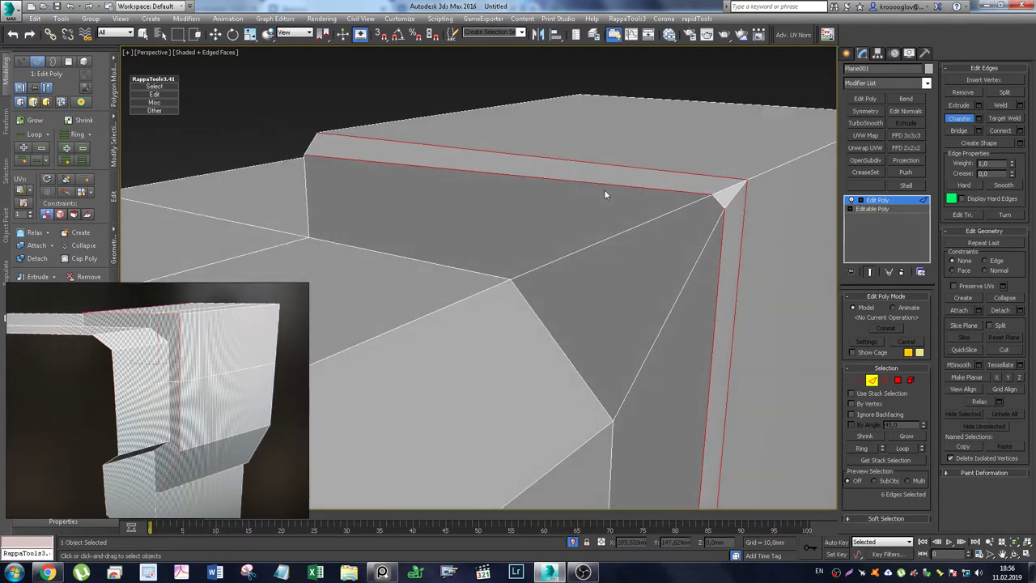
pyautogui.scroll(-4, 603, 194)
pyautogui.scroll(-1, 604, 194)
# Step: Collapse the two leftover corner vertex pairs into single vertices
pyautogui.press('1')
pyautogui.scroll(2, 603, 173)
pyautogui.scroll(3, 603, 173)
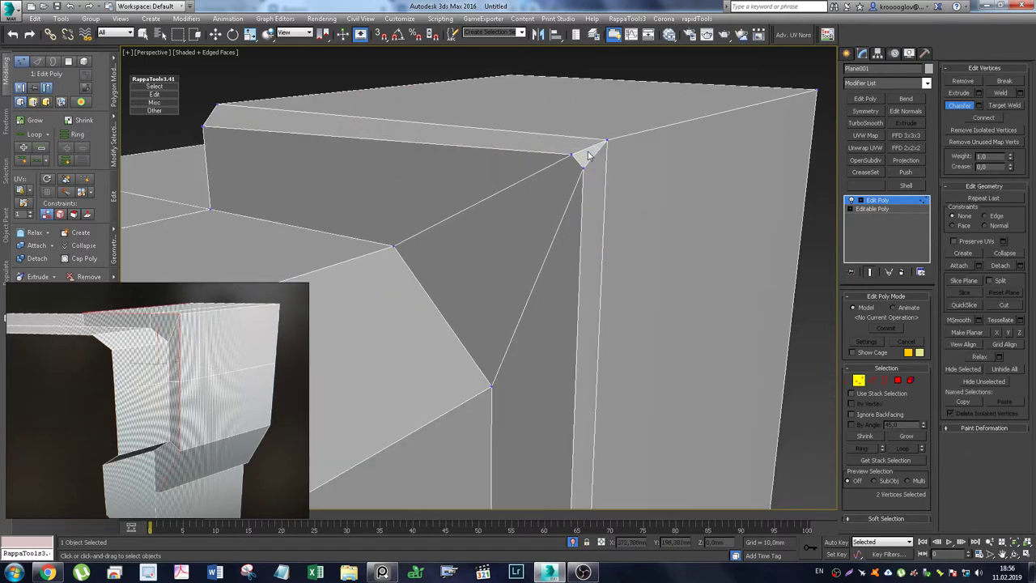
pyautogui.click(1001, 254)
pyautogui.scroll(-4, 575, 261)
pyautogui.moveTo(585, 294)
pyautogui.keyDown('alt'); pyautogui.mouseDown(button='middle')
pyautogui.moveTo(606, 145)
pyautogui.moveTo(630, 482)
pyautogui.mouseUp(button='middle'); pyautogui.keyUp('alt')
pyautogui.scroll(5, 595, 412)
pyautogui.scroll(3, 595, 412)
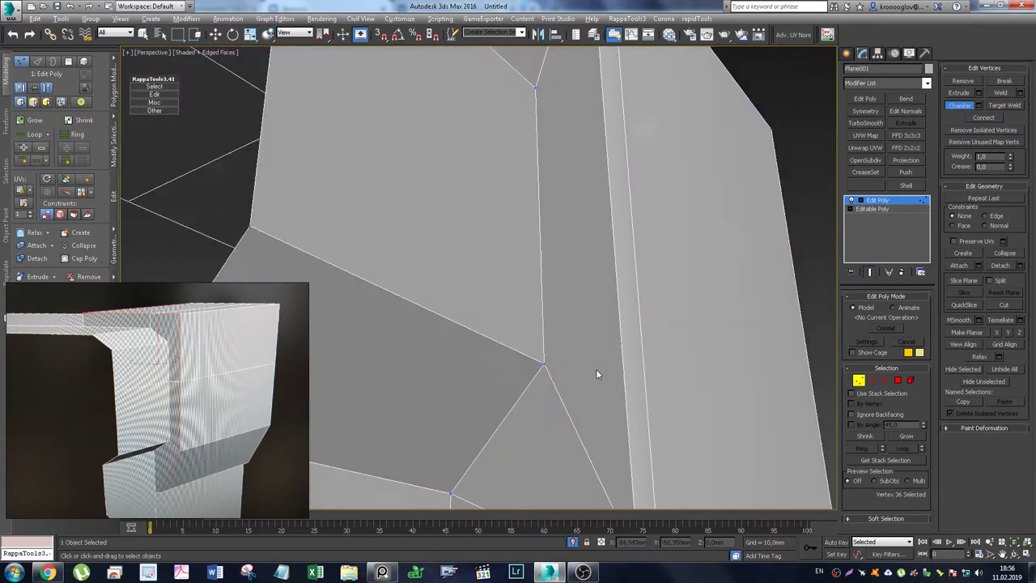
pyautogui.keyDown('alt'); pyautogui.moveTo(615, 404); pyautogui.dragTo(602, 219, button='middle'); pyautogui.keyUp('alt')
pyautogui.moveTo(567, 305); pyautogui.dragTo(568, 305)
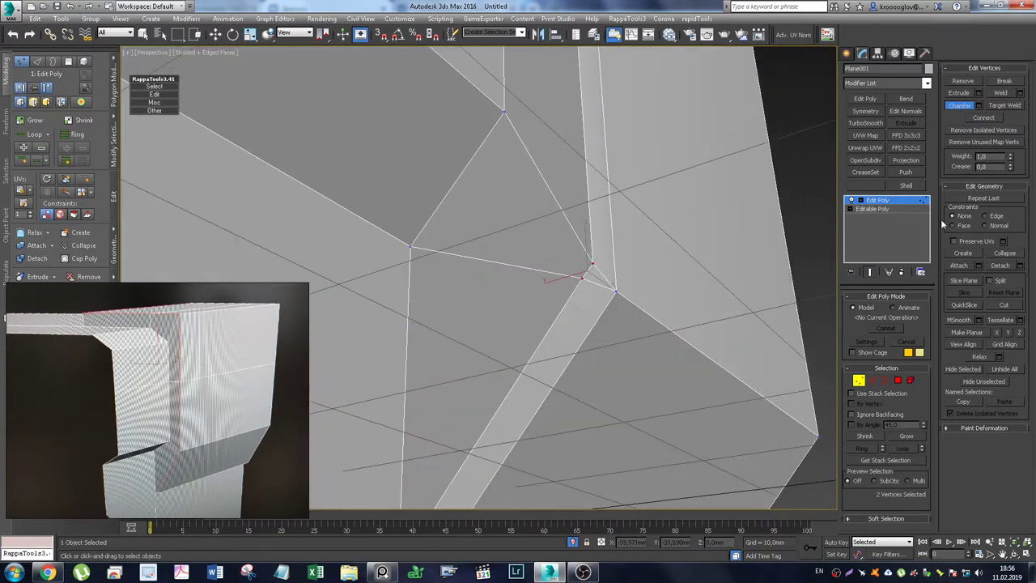
pyautogui.click(1000, 257)
pyautogui.scroll(-4, 543, 246)
pyautogui.moveTo(548, 243)
pyautogui.keyDown('alt'); pyautogui.mouseDown(button='middle')
pyautogui.moveTo(559, 261)
pyautogui.moveTo(539, 254)
pyautogui.moveTo(559, 407)
pyautogui.moveTo(588, 419)
pyautogui.moveTo(579, 408)
pyautogui.mouseUp(button='middle'); pyautogui.keyUp('alt')
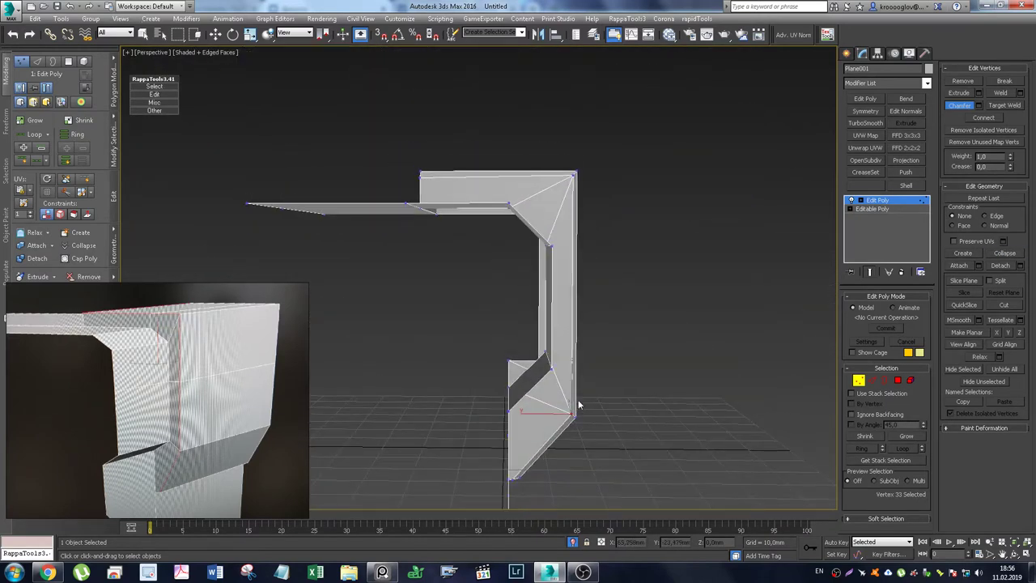
# Step: In the Left orthographic view, flatten the slanted top edge with Make Planar Z
pyautogui.press('u')
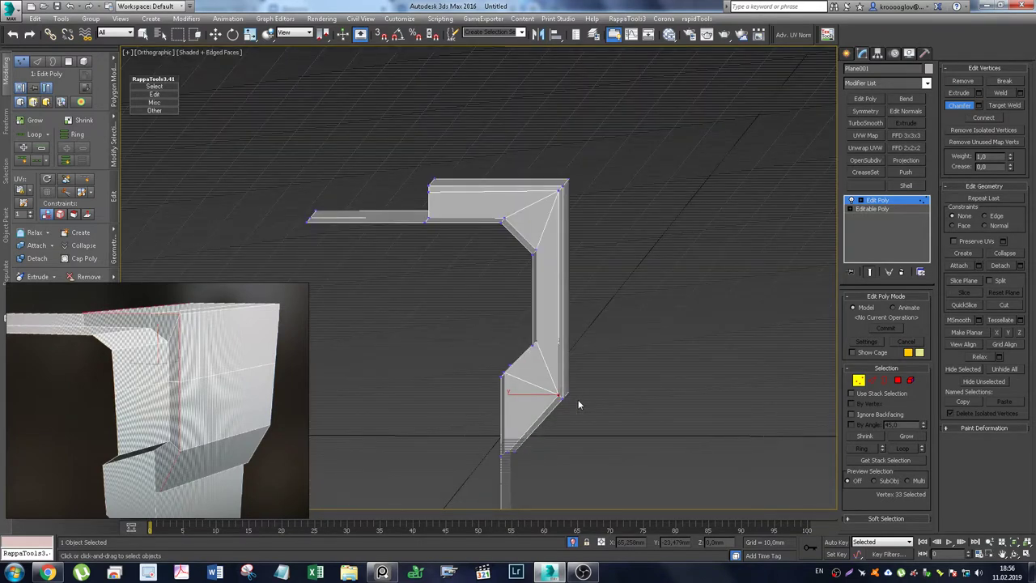
pyautogui.press('f')
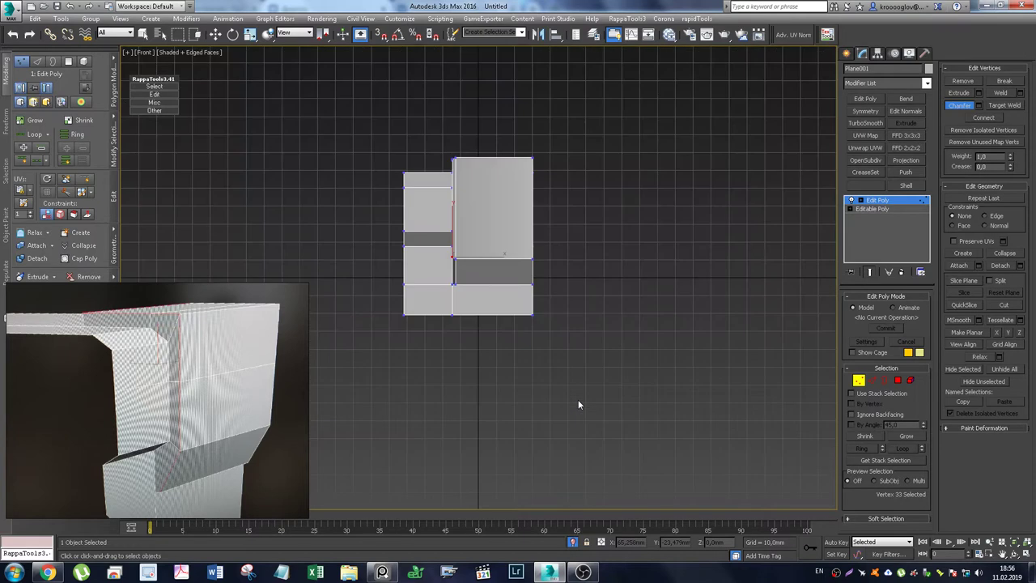
pyautogui.press('l')
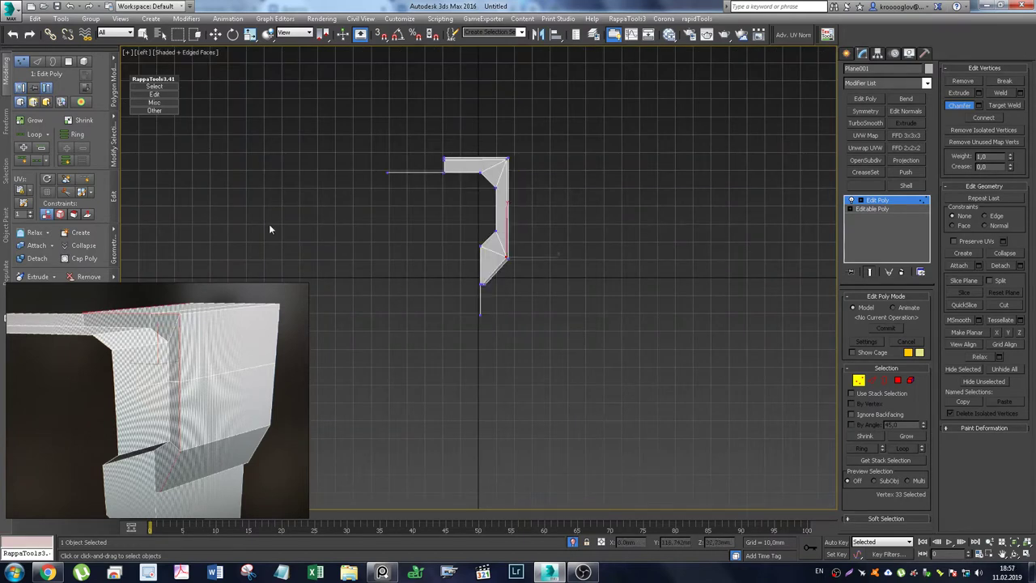
pyautogui.scroll(10, 441, 143)
pyautogui.scroll(-1, 663, 266)
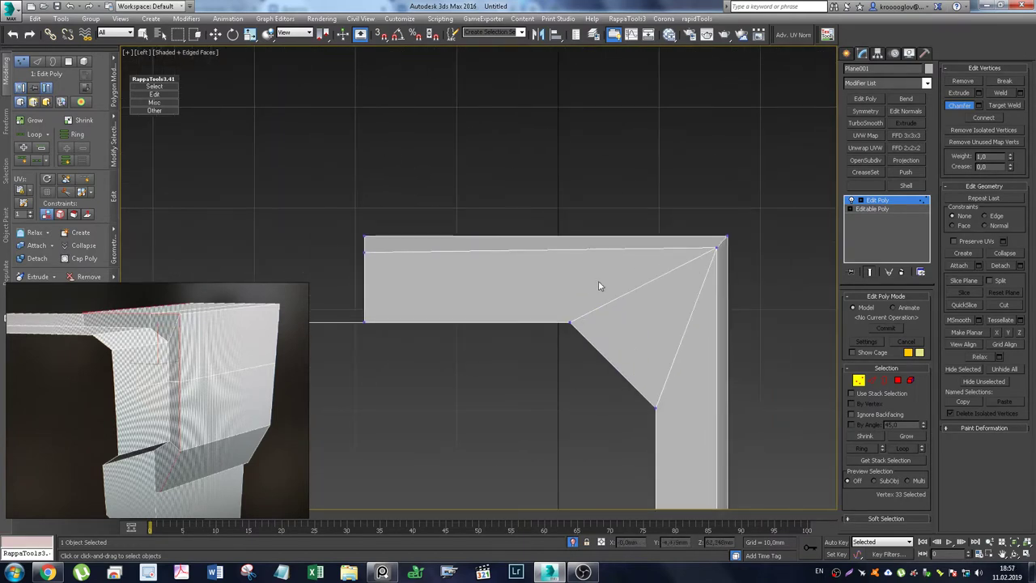
pyautogui.press('2')
pyautogui.click(598, 249)
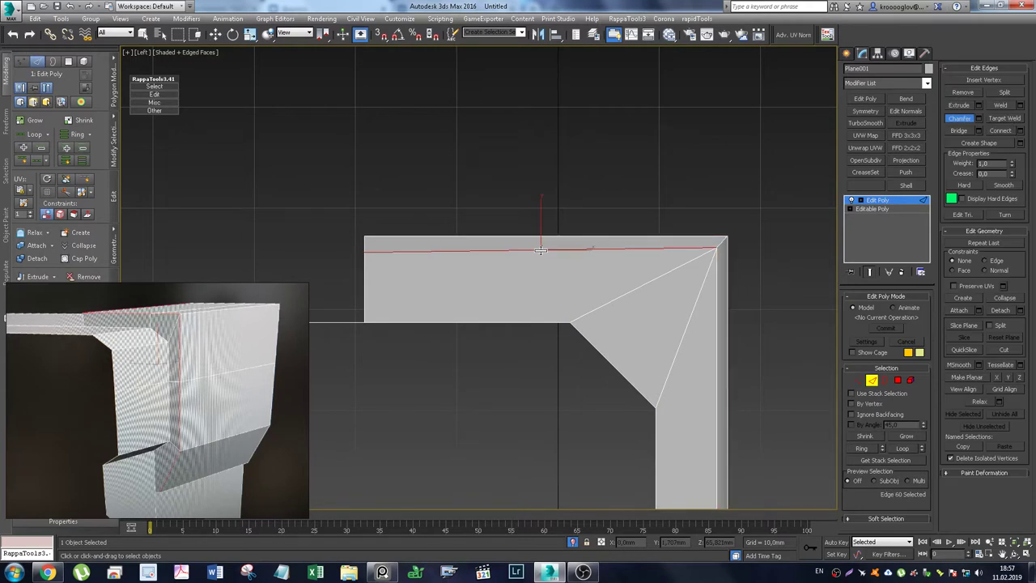
pyautogui.press('w')
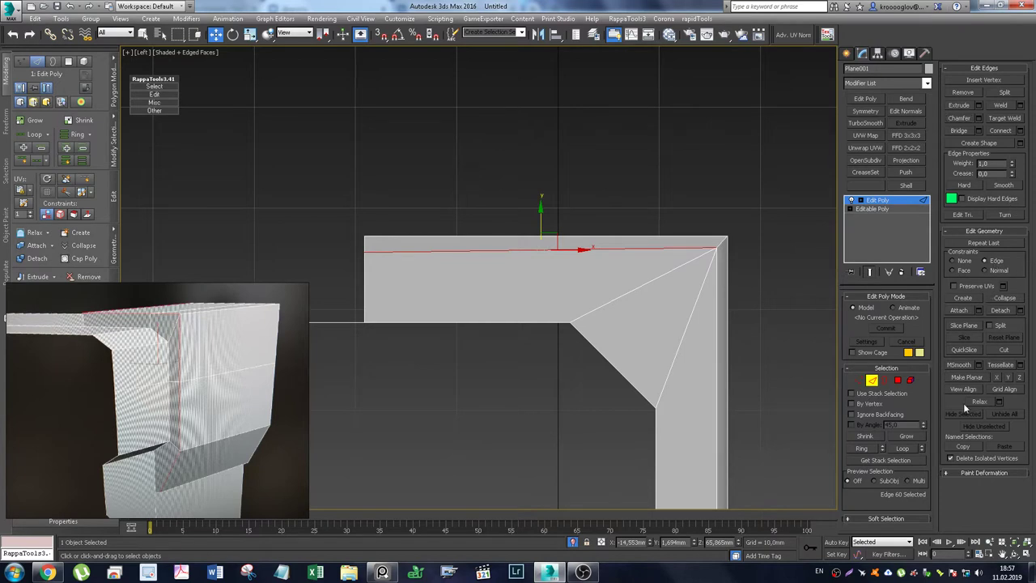
pyautogui.click(1021, 380)
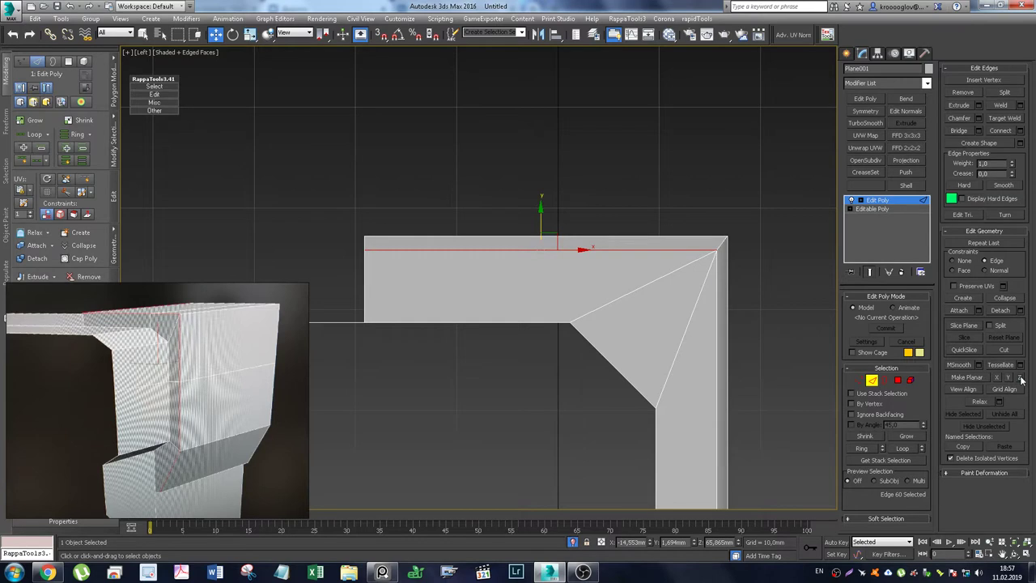
# Step: Select the column's vertical edge and return to Perspective view with two edges selected
pyautogui.moveTo(672, 390); pyautogui.dragTo(594, 173, button='middle')
pyautogui.click(639, 347)
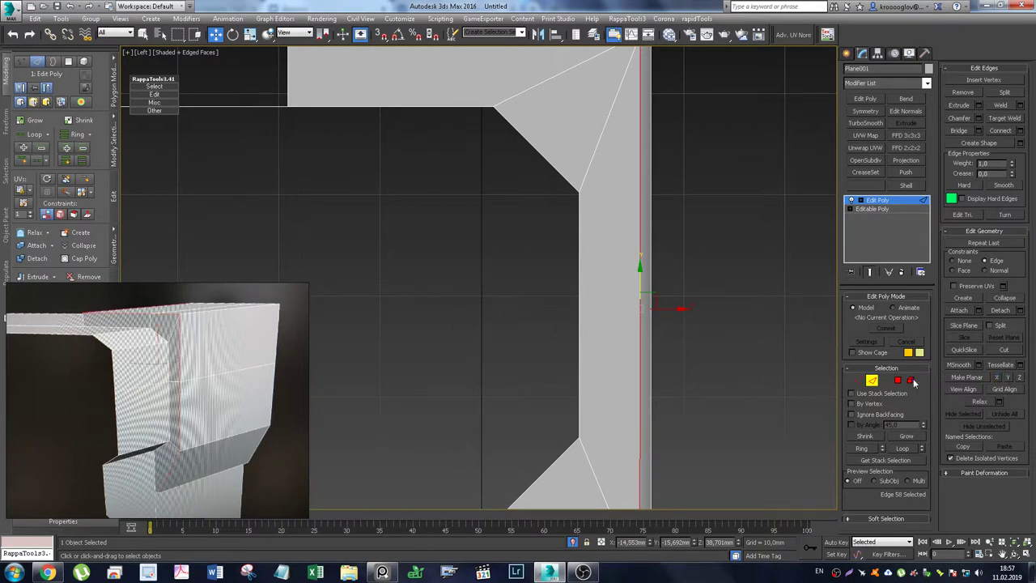
pyautogui.moveTo(627, 372); pyautogui.dragTo(627, 105, button='middle')
pyautogui.scroll(-4, 603, 308)
pyautogui.moveTo(585, 201); pyautogui.dragTo(598, 334, button='middle')
pyautogui.press('p')
pyautogui.moveTo(596, 247)
pyautogui.keyDown('alt'); pyautogui.mouseDown(button='middle')
pyautogui.moveTo(611, 271)
pyautogui.moveTo(535, 289)
pyautogui.moveTo(573, 235)
pyautogui.mouseUp(button='middle'); pyautogui.keyUp('alt')
pyautogui.hotkey('alt', 'l')
pyautogui.hotkey('ctrl', 'z')
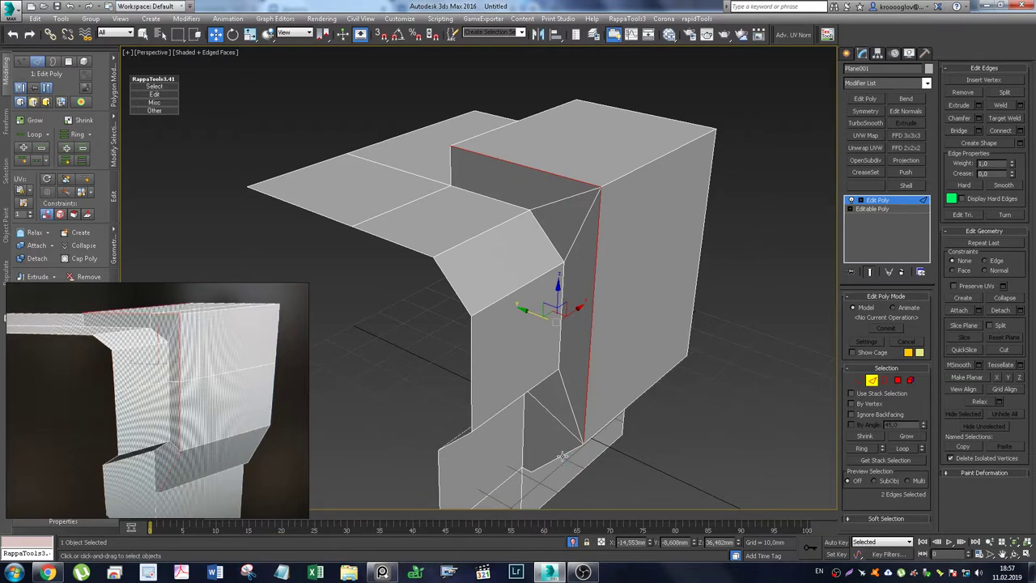
# Step: Insert a new edge loop across the bracket's top face
pyautogui.keyDown('alt'); pyautogui.moveTo(568, 241); pyautogui.dragTo(599, 165, button='middle'); pyautogui.keyUp('alt')
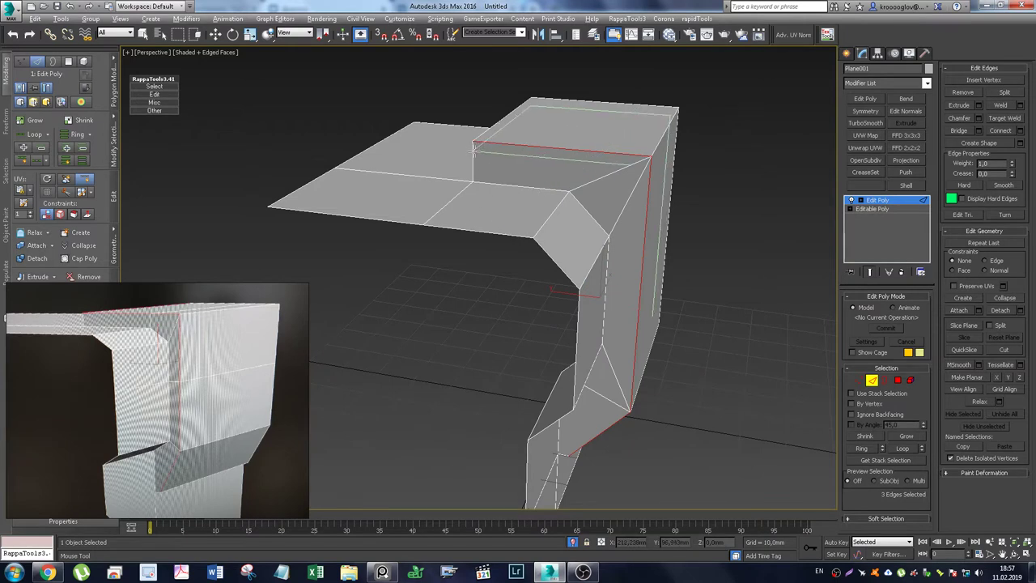
pyautogui.press('w')
pyautogui.keyDown('alt'); pyautogui.moveTo(619, 181); pyautogui.dragTo(617, 195, button='middle'); pyautogui.keyUp('alt')
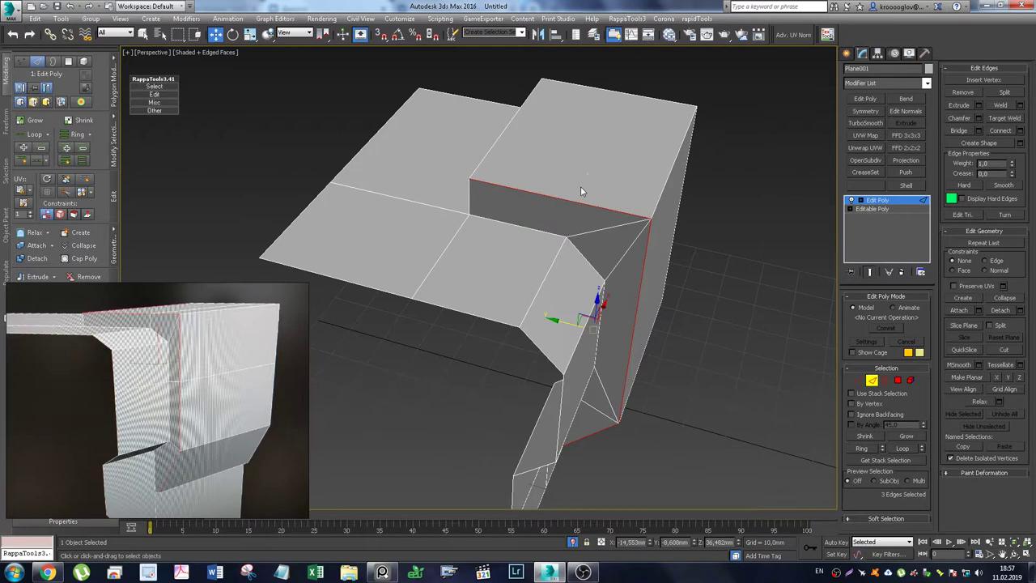
pyautogui.hotkey('shift', 'alt', 'w')
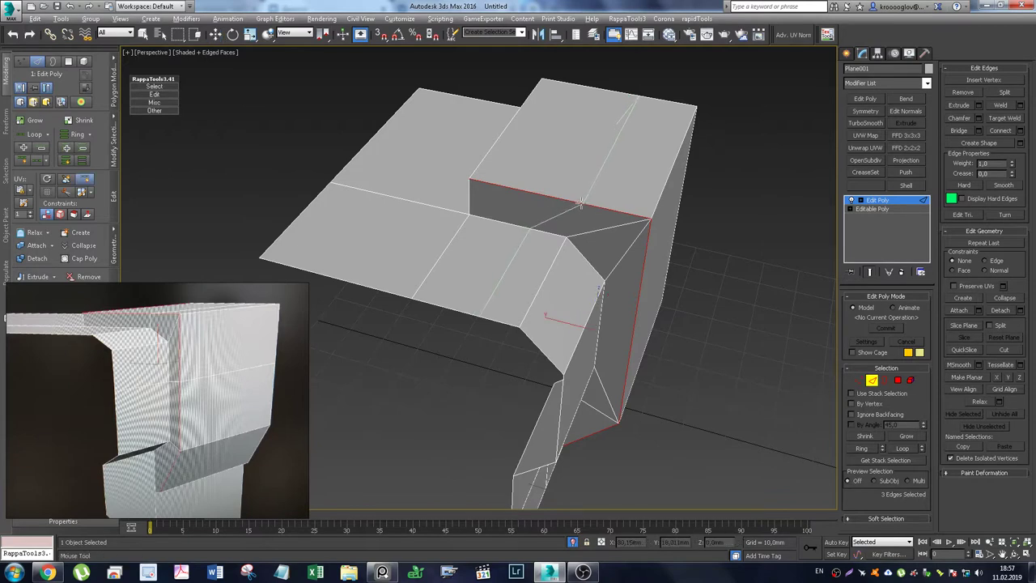
pyautogui.rightClick(585, 205)
pyautogui.hotkey('shift', 'alt', 'w')
pyautogui.click(582, 184)
pyautogui.rightClick(623, 187)
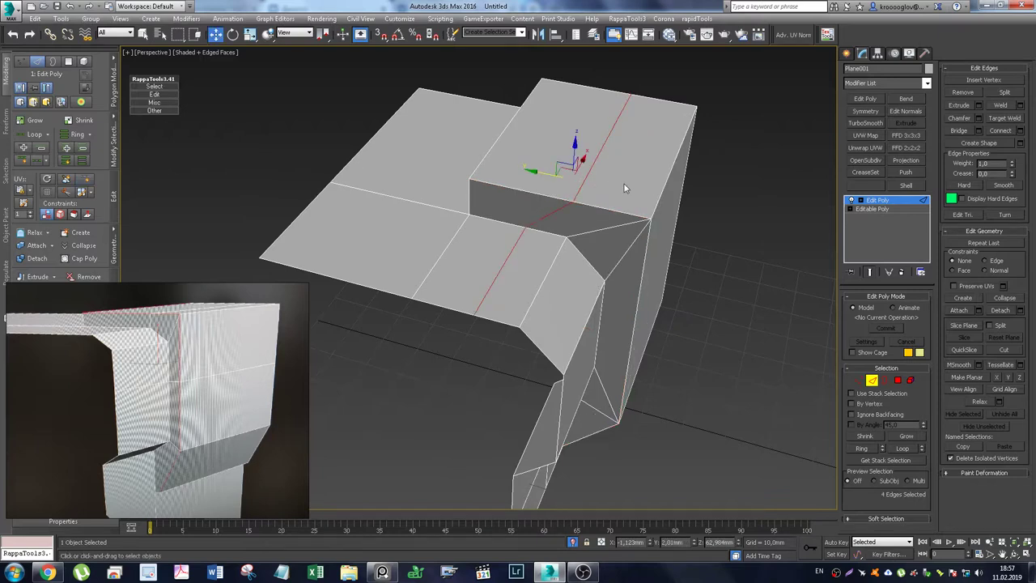
# Step: Select a single top-box edge, enable vertex snap and start a Cut
pyautogui.keyDown('alt'); pyautogui.click(553, 213); pyautogui.keyUp('alt')
pyautogui.keyDown('ctrl'); pyautogui.click(500, 275); pyautogui.keyUp('ctrl')
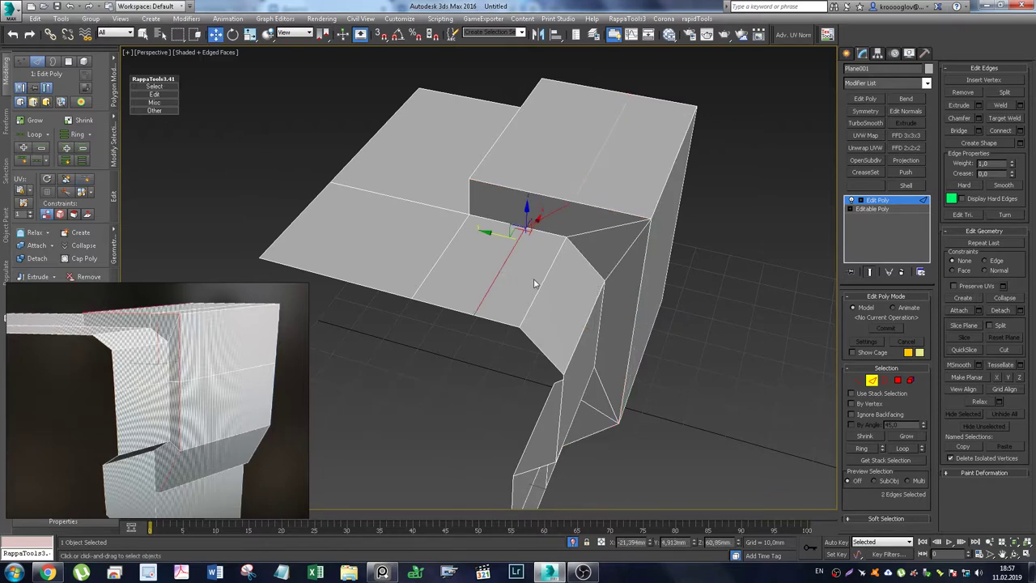
pyautogui.click(576, 206)
pyautogui.keyDown('alt'); pyautogui.moveTo(576, 206); pyautogui.dragTo(632, 202, button='middle'); pyautogui.keyUp('alt')
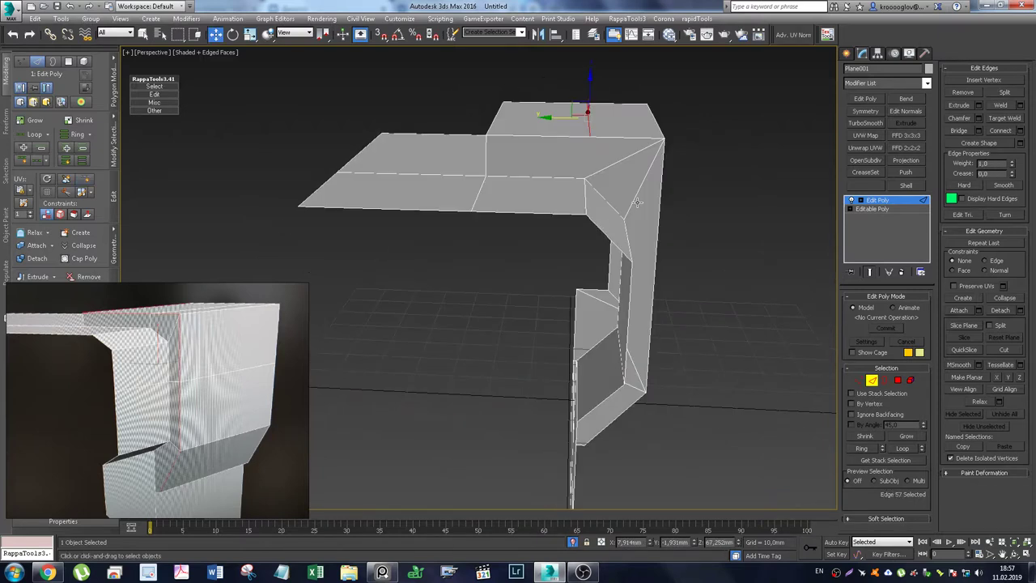
pyautogui.press('q')
pyautogui.press('w')
pyautogui.press('s')
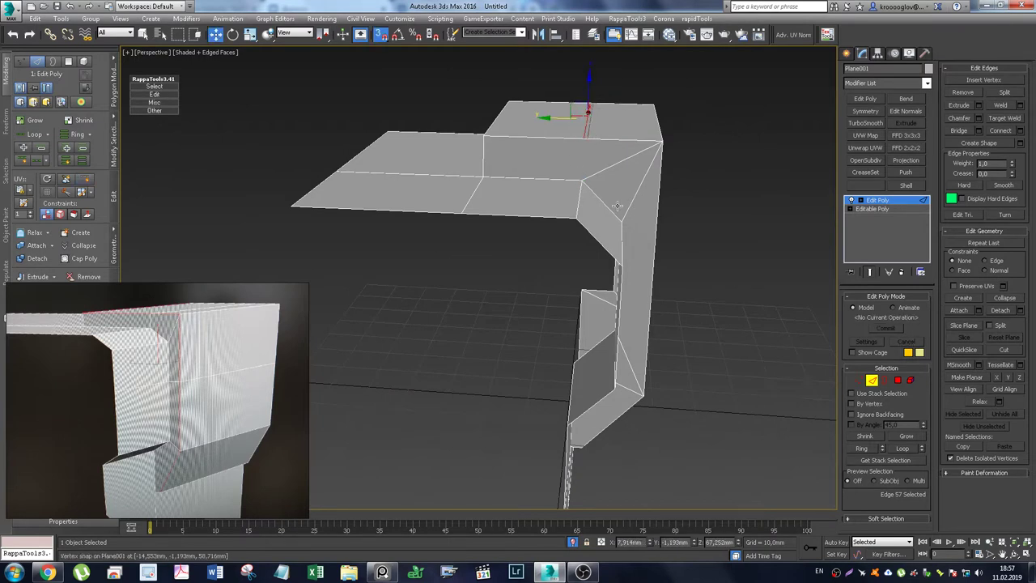
pyautogui.hotkey('alt', 'c')
pyautogui.click(581, 181)
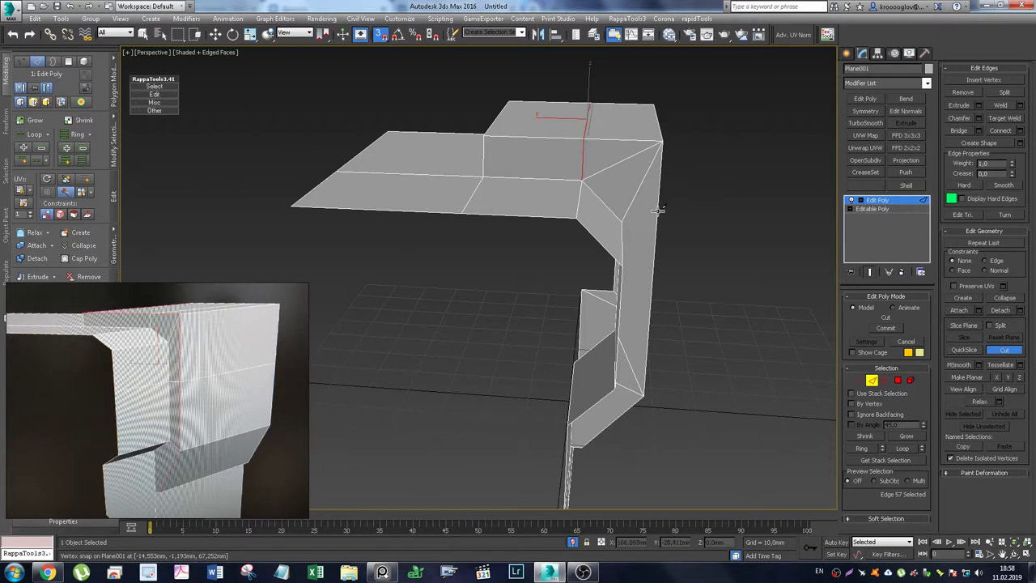
# Step: Insert another edge loop across the bracket's front faces
pyautogui.keyDown('alt'); pyautogui.moveTo(660, 252); pyautogui.dragTo(632, 224, button='middle'); pyautogui.keyUp('alt')
pyautogui.press('w')
pyautogui.hotkey('shift', 'alt', 'q')
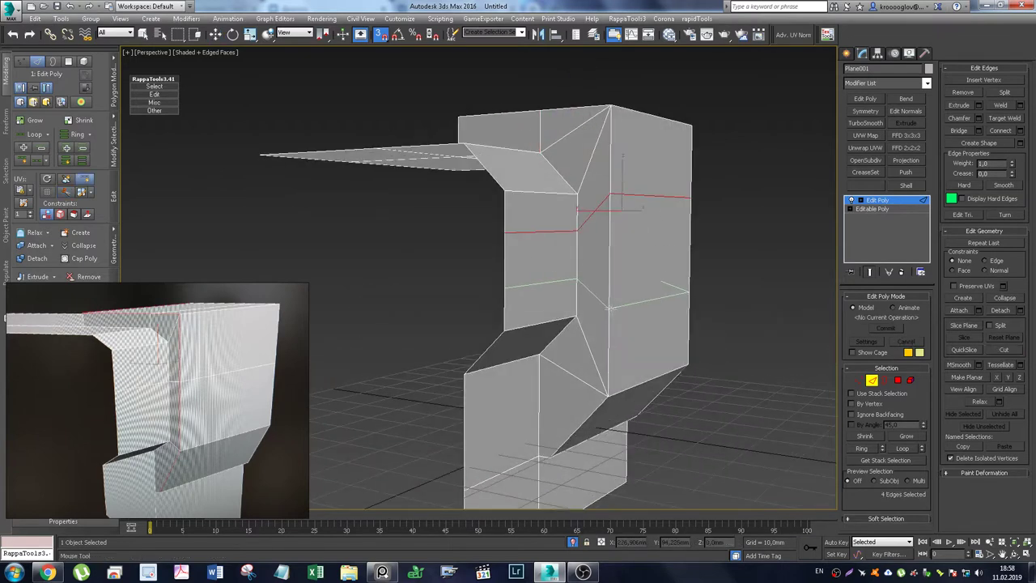
pyautogui.click(639, 299)
# Step: Remove the inner-face diagonal edge and the stray front horizontal edges
pyautogui.click(589, 210)
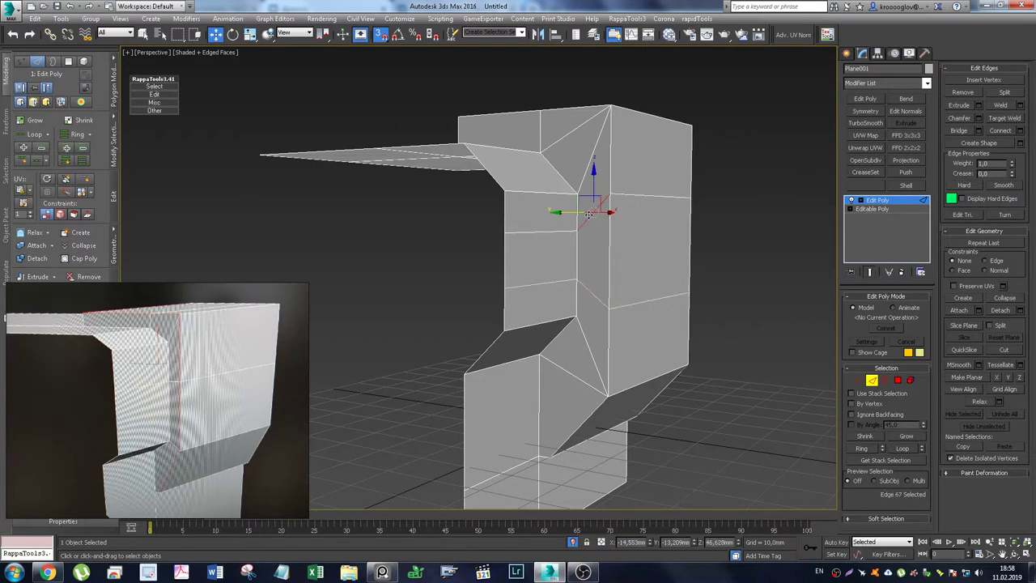
pyautogui.keyDown('ctrl'); pyautogui.click(577, 293); pyautogui.keyUp('ctrl')
pyautogui.keyDown('ctrl'); pyautogui.click(541, 287); pyautogui.keyUp('ctrl')
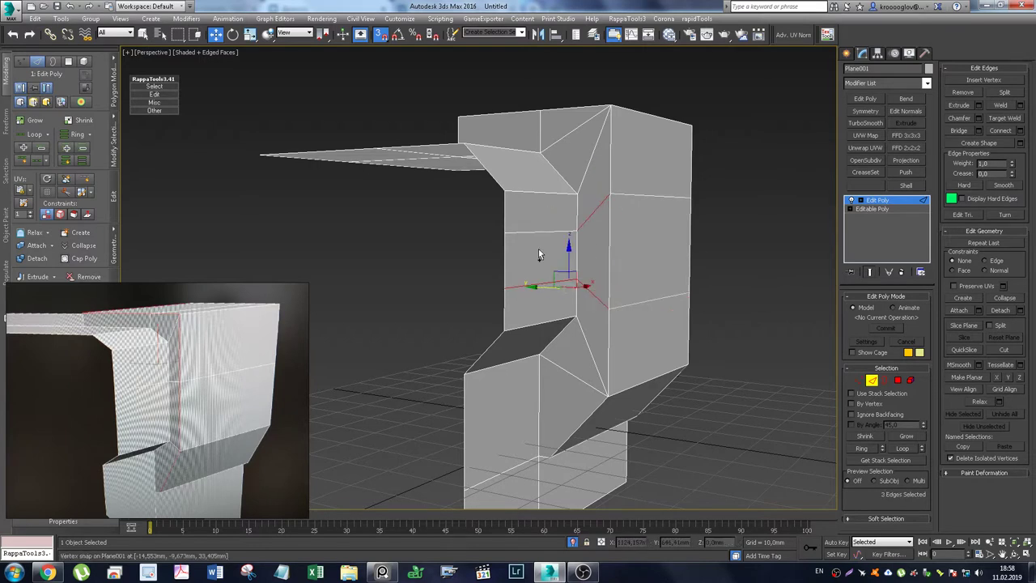
pyautogui.keyDown('ctrl'); pyautogui.click(538, 233); pyautogui.keyUp('ctrl')
pyautogui.press('BackSpace')
# Step: Snap the right face's lower edge onto the nearby vertex and select its three vertices
pyautogui.click(648, 195)
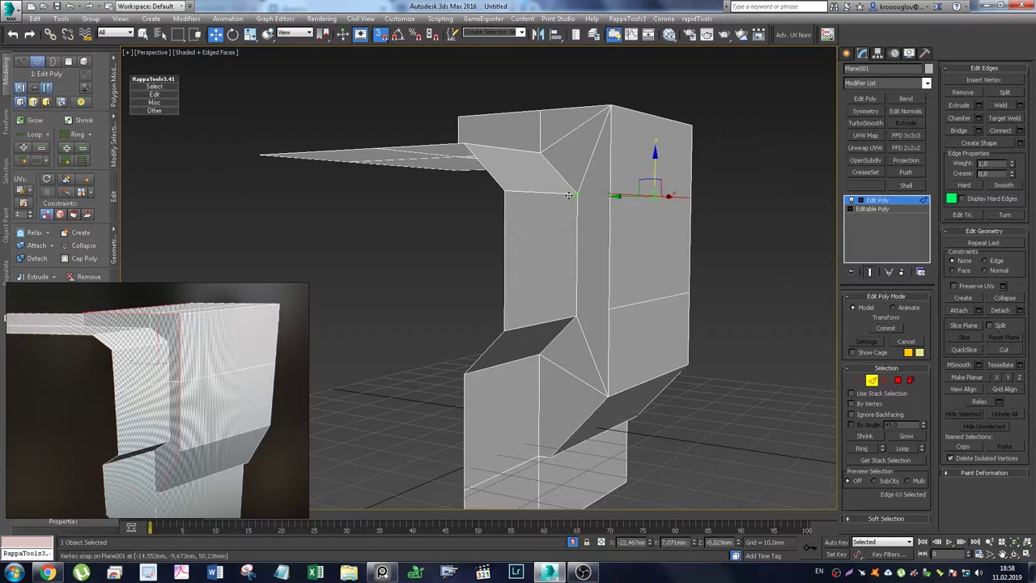
pyautogui.click(641, 296)
pyautogui.moveTo(654, 257); pyautogui.dragTo(572, 304)
pyautogui.keyDown('alt'); pyautogui.moveTo(566, 311); pyautogui.dragTo(559, 243, button='middle'); pyautogui.keyUp('alt')
pyautogui.press('1')
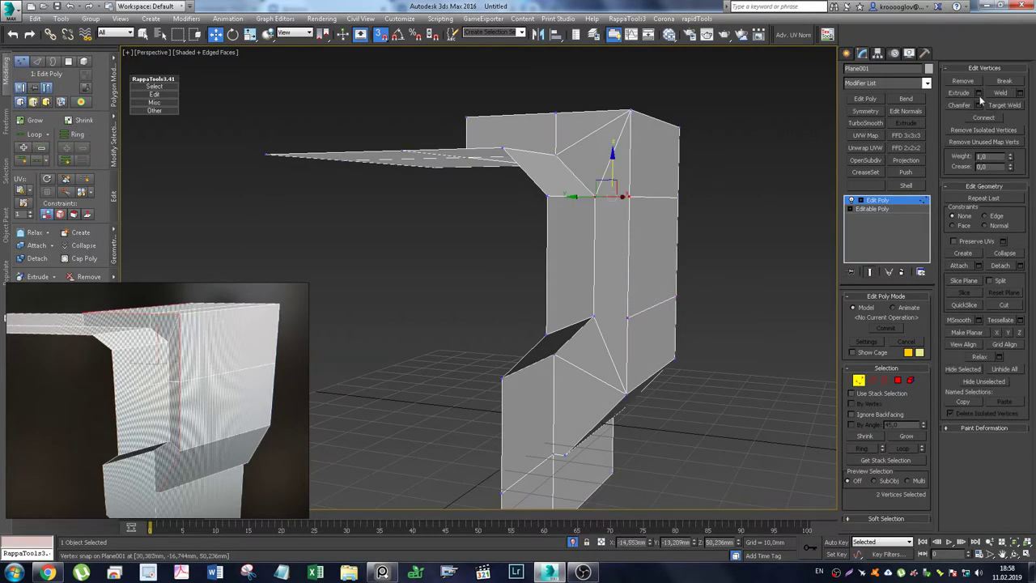
pyautogui.moveTo(642, 296); pyautogui.dragTo(593, 328)
pyautogui.moveTo(601, 240)
pyautogui.keyDown('alt'); pyautogui.mouseDown(button='middle')
pyautogui.moveTo(591, 234)
pyautogui.moveTo(592, 207)
pyautogui.moveTo(601, 234)
pyautogui.mouseUp(button='middle'); pyautogui.keyUp('alt')
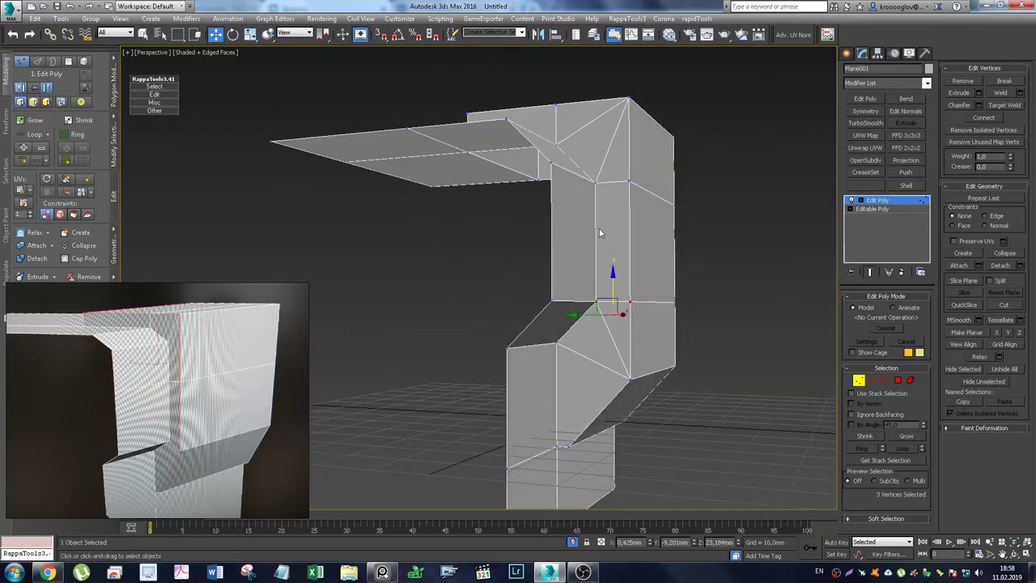
# Step: Remove the inner-face diagonal edge and the two diagonals near the top corner
pyautogui.press('2')
pyautogui.click(612, 338)
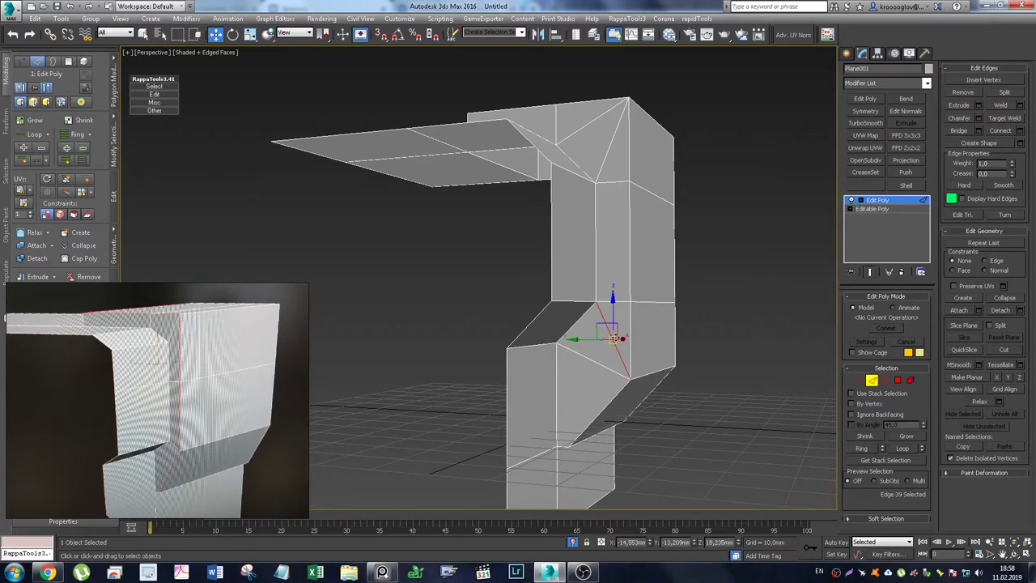
pyautogui.keyDown('ctrl'); pyautogui.click(606, 156); pyautogui.keyUp('ctrl')
pyautogui.keyDown('ctrl'); pyautogui.click(589, 128); pyautogui.keyUp('ctrl')
pyautogui.moveTo(589, 128)
pyautogui.keyDown('alt'); pyautogui.mouseDown(button='middle')
pyautogui.moveTo(633, 209)
pyautogui.moveTo(620, 209)
pyautogui.mouseUp(button='middle'); pyautogui.keyUp('alt')
pyautogui.keyDown('alt'); pyautogui.moveTo(619, 209); pyautogui.dragTo(611, 204, button='middle'); pyautogui.keyUp('alt')
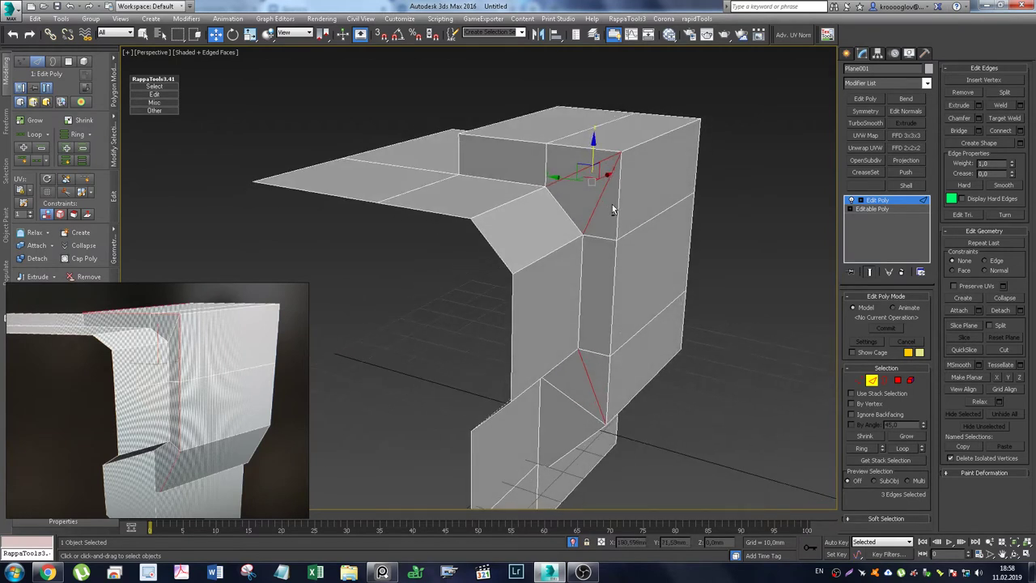
pyautogui.press('BackSpace')
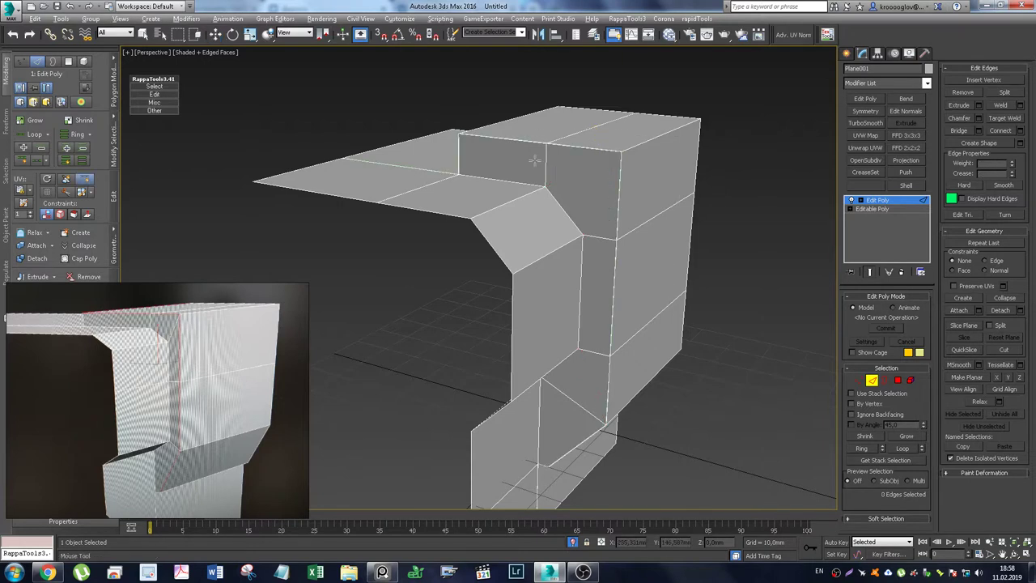
pyautogui.keyDown('alt'); pyautogui.moveTo(626, 199); pyautogui.dragTo(636, 202, button='middle'); pyautogui.keyUp('alt')
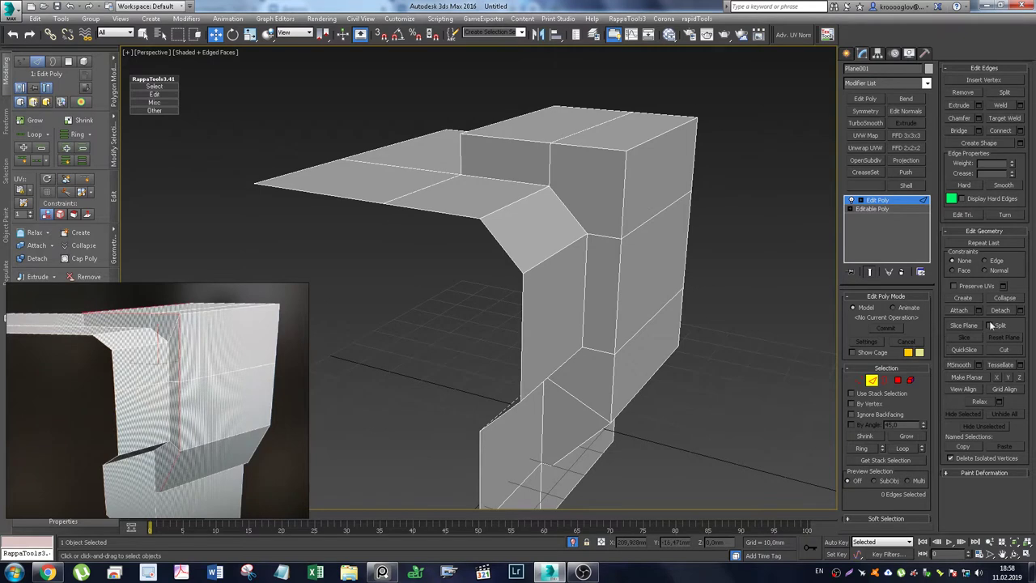
# Step: Slice a horizontal edge loop across the bracket's top with the Slice Plane
pyautogui.click(965, 326)
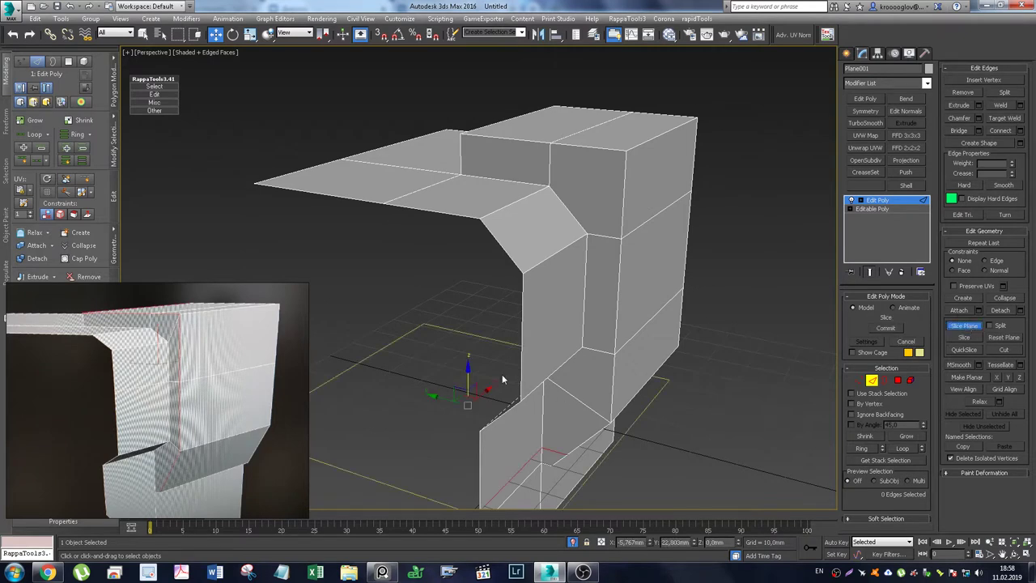
pyautogui.moveTo(470, 378); pyautogui.dragTo(555, 120)
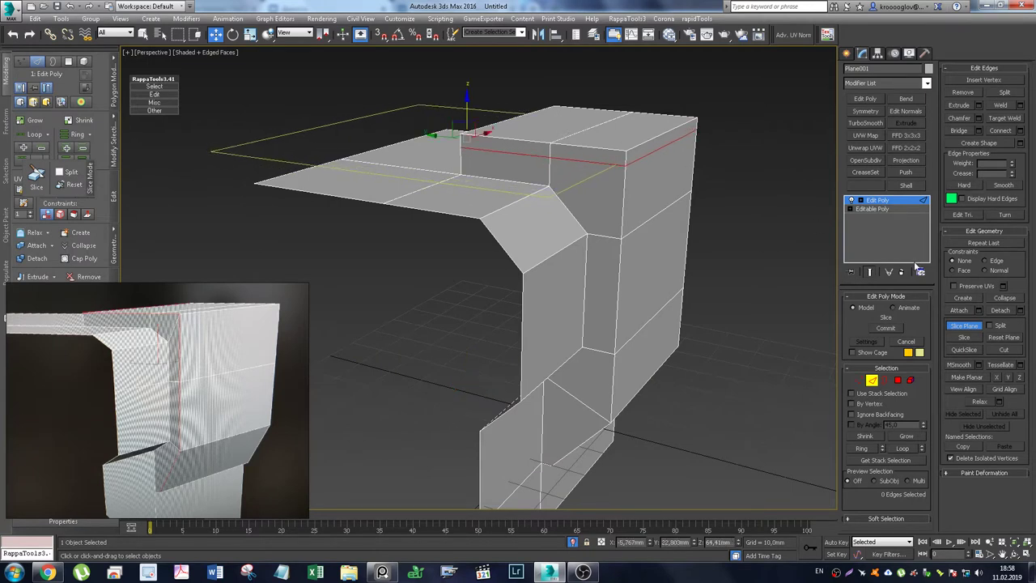
pyautogui.click(970, 339)
# Step: Rotate the slice plane 90° upright with angle snap and move it right
pyautogui.press('e')
pyautogui.press('a')
pyautogui.moveTo(497, 123); pyautogui.dragTo(522, 156)
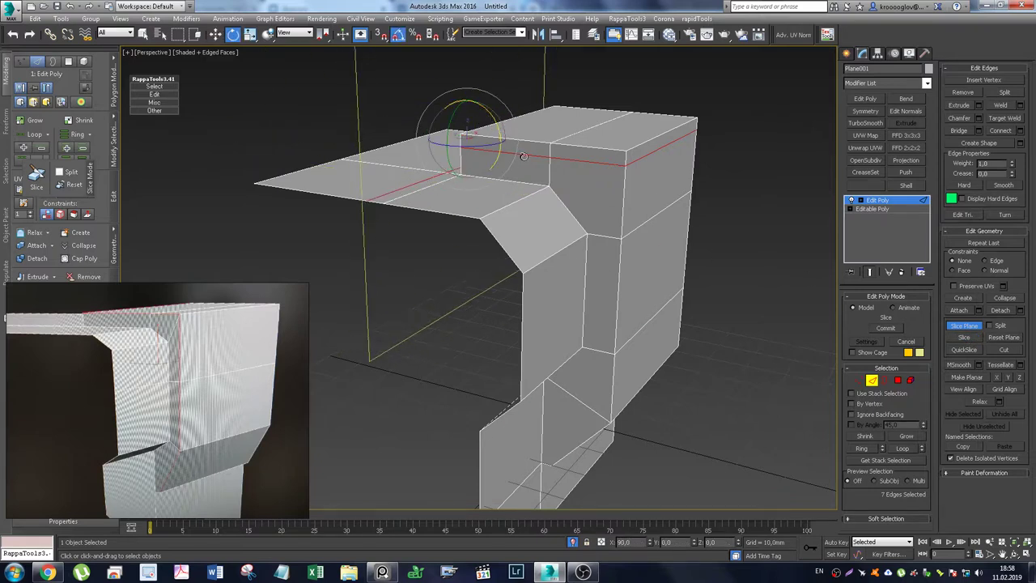
pyautogui.keyDown('alt'); pyautogui.moveTo(523, 156); pyautogui.dragTo(520, 153, button='middle'); pyautogui.keyUp('alt')
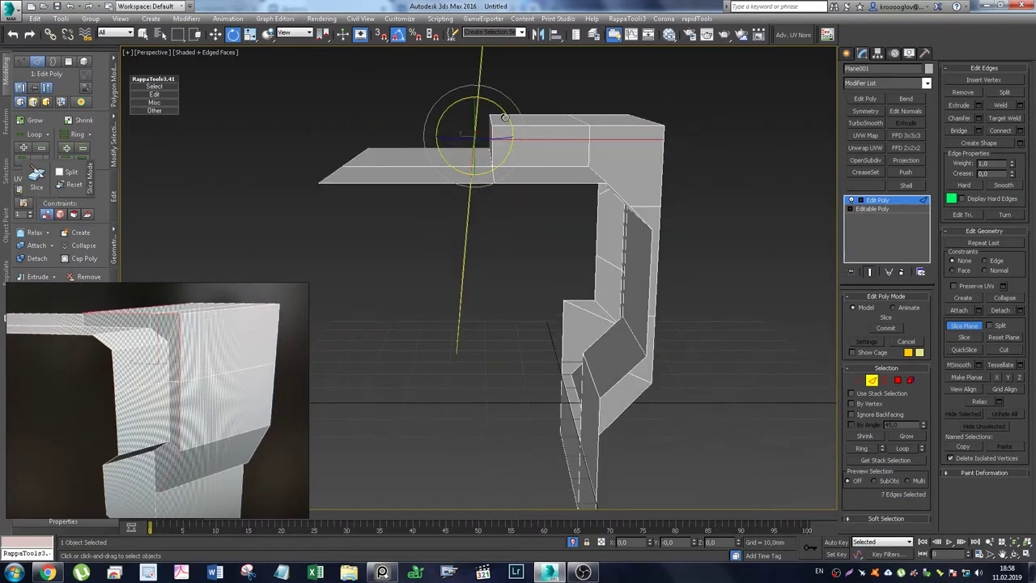
pyautogui.keyDown('alt'); pyautogui.moveTo(504, 118); pyautogui.dragTo(576, 198, button='middle'); pyautogui.keyUp('alt')
pyautogui.press('w')
pyautogui.moveTo(451, 135); pyautogui.dragTo(608, 173)
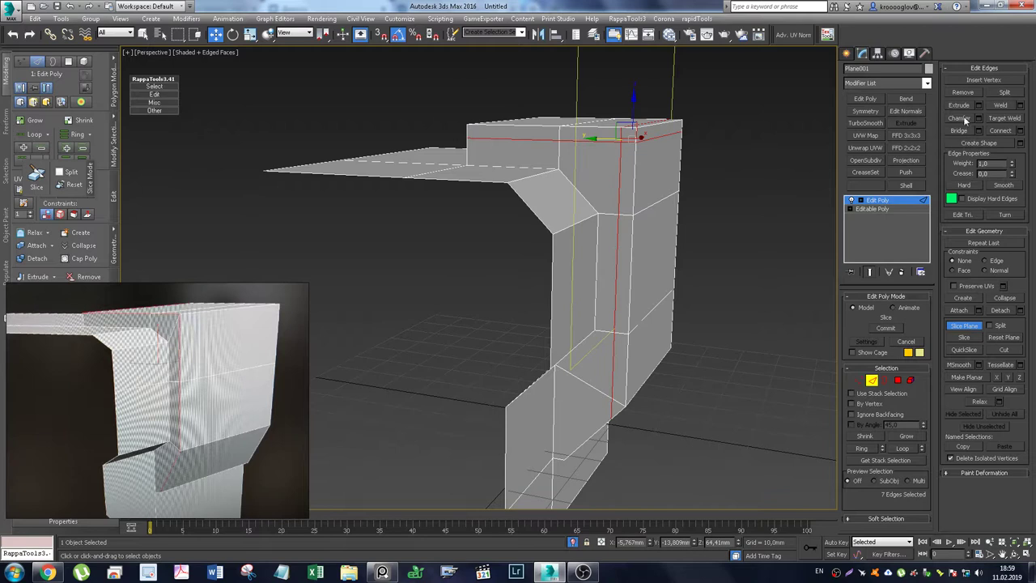
# Step: Lower the slice plane below the model and tilt it to 45 degrees
pyautogui.keyDown('alt'); pyautogui.moveTo(652, 317); pyautogui.dragTo(671, 309, button='middle'); pyautogui.keyUp('alt')
pyautogui.moveTo(633, 91); pyautogui.dragTo(655, 382)
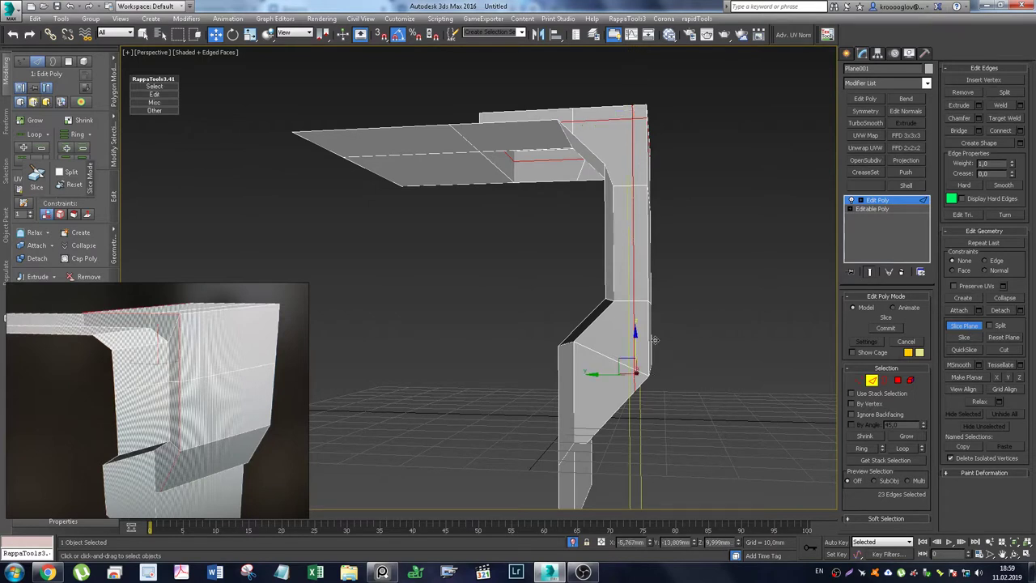
pyautogui.keyDown('alt'); pyautogui.moveTo(654, 342); pyautogui.dragTo(706, 321, button='middle'); pyautogui.keyUp('alt')
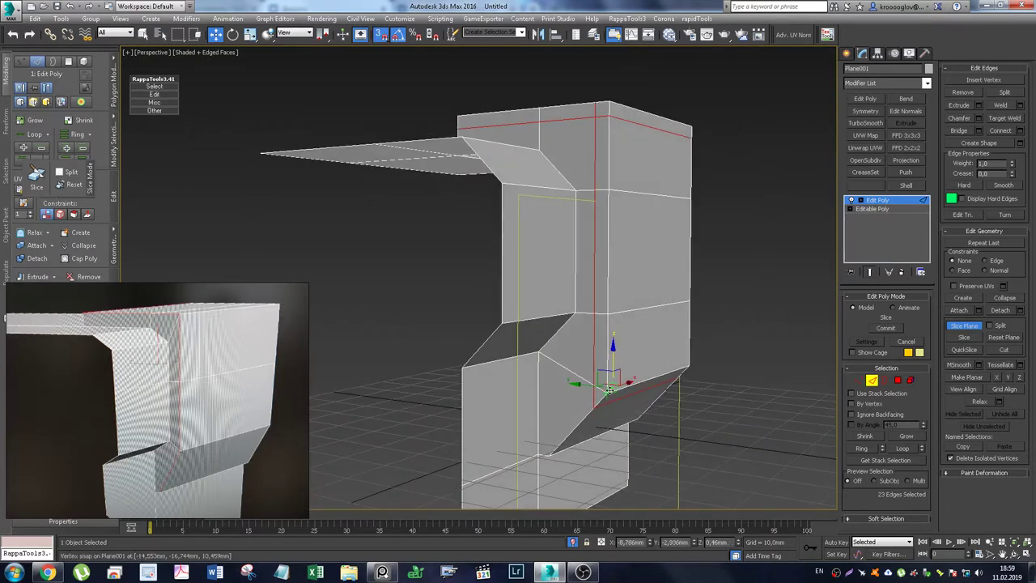
pyautogui.moveTo(606, 391)
pyautogui.keyDown('alt'); pyautogui.mouseDown(button='middle')
pyautogui.moveTo(683, 342)
pyautogui.moveTo(688, 356)
pyautogui.mouseUp(button='middle'); pyautogui.keyUp('alt')
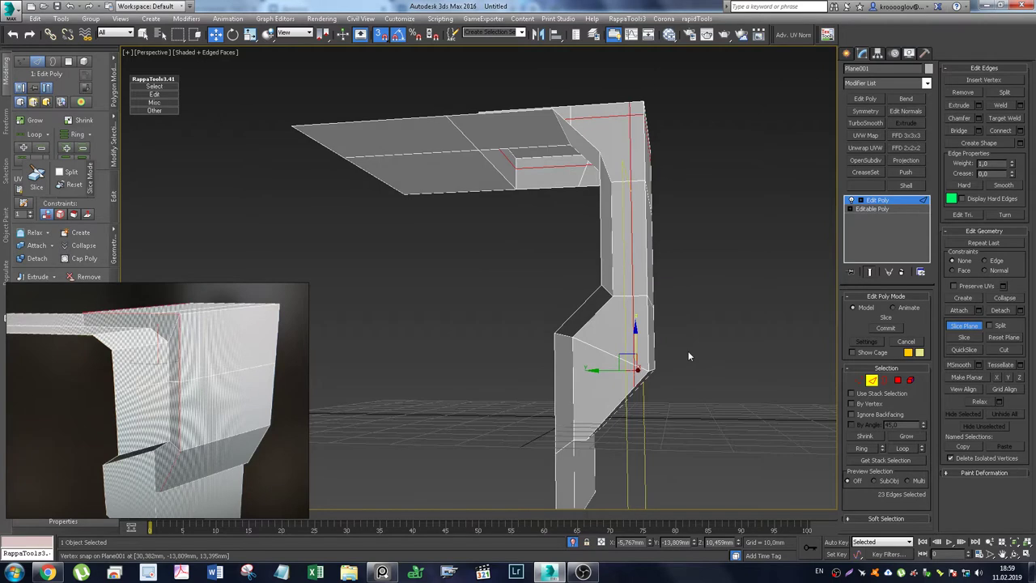
pyautogui.press('e')
pyautogui.moveTo(648, 336); pyautogui.dragTo(672, 347)
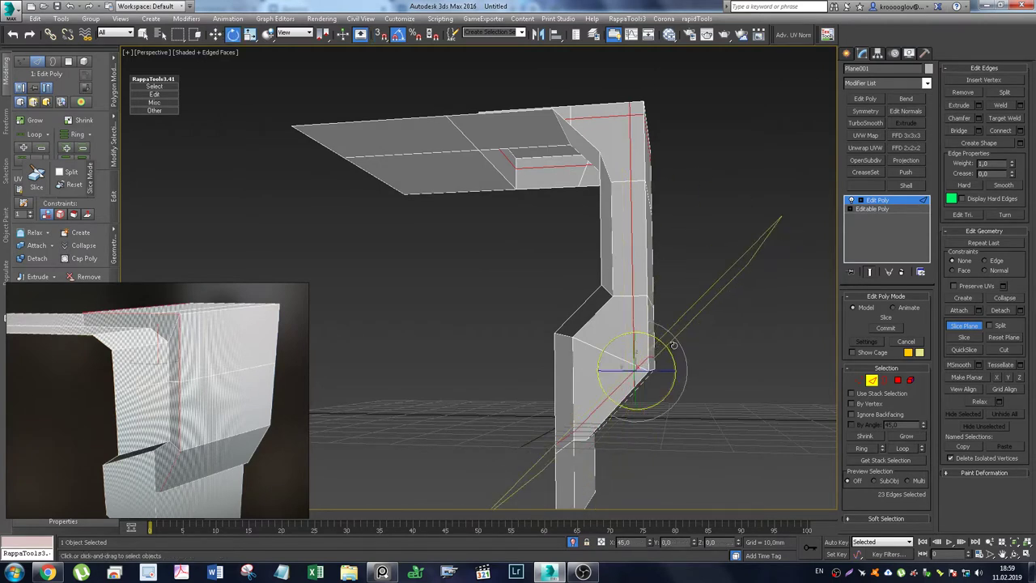
pyautogui.moveTo(616, 397)
pyautogui.mouseDown(button='middle')
pyautogui.moveTo(604, 270)
pyautogui.moveTo(624, 264)
pyautogui.moveTo(607, 300)
pyautogui.moveTo(617, 244)
pyautogui.moveTo(597, 267)
pyautogui.mouseUp(button='middle')
pyautogui.scroll(2, 619, 273)
pyautogui.scroll(4, 620, 274)
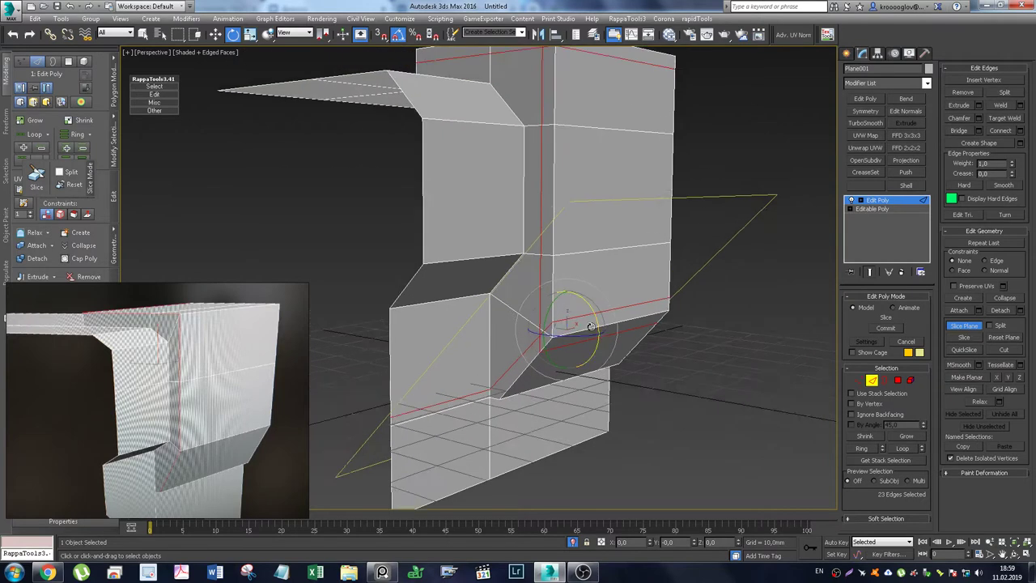
# Step: Turn the slice plane upright, rotate it to 85 degrees and shift it left along X
pyautogui.moveTo(599, 309); pyautogui.dragTo(595, 285)
pyautogui.keyDown('alt'); pyautogui.moveTo(594, 285); pyautogui.dragTo(591, 292, button='middle'); pyautogui.keyUp('alt')
pyautogui.moveTo(592, 300); pyautogui.dragTo(615, 350)
pyautogui.keyDown('alt'); pyautogui.moveTo(615, 349); pyautogui.dragTo(543, 331, button='middle'); pyautogui.keyUp('alt')
pyautogui.press('w')
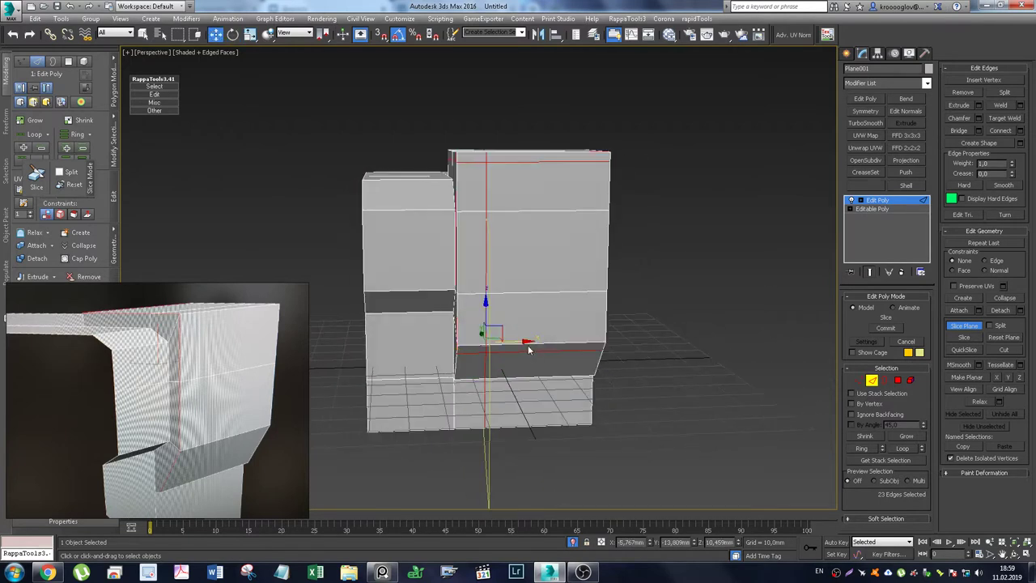
pyautogui.moveTo(530, 352); pyautogui.dragTo(505, 310)
pyautogui.keyDown('alt'); pyautogui.moveTo(504, 310); pyautogui.dragTo(501, 320, button='middle'); pyautogui.keyUp('alt')
pyautogui.press('e')
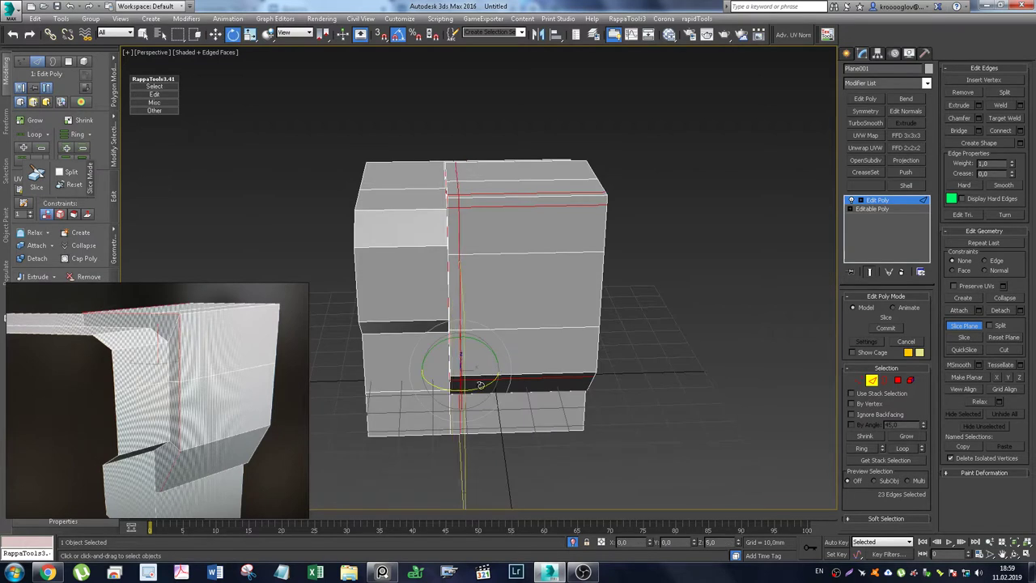
pyautogui.moveTo(508, 299)
pyautogui.keyDown('alt'); pyautogui.mouseDown(button='middle')
pyautogui.moveTo(543, 261)
pyautogui.moveTo(527, 231)
pyautogui.moveTo(524, 271)
pyautogui.mouseUp(button='middle'); pyautogui.keyUp('alt')
pyautogui.scroll(5, 494, 196)
pyautogui.press('w')
pyautogui.moveTo(604, 382)
pyautogui.keyDown('alt'); pyautogui.mouseDown(button='middle')
pyautogui.moveTo(590, 363)
pyautogui.moveTo(609, 347)
pyautogui.mouseUp(button='middle'); pyautogui.keyUp('alt')
pyautogui.scroll(-5, 588, 362)
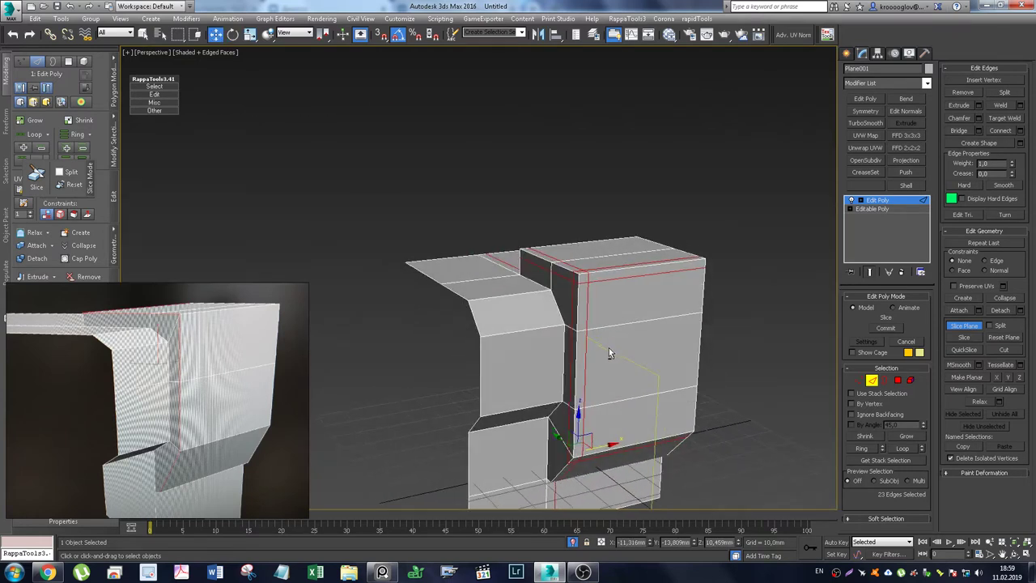
# Step: Nudge the newly selected edges slightly along X
pyautogui.moveTo(611, 443); pyautogui.dragTo(598, 444)
pyautogui.moveTo(599, 444)
pyautogui.keyDown('alt'); pyautogui.mouseDown(button='middle')
pyautogui.moveTo(555, 320)
pyautogui.moveTo(579, 303)
pyautogui.mouseUp(button='middle'); pyautogui.keyUp('alt')
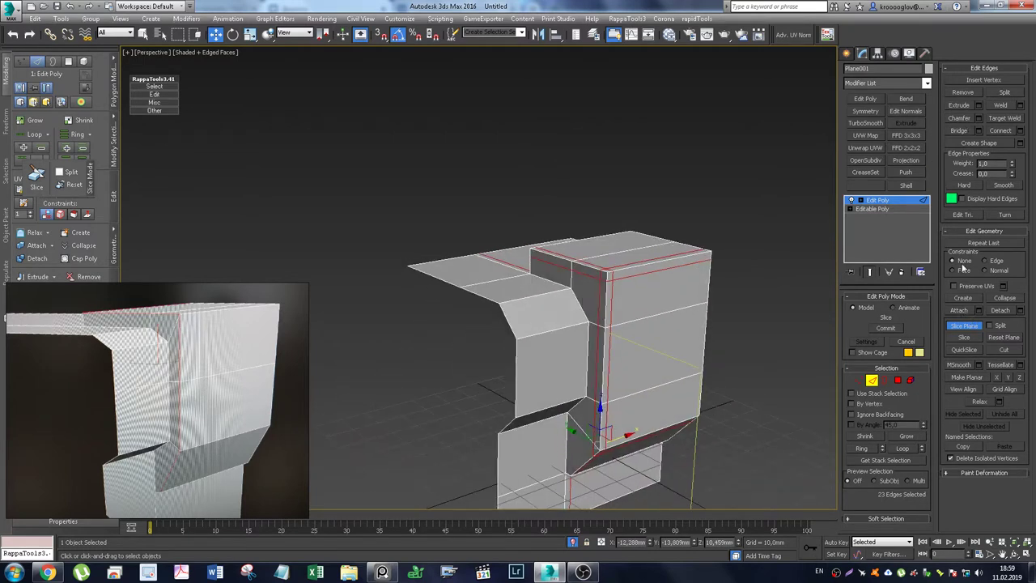
pyautogui.keyDown('alt'); pyautogui.moveTo(667, 309); pyautogui.dragTo(593, 212, button='middle'); pyautogui.keyUp('alt')
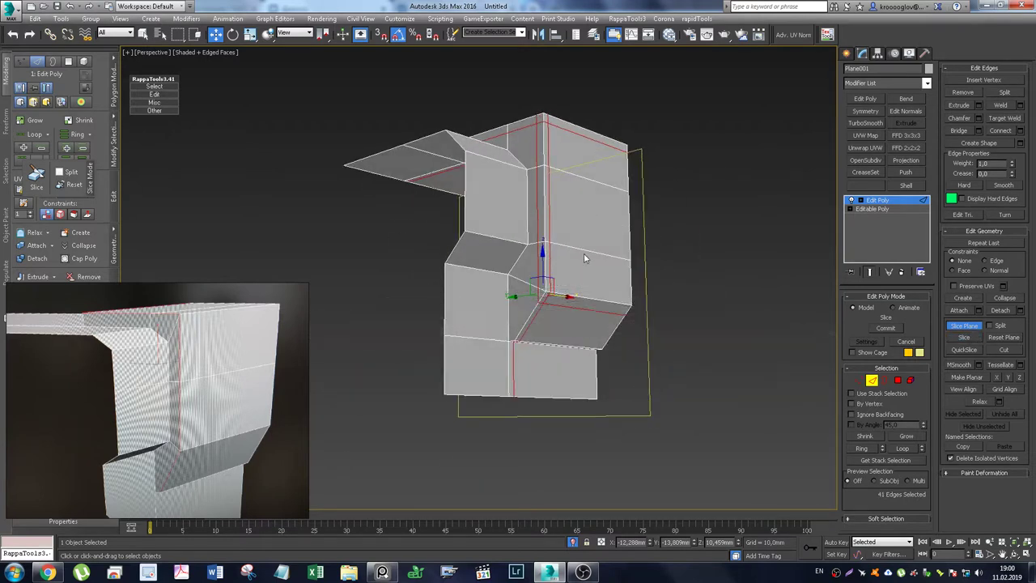
pyautogui.scroll(4, 583, 252)
pyautogui.scroll(3, 546, 308)
pyautogui.scroll(-2, 547, 312)
pyautogui.moveTo(557, 316)
pyautogui.keyDown('alt'); pyautogui.mouseDown(button='middle')
pyautogui.moveTo(585, 308)
pyautogui.moveTo(580, 286)
pyautogui.moveTo(593, 291)
pyautogui.moveTo(569, 293)
pyautogui.moveTo(582, 294)
pyautogui.mouseUp(button='middle'); pyautogui.keyUp('alt')
# Step: Leave the slice plane and cut a new edge across the sloped face to the corner vertex
pyautogui.click(984, 325)
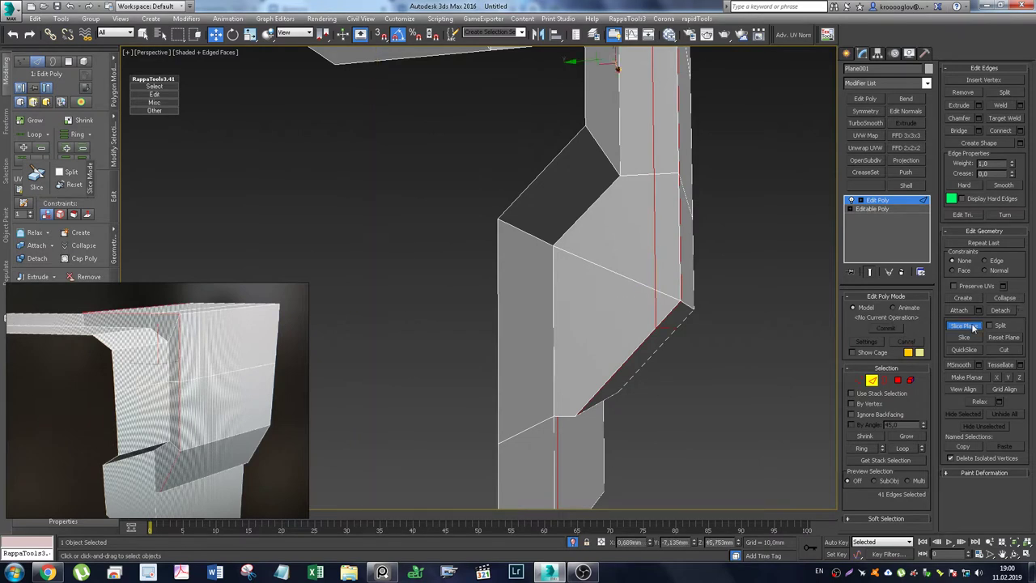
pyautogui.click(1003, 349)
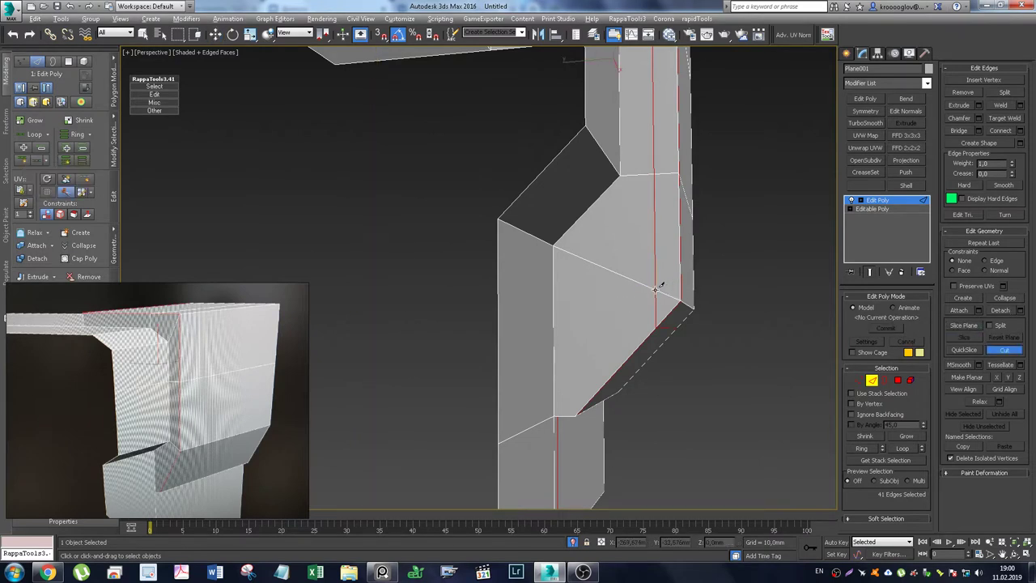
pyautogui.click(656, 289)
pyautogui.click(553, 414)
pyautogui.scroll(3, 659, 350)
pyautogui.scroll(4, 654, 300)
pyautogui.moveTo(634, 294)
pyautogui.keyDown('alt'); pyautogui.mouseDown(button='middle')
pyautogui.moveTo(626, 295)
pyautogui.moveTo(671, 311)
pyautogui.mouseUp(button='middle'); pyautogui.keyUp('alt')
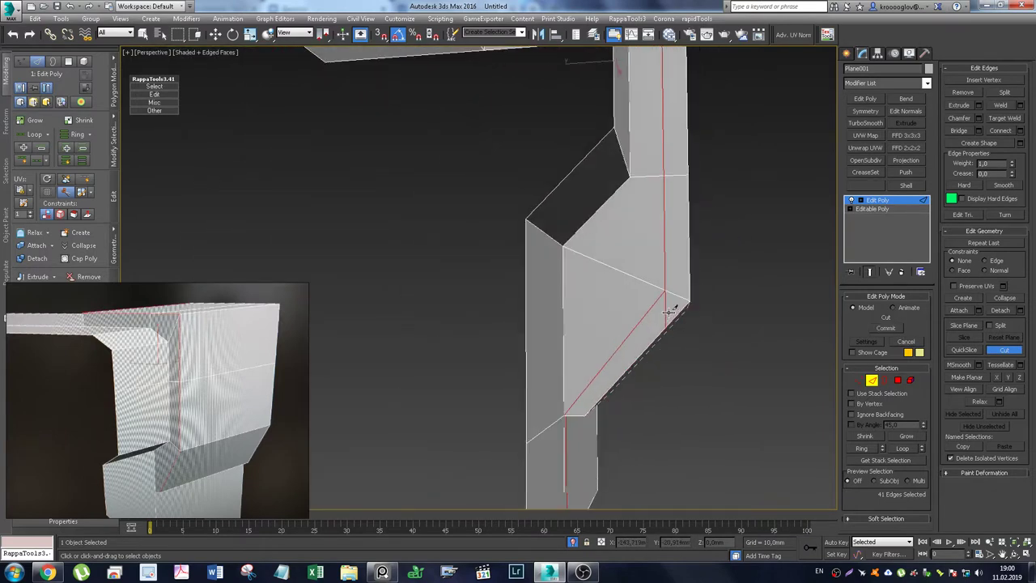
pyautogui.rightClick(722, 330)
# Step: Select a vertical edge loop and slide it right along the existing edges using edge constraints
pyautogui.press('w')
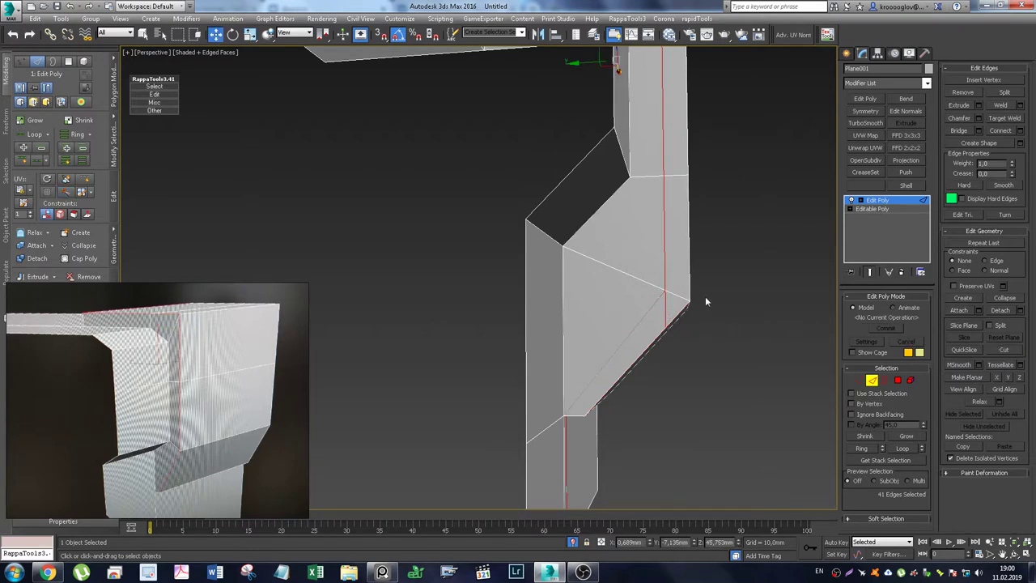
pyautogui.scroll(3, 705, 296)
pyautogui.moveTo(705, 296)
pyautogui.keyDown('alt'); pyautogui.mouseDown(button='middle')
pyautogui.moveTo(624, 289)
pyautogui.moveTo(618, 227)
pyautogui.moveTo(636, 404)
pyautogui.moveTo(631, 370)
pyautogui.moveTo(655, 323)
pyautogui.moveTo(638, 322)
pyautogui.mouseUp(button='middle'); pyautogui.keyUp('alt')
pyautogui.click(610, 192)
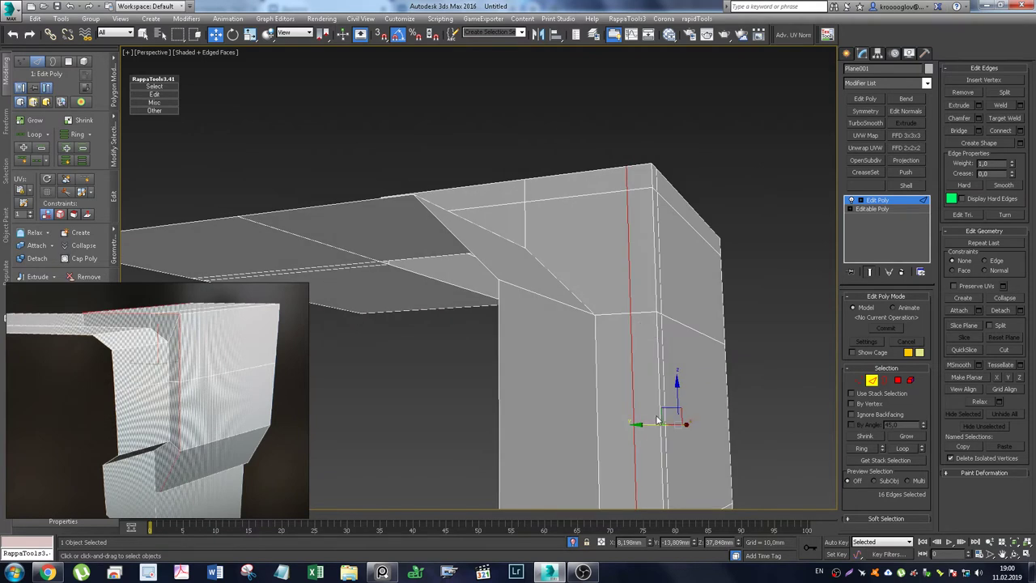
pyautogui.hotkey('shift', 'x')
pyautogui.moveTo(645, 426); pyautogui.dragTo(660, 430)
pyautogui.scroll(3, 663, 388)
pyautogui.moveTo(664, 388)
pyautogui.mouseDown(button='middle')
pyautogui.moveTo(692, 150)
pyautogui.moveTo(663, 296)
pyautogui.mouseUp(button='middle')
pyautogui.keyDown('alt'); pyautogui.click(664, 295); pyautogui.keyUp('alt')
# Step: Slide the vertical edge loop slightly back to the left
pyautogui.scroll(3, 669, 313)
pyautogui.scroll(-3, 669, 313)
pyautogui.scroll(-5, 570, 279)
pyautogui.moveTo(571, 279)
pyautogui.keyDown('alt'); pyautogui.mouseDown(button='middle')
pyautogui.moveTo(557, 295)
pyautogui.moveTo(536, 250)
pyautogui.mouseUp(button='middle'); pyautogui.keyUp('alt')
pyautogui.scroll(4, 536, 250)
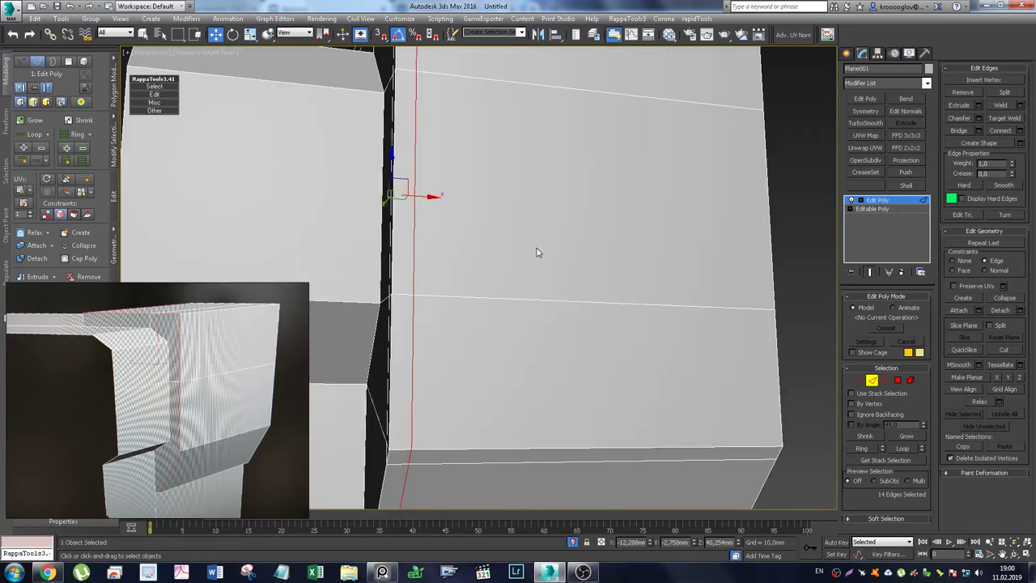
pyautogui.scroll(2, 536, 250)
pyautogui.scroll(1, 540, 256)
pyautogui.moveTo(505, 200); pyautogui.dragTo(500, 199)
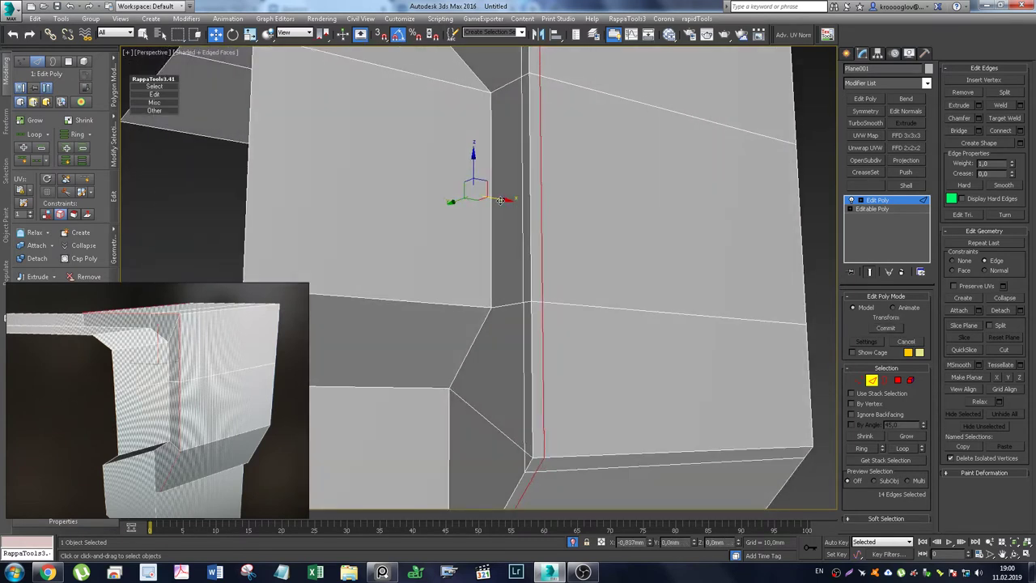
pyautogui.moveTo(500, 199)
pyautogui.keyDown('alt'); pyautogui.mouseDown(button='middle')
pyautogui.moveTo(607, 313)
pyautogui.moveTo(628, 313)
pyautogui.moveTo(647, 342)
pyautogui.moveTo(658, 211)
pyautogui.moveTo(699, 281)
pyautogui.mouseUp(button='middle'); pyautogui.keyUp('alt')
# Step: In the zoomed Left view, start a Cut at the slanted face's upper-right corner vertex
pyautogui.hotkey('alt', 'c')
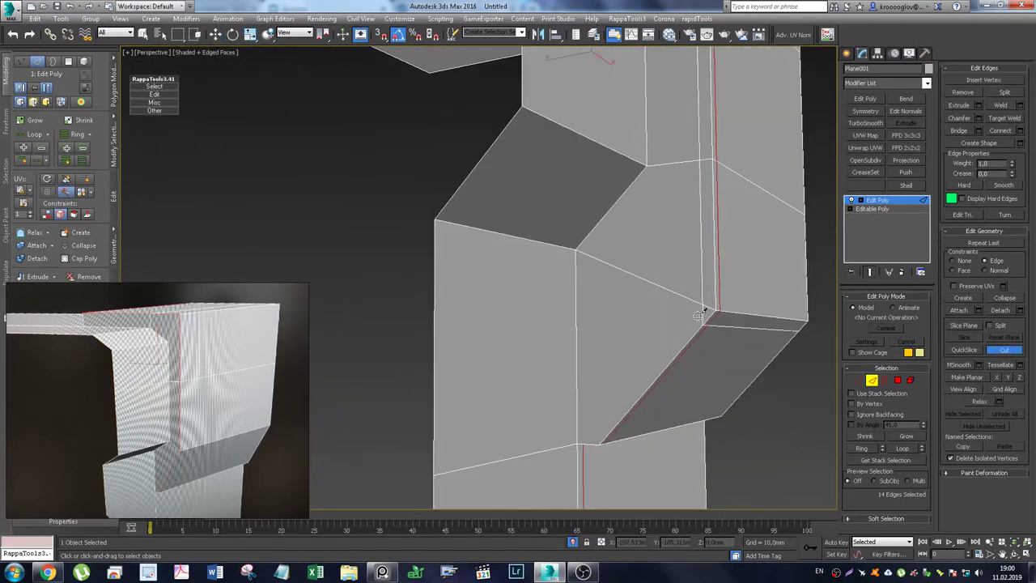
pyautogui.click(704, 305)
pyautogui.press('l')
pyautogui.scroll(2, 603, 348)
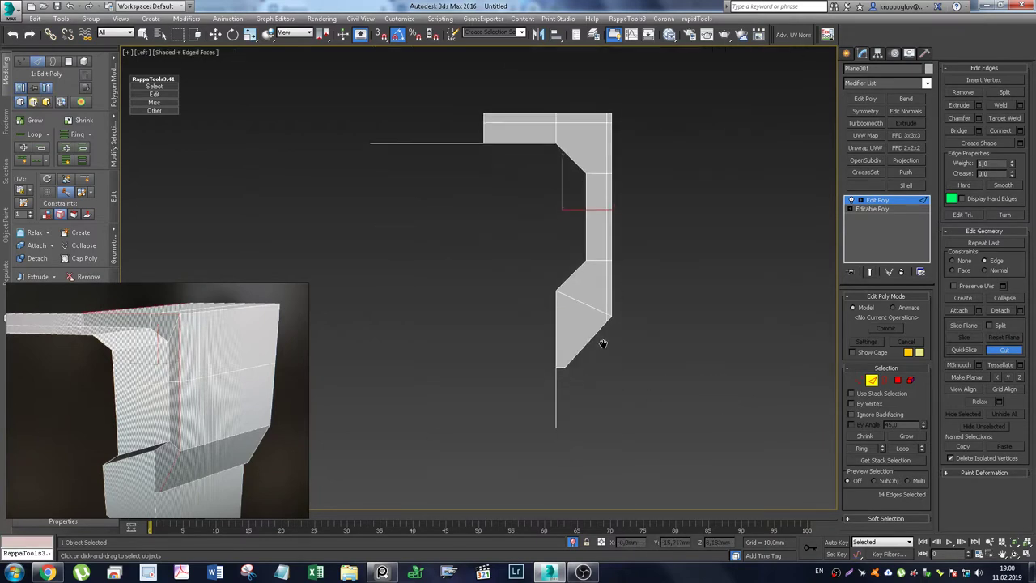
pyautogui.scroll(3, 611, 318)
pyautogui.scroll(2, 612, 318)
pyautogui.scroll(-3, 654, 279)
pyautogui.scroll(-2, 694, 234)
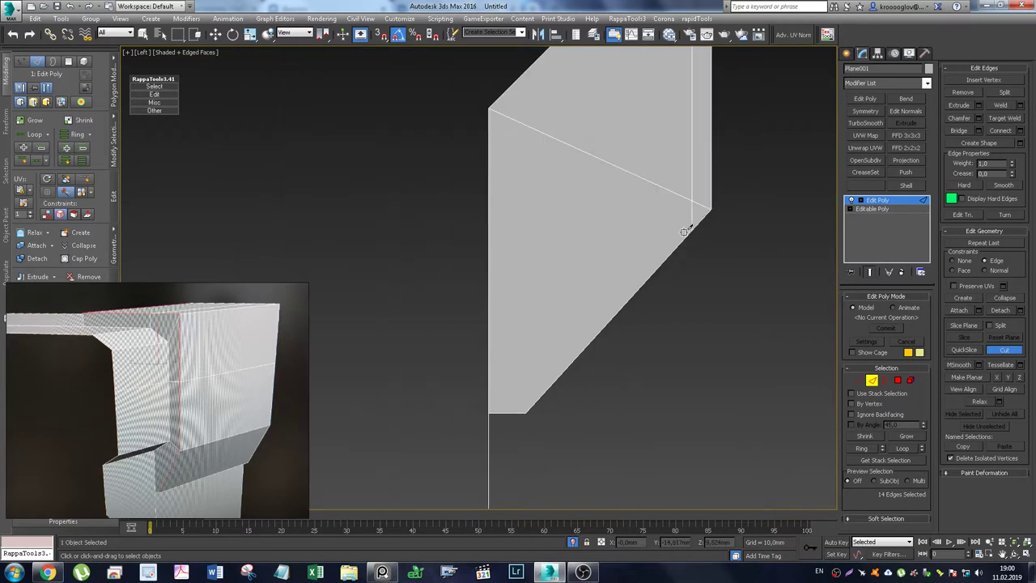
pyautogui.click(690, 200)
# Step: Finish the diagonal cut at the lower-left corner and orbit to the bevel corner
pyautogui.click(496, 411)
pyautogui.rightClick(570, 387)
pyautogui.moveTo(571, 386)
pyautogui.keyDown('alt'); pyautogui.mouseDown(button='middle')
pyautogui.moveTo(557, 296)
pyautogui.moveTo(545, 288)
pyautogui.mouseUp(button='middle'); pyautogui.keyUp('alt')
pyautogui.scroll(2, 266, 331)
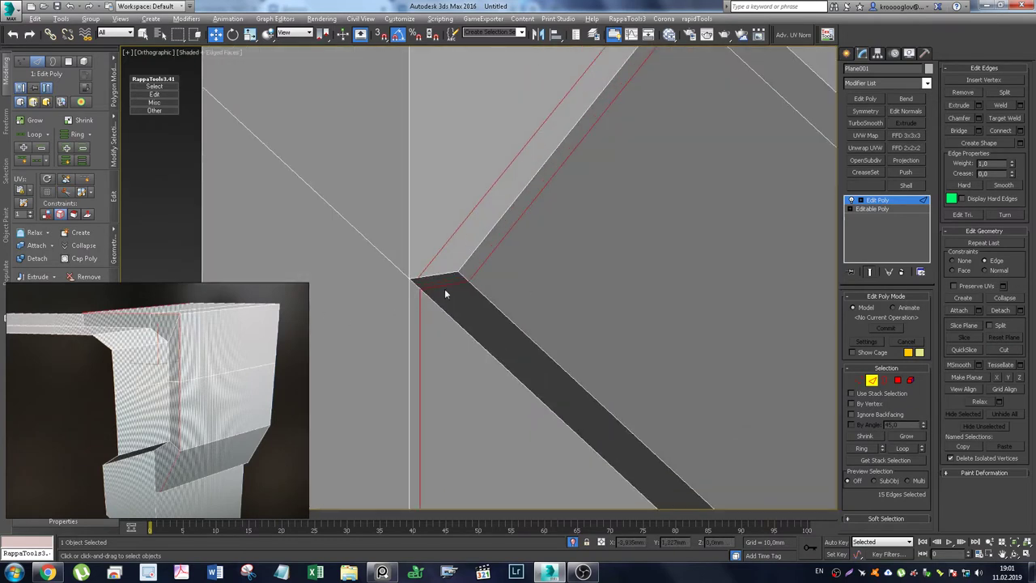
pyautogui.scroll(4, 446, 294)
pyautogui.hotkey('alt', 'c')
pyautogui.keyDown('alt'); pyautogui.moveTo(468, 307); pyautogui.dragTo(474, 283, button='middle'); pyautogui.keyUp('alt')
pyautogui.rightClick(474, 283)
pyautogui.moveTo(491, 204)
pyautogui.keyDown('alt'); pyautogui.mouseDown(button='middle')
pyautogui.moveTo(470, 212)
pyautogui.moveTo(451, 189)
pyautogui.mouseUp(button='middle'); pyautogui.keyUp('alt')
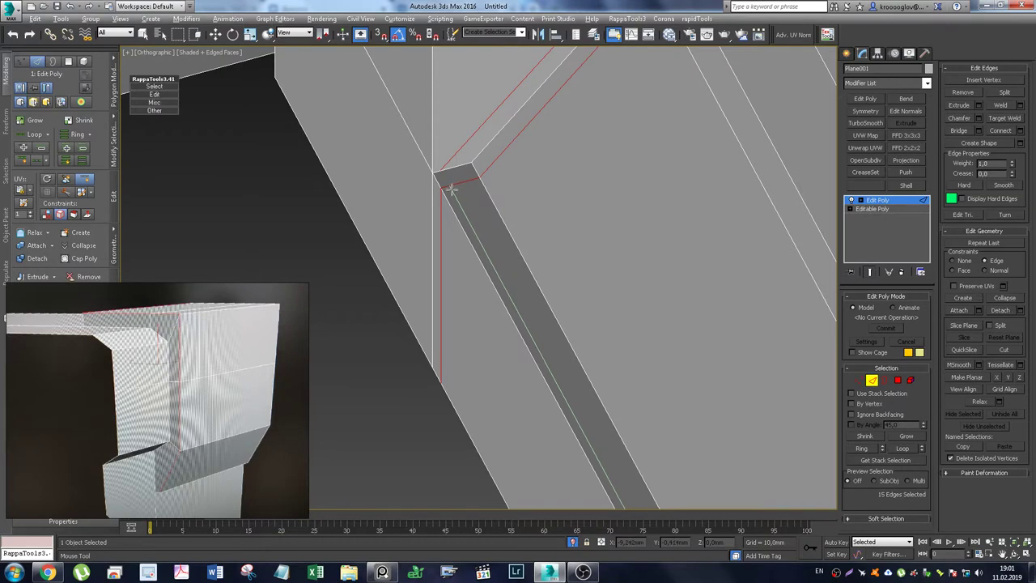
# Step: Cut a new edge across the narrow strip's top end from its corner vertex
pyautogui.click(451, 190)
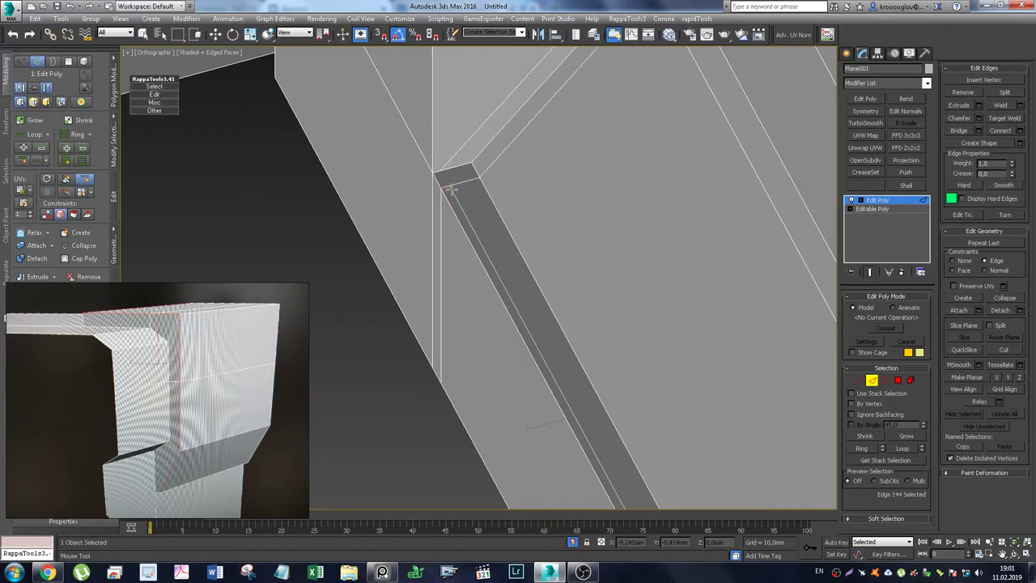
pyautogui.hotkey('alt', 'c')
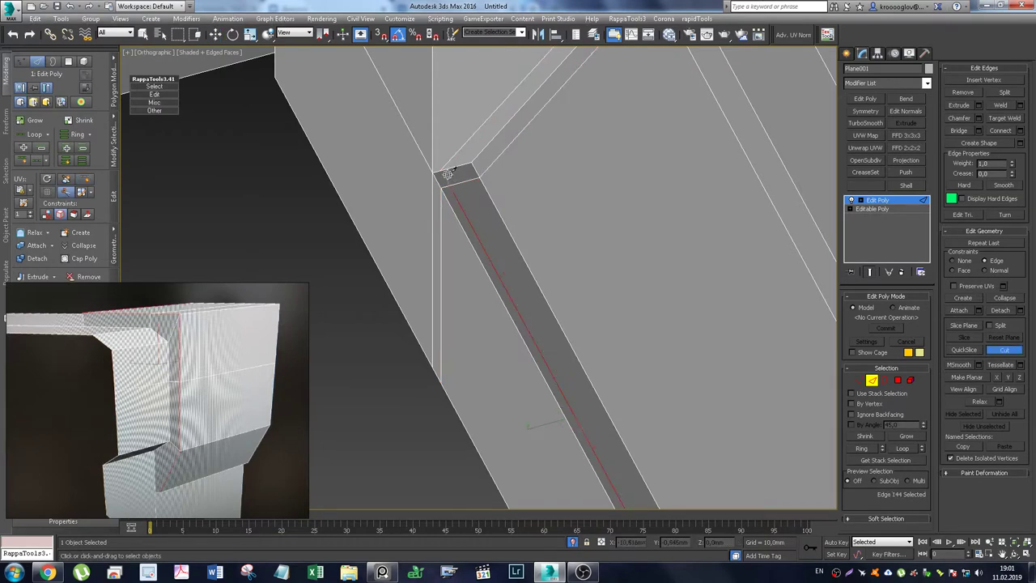
pyautogui.click(442, 172)
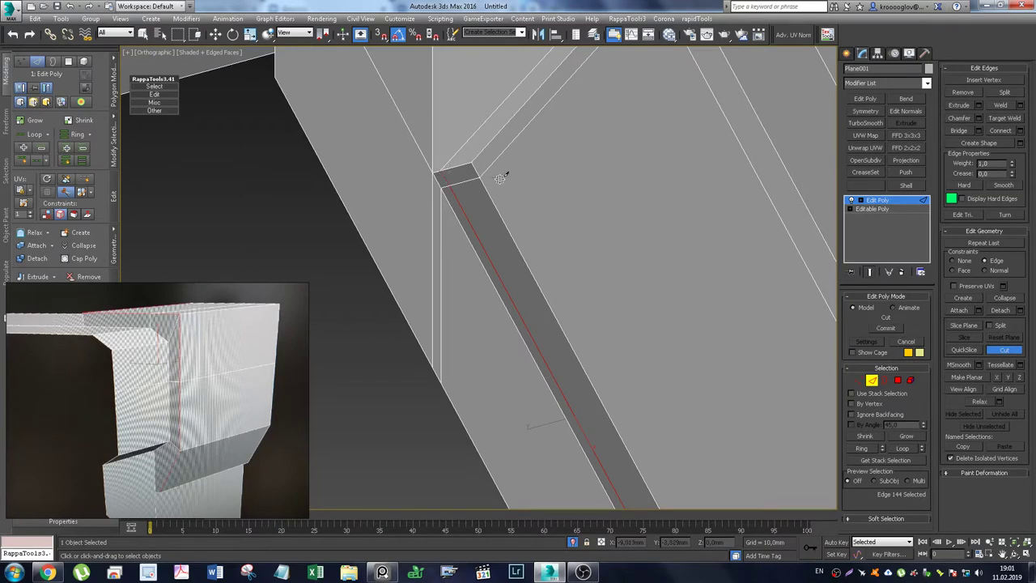
pyautogui.click(474, 165)
pyautogui.press('w')
pyautogui.moveTo(577, 195)
pyautogui.keyDown('alt'); pyautogui.mouseDown(button='middle')
pyautogui.moveTo(547, 186)
pyautogui.moveTo(583, 180)
pyautogui.moveTo(602, 328)
pyautogui.mouseUp(button='middle'); pyautogui.keyUp('alt')
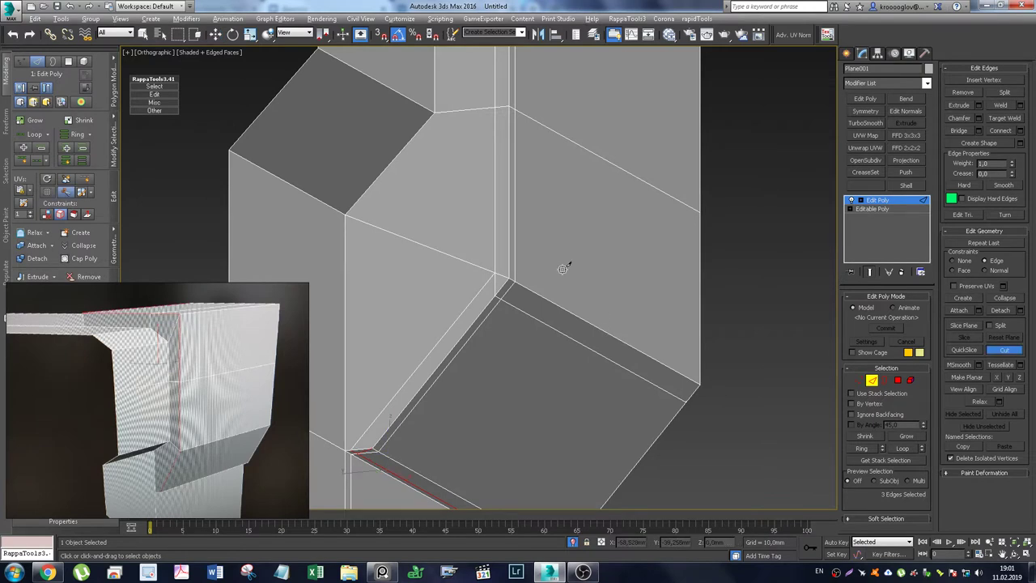
# Step: Frame the bent model and select the edge loop running across the bracket
pyautogui.hotkey('alt', 'c')
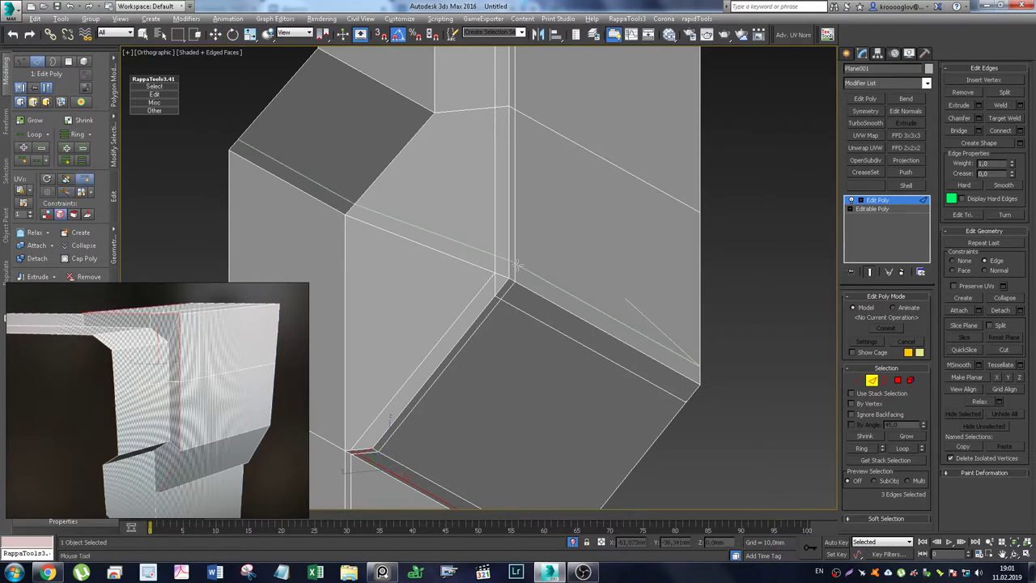
pyautogui.scroll(3, 532, 289)
pyautogui.moveTo(434, 157); pyautogui.dragTo(511, 402, button='middle')
pyautogui.moveTo(449, 327)
pyautogui.keyDown('alt'); pyautogui.mouseDown(button='middle')
pyautogui.moveTo(430, 214)
pyautogui.moveTo(556, 225)
pyautogui.mouseUp(button='middle'); pyautogui.keyUp('alt')
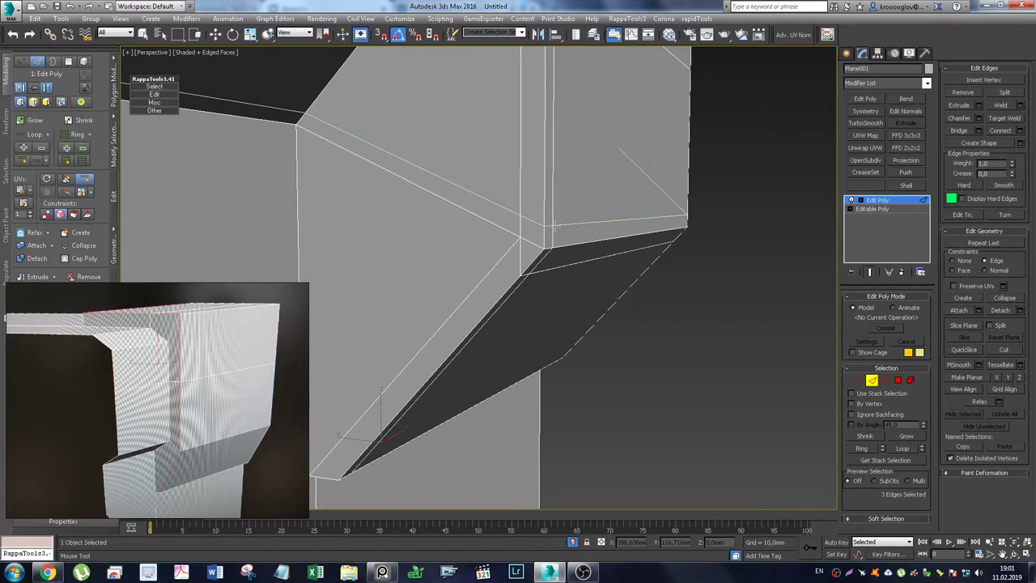
pyautogui.doubleClick(554, 226)
pyautogui.press('w')
pyautogui.keyDown('alt'); pyautogui.moveTo(581, 212); pyautogui.dragTo(486, 174, button='middle'); pyautogui.keyUp('alt')
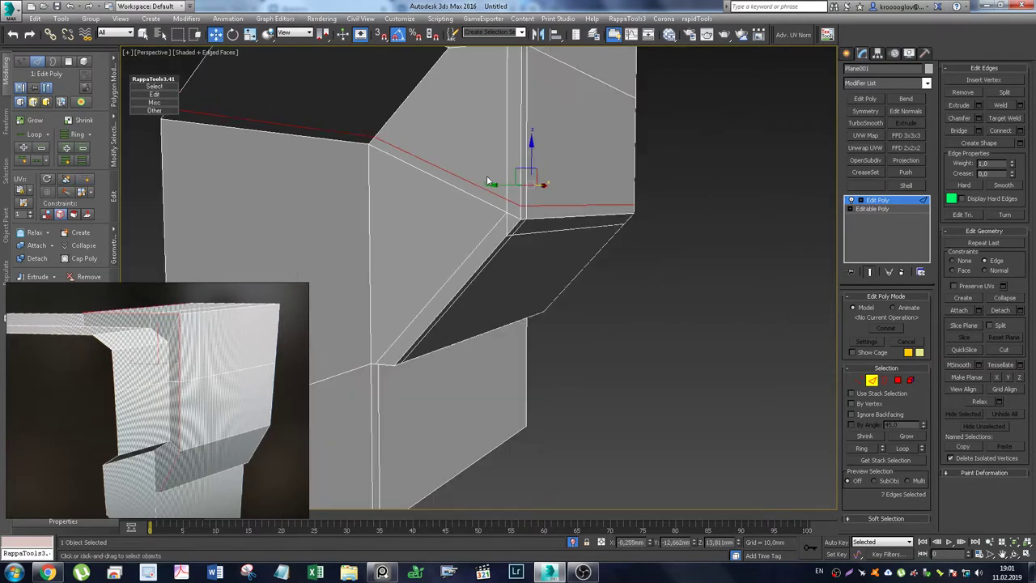
# Step: Try selecting edges at the bevel corner, clearing the selection between attempts
pyautogui.click(338, 132)
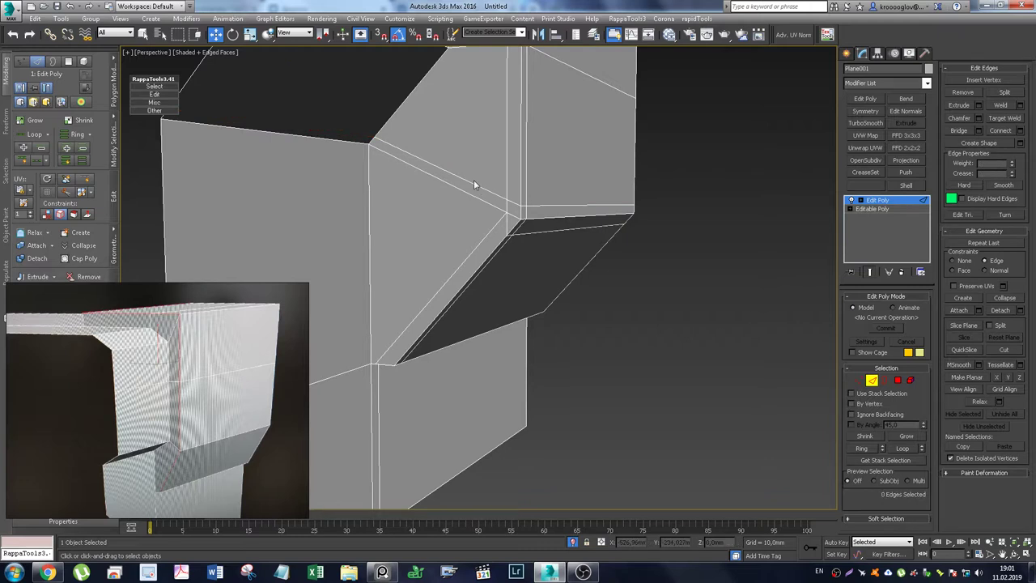
pyautogui.click(470, 187)
pyautogui.doubleClick(540, 206)
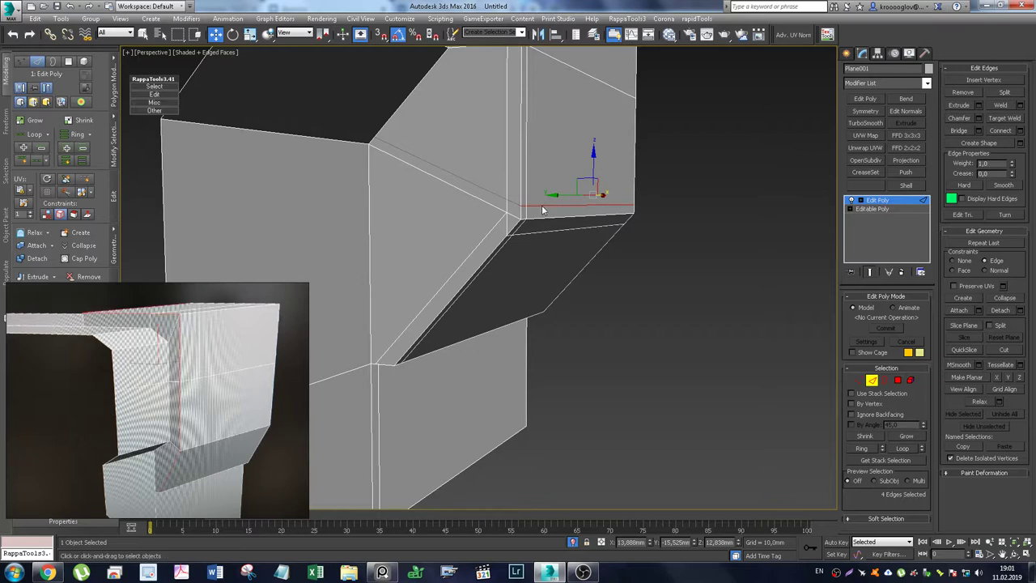
pyautogui.scroll(5, 604, 210)
pyautogui.keyDown('alt'); pyautogui.moveTo(603, 211); pyautogui.dragTo(483, 203, button='middle'); pyautogui.keyUp('alt')
pyautogui.click(639, 123)
pyautogui.click(626, 140)
pyautogui.click(617, 149)
pyautogui.click(624, 199)
pyautogui.moveTo(553, 208)
pyautogui.keyDown('alt'); pyautogui.mouseDown(button='middle')
pyautogui.moveTo(488, 208)
pyautogui.moveTo(571, 209)
pyautogui.moveTo(486, 207)
pyautogui.moveTo(594, 212)
pyautogui.mouseUp(button='middle'); pyautogui.keyUp('alt')
# Step: Snap the bevel's upper-rim edge onto the neighbouring corner vertex with vertex snapping
pyautogui.click(542, 202)
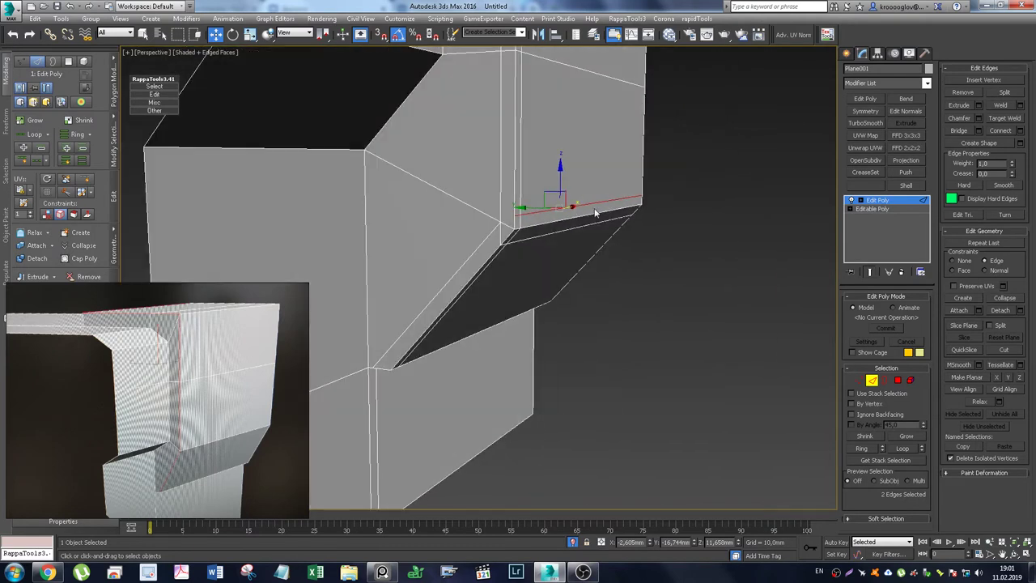
pyautogui.press('s')
pyautogui.moveTo(573, 201); pyautogui.dragTo(492, 219)
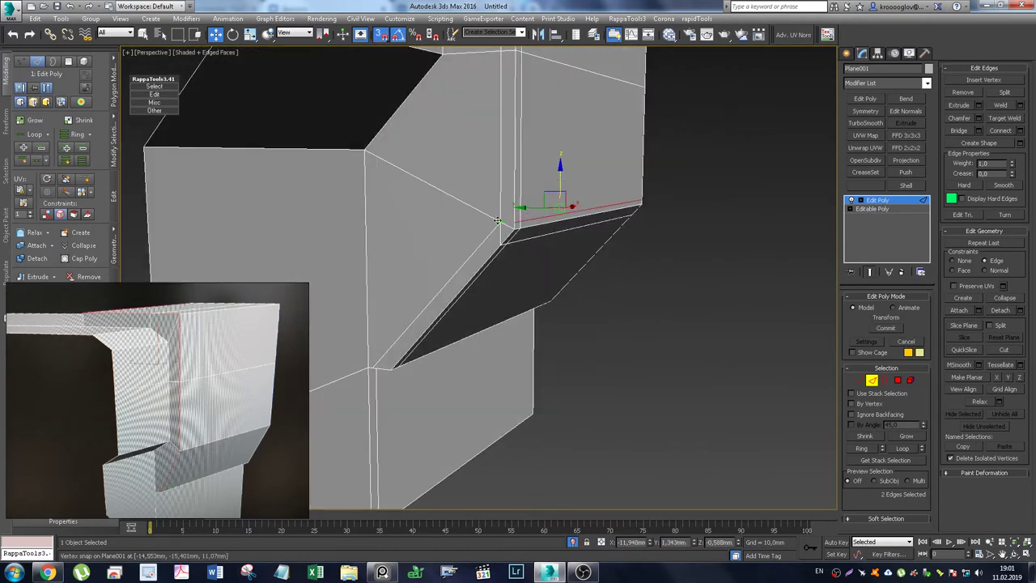
pyautogui.keyDown('alt'); pyautogui.moveTo(498, 220); pyautogui.dragTo(529, 220, button='middle'); pyautogui.keyUp('alt')
# Step: Cut a new edge from the corner vertex and select the horizontal edge loop near the top
pyautogui.hotkey('alt', 'c')
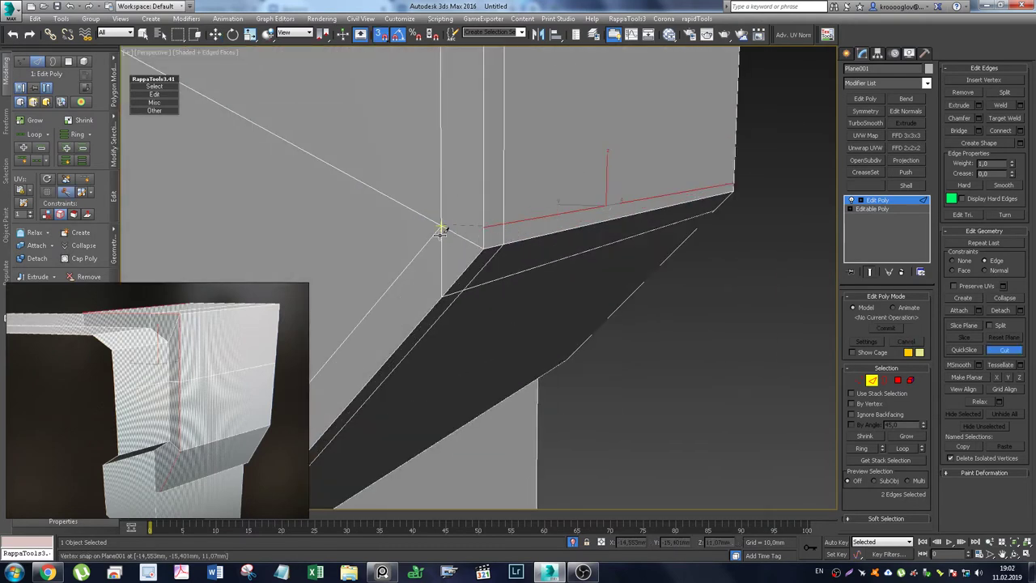
pyautogui.click(441, 225)
pyautogui.moveTo(532, 150)
pyautogui.keyDown('alt'); pyautogui.mouseDown(button='middle')
pyautogui.moveTo(548, 135)
pyautogui.moveTo(535, 253)
pyautogui.moveTo(539, 287)
pyautogui.moveTo(550, 141)
pyautogui.moveTo(550, 411)
pyautogui.moveTo(554, 254)
pyautogui.mouseUp(button='middle'); pyautogui.keyUp('alt')
pyautogui.rightClick(554, 254)
pyautogui.keyDown('alt'); pyautogui.moveTo(547, 176); pyautogui.dragTo(522, 163, button='middle'); pyautogui.keyUp('alt')
pyautogui.doubleClick(516, 220)
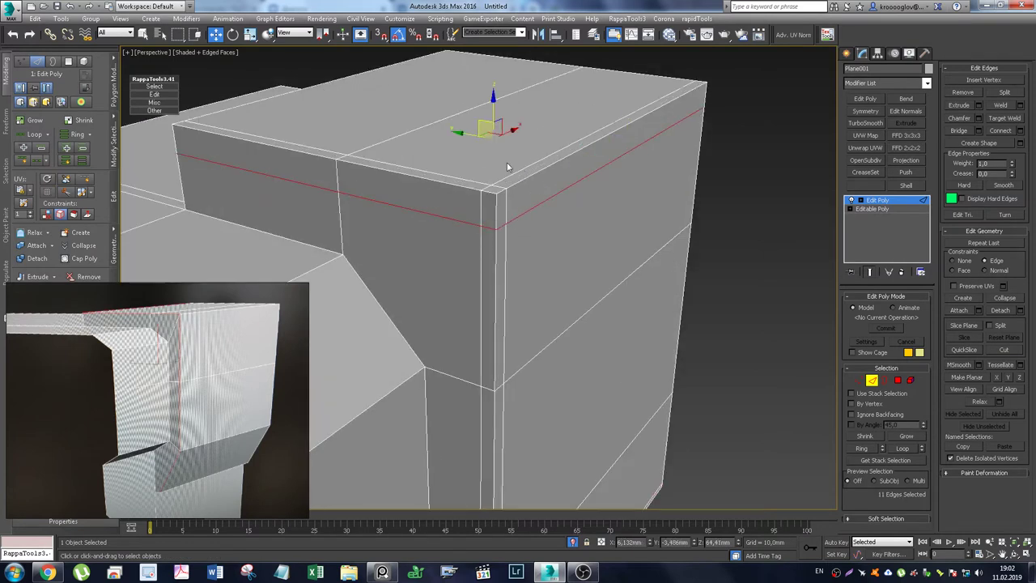
# Step: Move the top edge loop up toward the rim and cut new edges at the box corner
pyautogui.moveTo(492, 103); pyautogui.dragTo(491, 87)
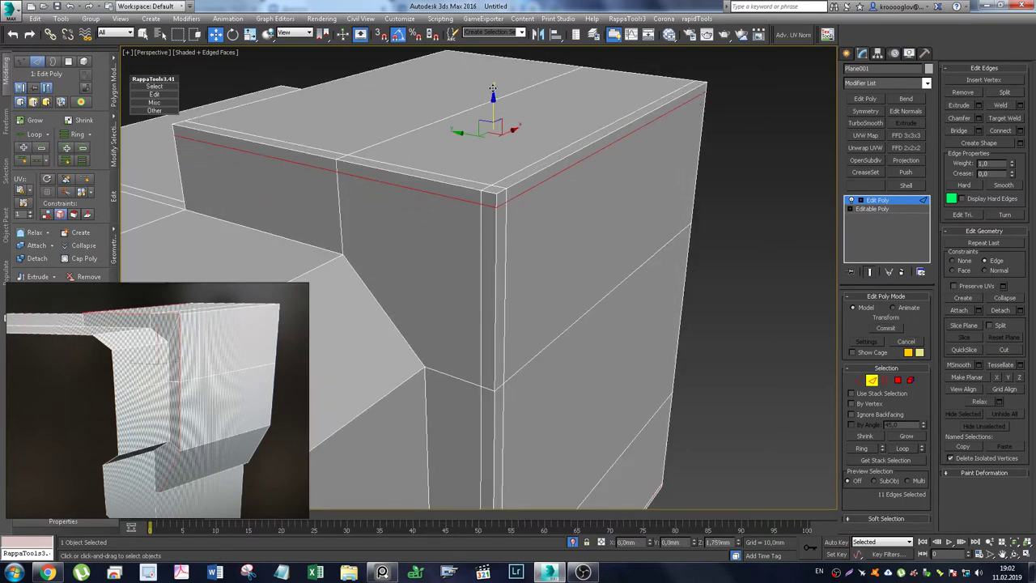
pyautogui.hotkey('alt', 'c')
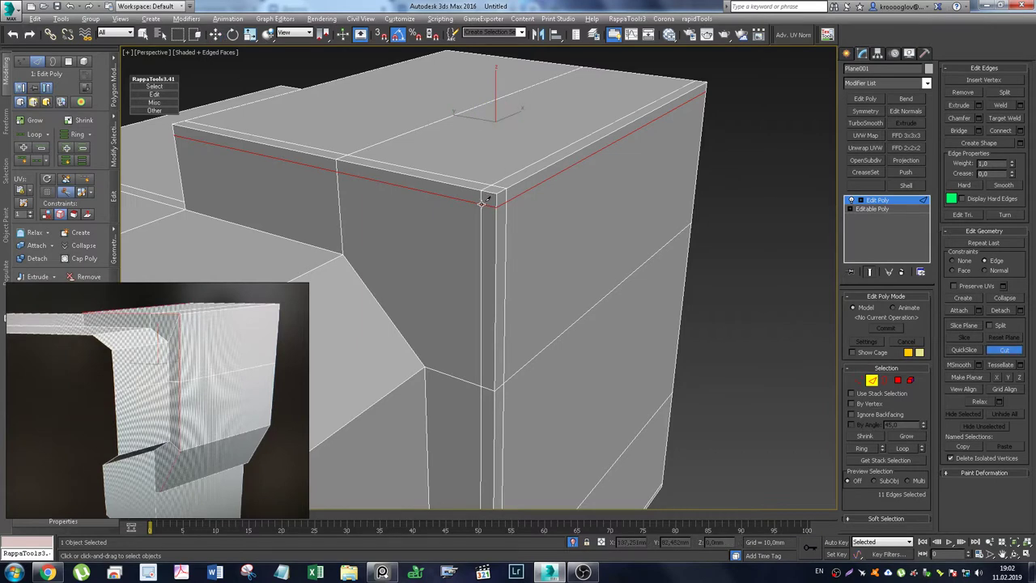
pyautogui.click(496, 193)
pyautogui.scroll(3, 512, 157)
pyautogui.press('w')
pyautogui.scroll(-3, 370, 190)
pyautogui.moveTo(317, 171)
pyautogui.mouseDown(button='middle')
pyautogui.moveTo(433, 182)
pyautogui.moveTo(513, 173)
pyautogui.mouseUp(button='middle')
pyautogui.hotkey('alt', 'c')
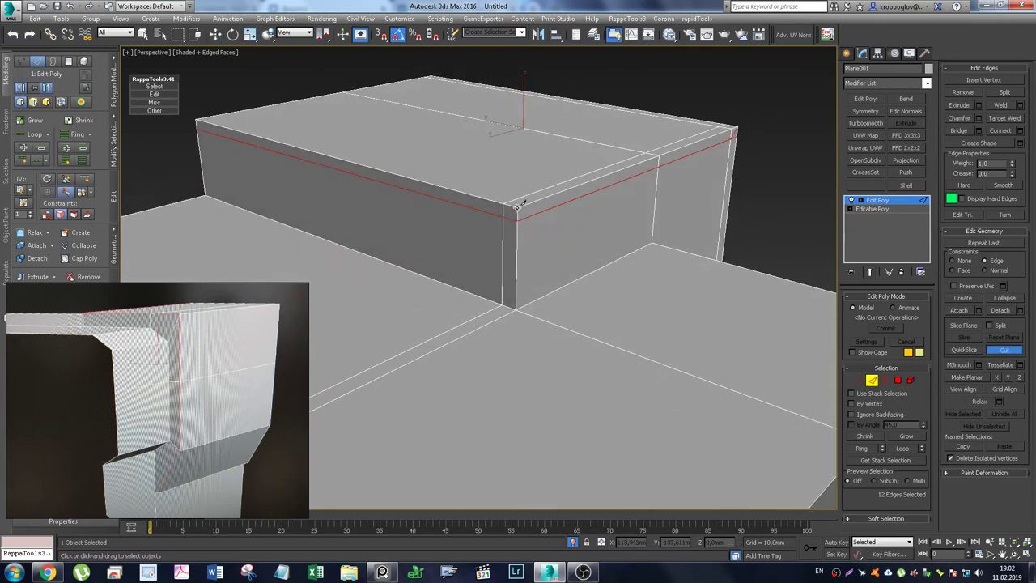
pyautogui.click(503, 216)
pyautogui.rightClick(554, 218)
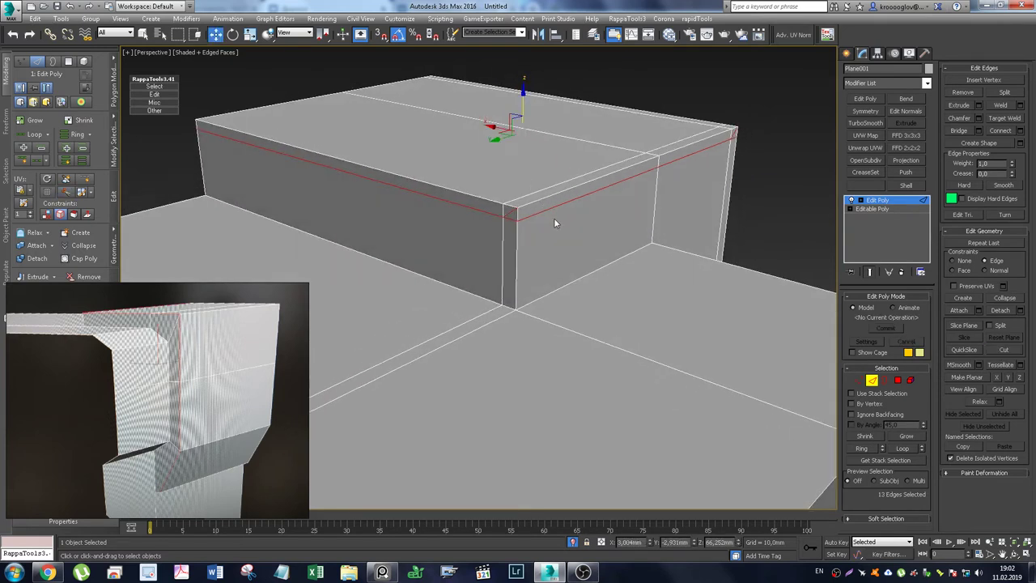
pyautogui.click(525, 229)
# Step: Select the top edge segments and the vertical edge at the box corner
pyautogui.click(511, 210)
pyautogui.keyDown('ctrl'); pyautogui.click(542, 198); pyautogui.keyUp('ctrl')
pyautogui.keyDown('alt'); pyautogui.moveTo(542, 198); pyautogui.dragTo(615, 194, button='middle'); pyautogui.keyUp('alt')
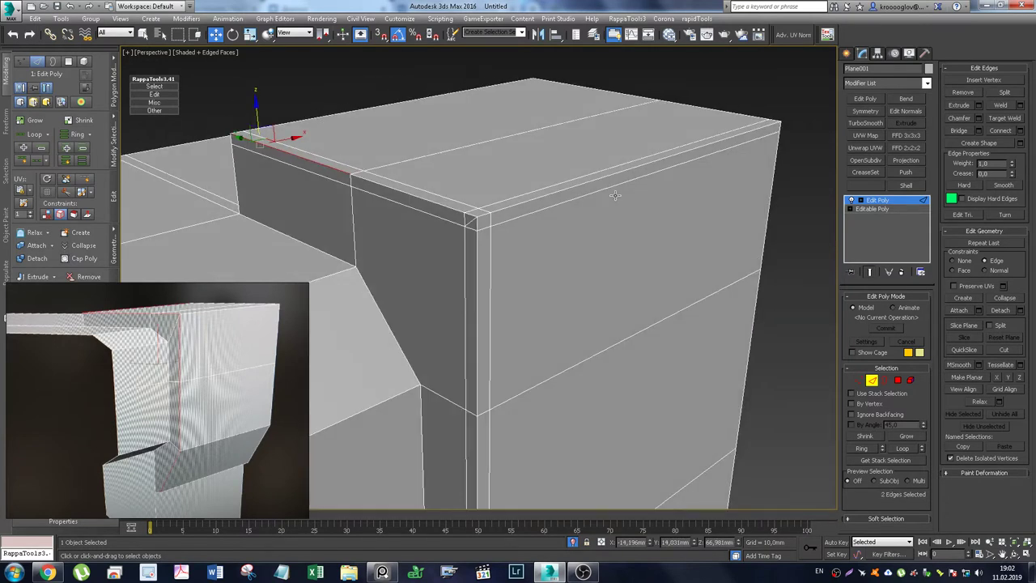
pyautogui.keyDown('ctrl'); pyautogui.click(445, 206); pyautogui.keyUp('ctrl')
pyautogui.keyDown('ctrl'); pyautogui.click(471, 215); pyautogui.keyUp('ctrl')
pyautogui.keyDown('ctrl'); pyautogui.click(475, 222); pyautogui.keyUp('ctrl')
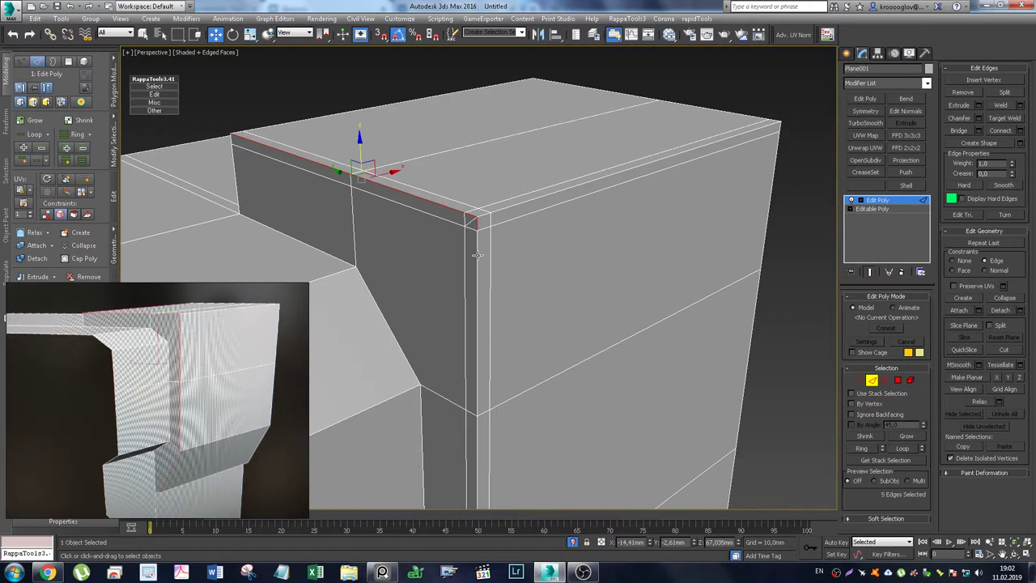
pyautogui.keyDown('ctrl'); pyautogui.click(478, 255); pyautogui.keyUp('ctrl')
# Step: Add the vertical edges below the corner and the middle diagonal edge to the selection
pyautogui.keyDown('alt'); pyautogui.moveTo(478, 255); pyautogui.dragTo(487, 78, button='middle'); pyautogui.keyUp('alt')
pyautogui.keyDown('ctrl'); pyautogui.click(476, 199); pyautogui.keyUp('ctrl')
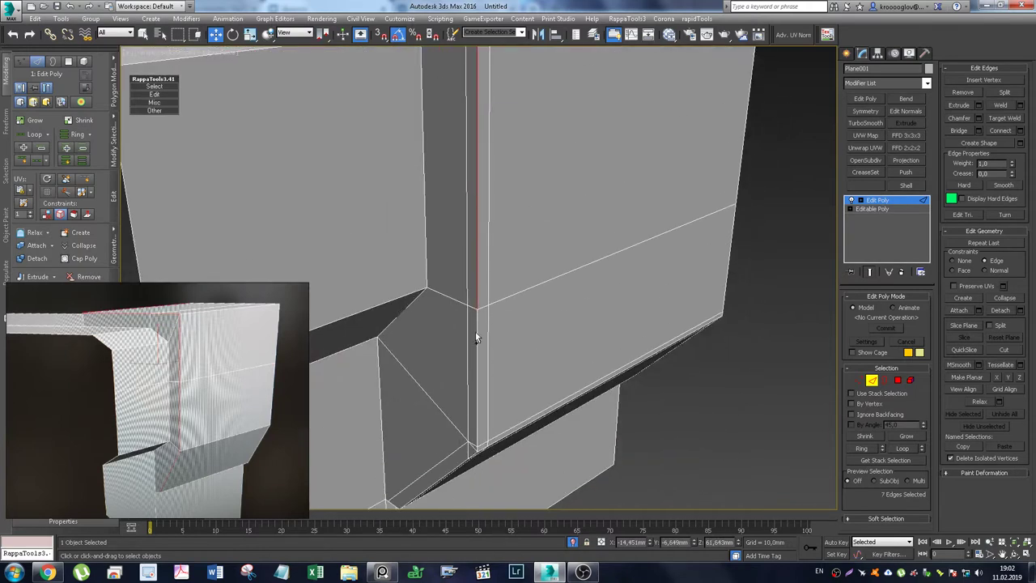
pyautogui.keyDown('ctrl'); pyautogui.click(475, 333); pyautogui.keyUp('ctrl')
pyautogui.moveTo(475, 333)
pyautogui.keyDown('alt'); pyautogui.mouseDown(button='middle')
pyautogui.moveTo(488, 330)
pyautogui.moveTo(488, 313)
pyautogui.mouseUp(button='middle'); pyautogui.keyUp('alt')
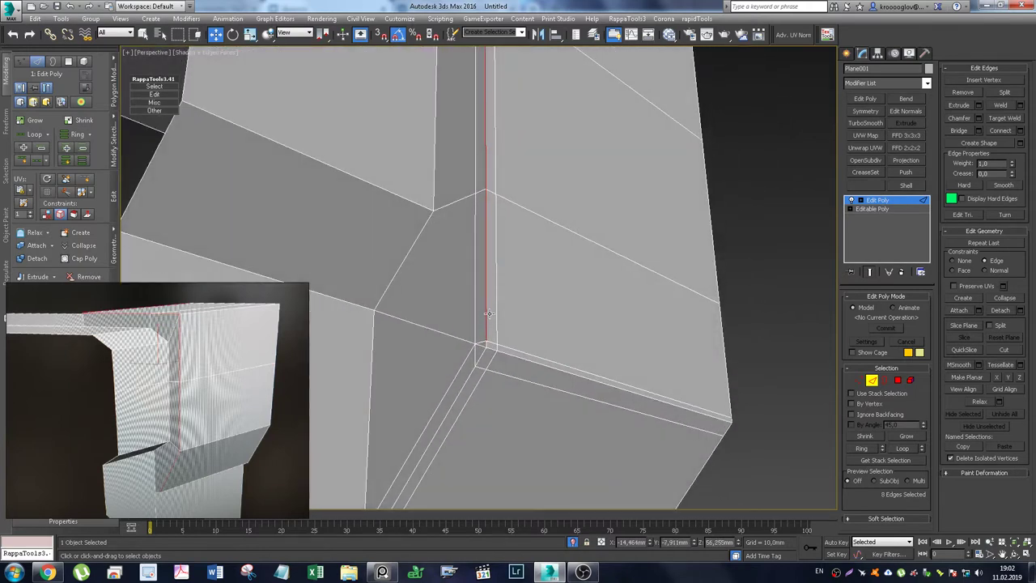
pyautogui.scroll(2, 488, 345)
pyautogui.keyDown('ctrl'); pyautogui.click(477, 358); pyautogui.keyUp('ctrl')
pyautogui.keyDown('alt'); pyautogui.moveTo(478, 358); pyautogui.dragTo(553, 232, button='middle'); pyautogui.keyUp('alt')
pyautogui.keyDown('ctrl'); pyautogui.click(490, 279); pyautogui.keyUp('ctrl')
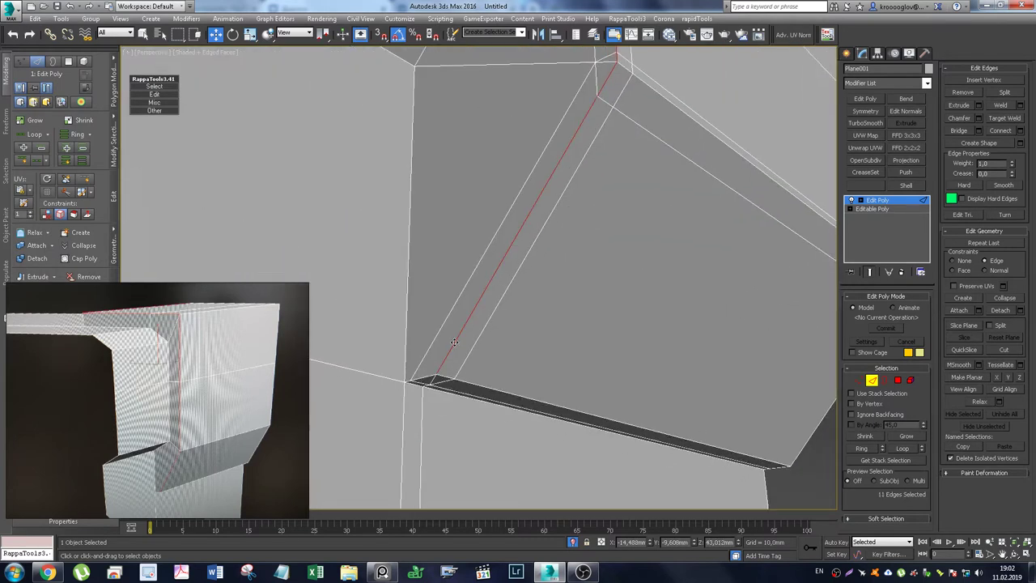
# Step: Chamfer the selected edges into narrow grooves and deselect them
pyautogui.hotkey('ctrl', 'shift', 'c')
pyautogui.click(600, 363)
pyautogui.keyDown('alt'); pyautogui.moveTo(483, 231); pyautogui.dragTo(527, 183, button='middle'); pyautogui.keyUp('alt')
pyautogui.scroll(3, 526, 183)
pyautogui.scroll(3, 518, 224)
# Step: Turn off Edged Faces with F4 and orbit around to inspect the chamfered bevels
pyautogui.moveTo(518, 225); pyautogui.dragTo(553, 402, button='middle')
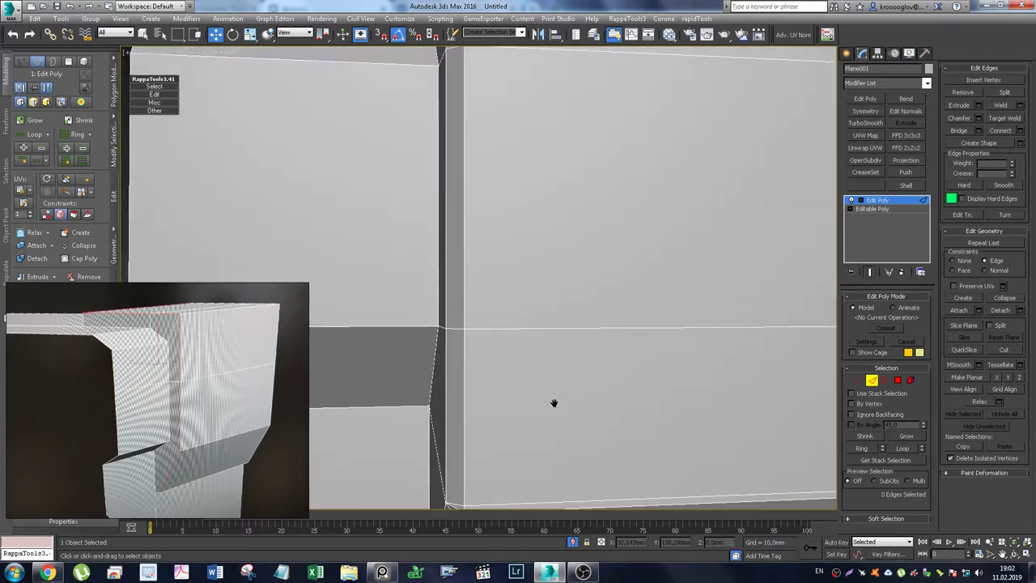
pyautogui.scroll(-3, 553, 402)
pyautogui.moveTo(543, 240)
pyautogui.mouseDown(button='middle')
pyautogui.moveTo(550, 358)
pyautogui.moveTo(557, 220)
pyautogui.moveTo(605, 213)
pyautogui.moveTo(559, 228)
pyautogui.moveTo(662, 224)
pyautogui.moveTo(682, 235)
pyautogui.moveTo(645, 249)
pyautogui.moveTo(609, 229)
pyautogui.moveTo(654, 178)
pyautogui.moveTo(642, 190)
pyautogui.moveTo(663, 283)
pyautogui.moveTo(602, 174)
pyautogui.moveTo(612, 161)
pyautogui.moveTo(613, 202)
pyautogui.mouseUp(button='middle')
pyautogui.press('F4')
pyautogui.scroll(5, 603, 275)
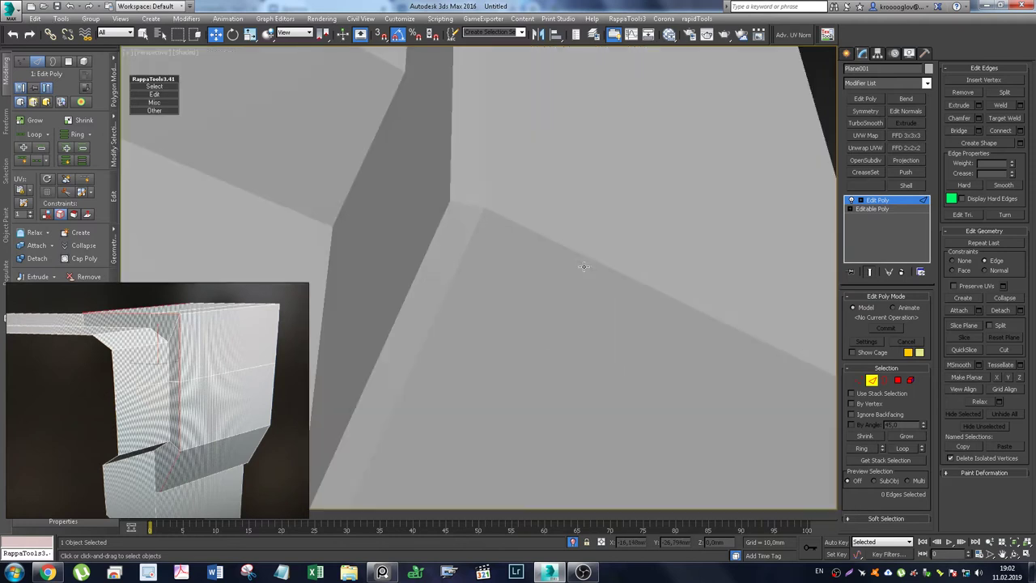
pyautogui.scroll(2, 585, 267)
pyautogui.scroll(-2, 599, 267)
pyautogui.scroll(-4, 604, 264)
pyautogui.moveTo(604, 264)
pyautogui.keyDown('alt'); pyautogui.mouseDown(button='middle')
pyautogui.moveTo(642, 266)
pyautogui.moveTo(607, 348)
pyautogui.moveTo(603, 375)
pyautogui.moveTo(619, 378)
pyautogui.mouseUp(button='middle'); pyautogui.keyUp('alt')
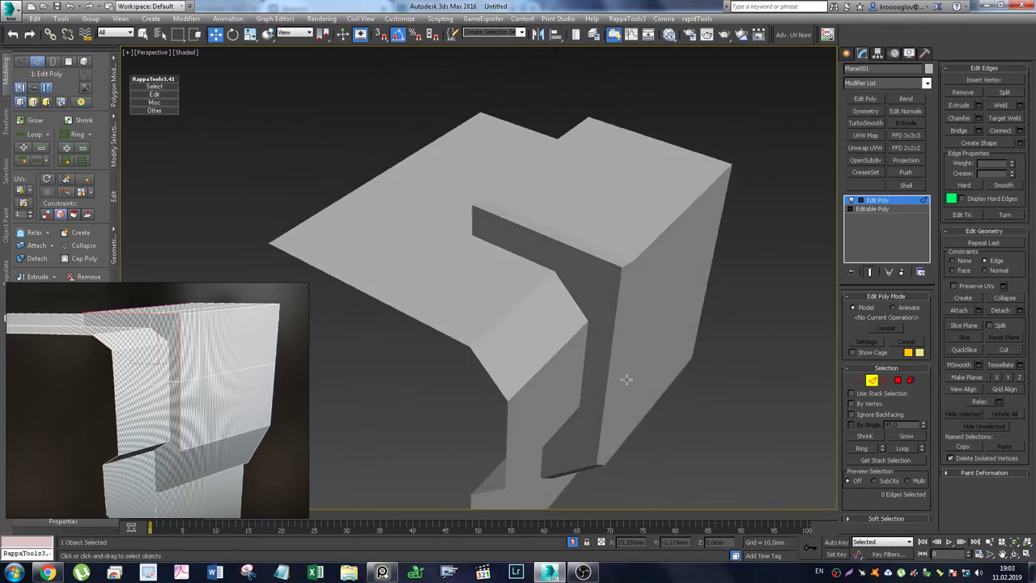
pyautogui.scroll(5, 626, 284)
pyautogui.scroll(-2, 624, 266)
pyautogui.keyDown('alt'); pyautogui.moveTo(623, 270); pyautogui.dragTo(621, 187, button='middle'); pyautogui.keyUp('alt')
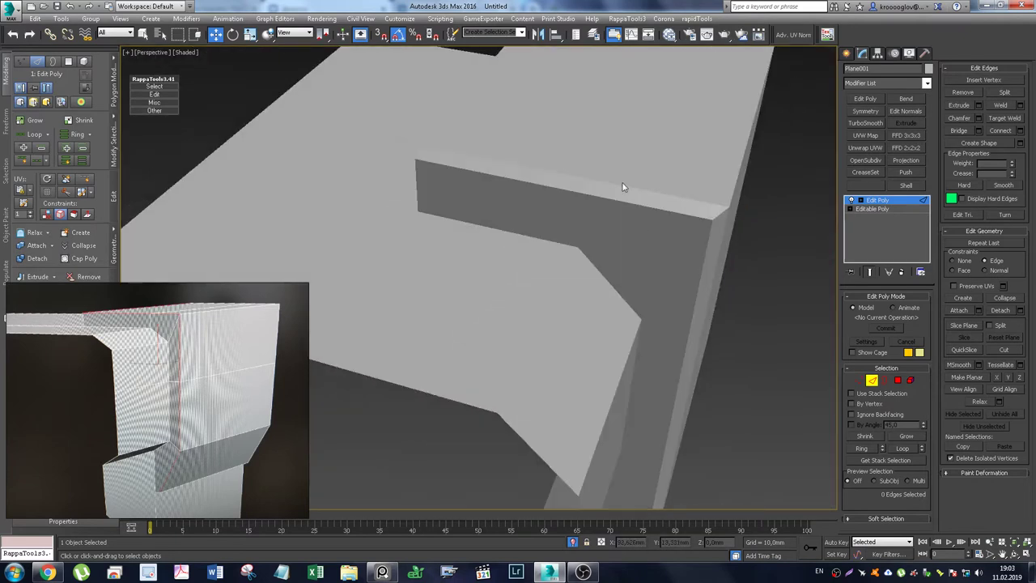
# Step: Set the bracket's object colour to a near-black custom colour
pyautogui.click(928, 70)
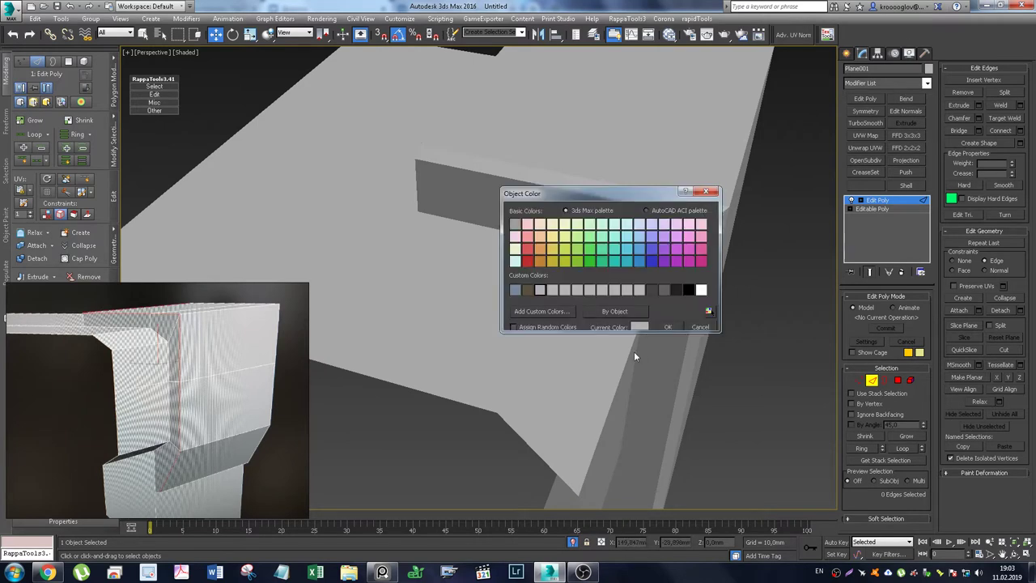
pyautogui.click(676, 291)
pyautogui.click(667, 326)
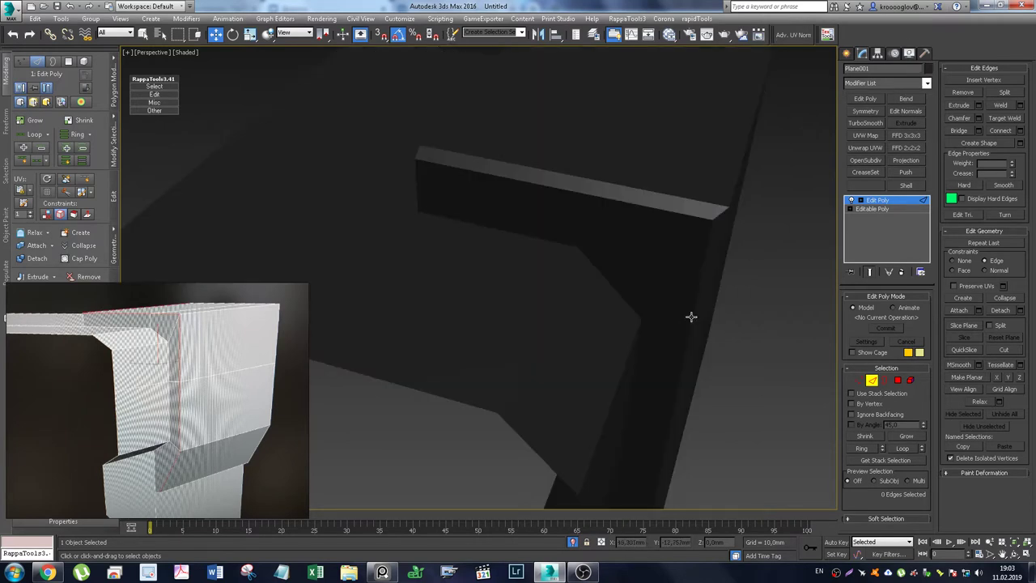
pyautogui.moveTo(660, 284)
pyautogui.keyDown('alt'); pyautogui.mouseDown(button='middle')
pyautogui.moveTo(652, 238)
pyautogui.moveTo(682, 238)
pyautogui.moveTo(625, 236)
pyautogui.moveTo(606, 192)
pyautogui.moveTo(612, 159)
pyautogui.moveTo(579, 182)
pyautogui.mouseUp(button='middle'); pyautogui.keyUp('alt')
# Step: Turn Edged Faces back on and select the edges along the top corner
pyautogui.press('F4')
pyautogui.moveTo(512, 232)
pyautogui.keyDown('alt'); pyautogui.mouseDown(button='middle')
pyautogui.moveTo(490, 232)
pyautogui.moveTo(545, 243)
pyautogui.moveTo(538, 248)
pyautogui.mouseUp(button='middle'); pyautogui.keyUp('alt')
pyautogui.doubleClick(653, 347)
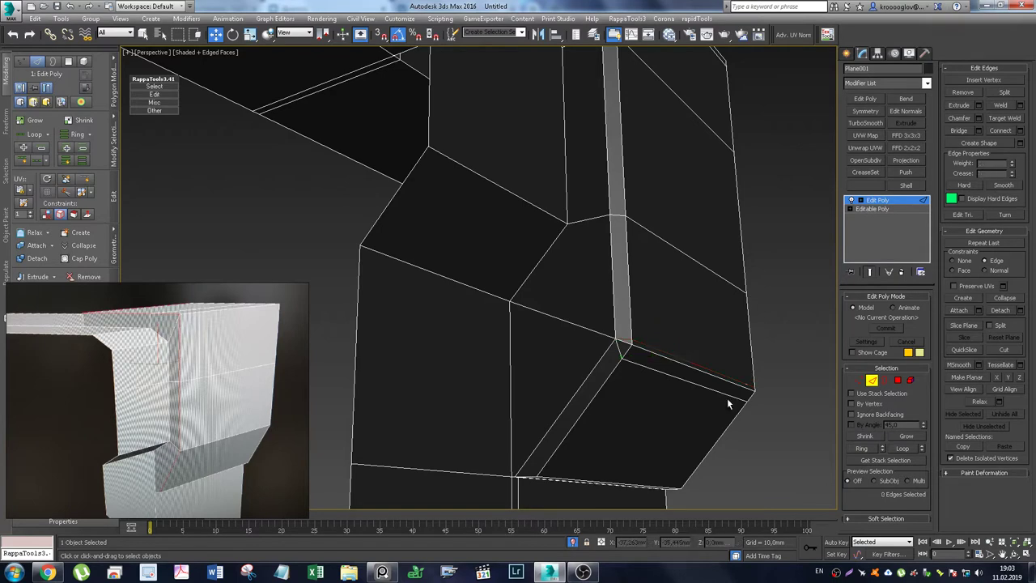
# Step: Try edge-loop and single-edge selections along the lower corner and chamfer strip, then clear them
pyautogui.doubleClick(650, 367)
pyautogui.click(660, 371)
pyautogui.moveTo(684, 193)
pyautogui.keyDown('alt'); pyautogui.mouseDown(button='middle')
pyautogui.moveTo(647, 299)
pyautogui.moveTo(648, 283)
pyautogui.mouseUp(button='middle'); pyautogui.keyUp('alt')
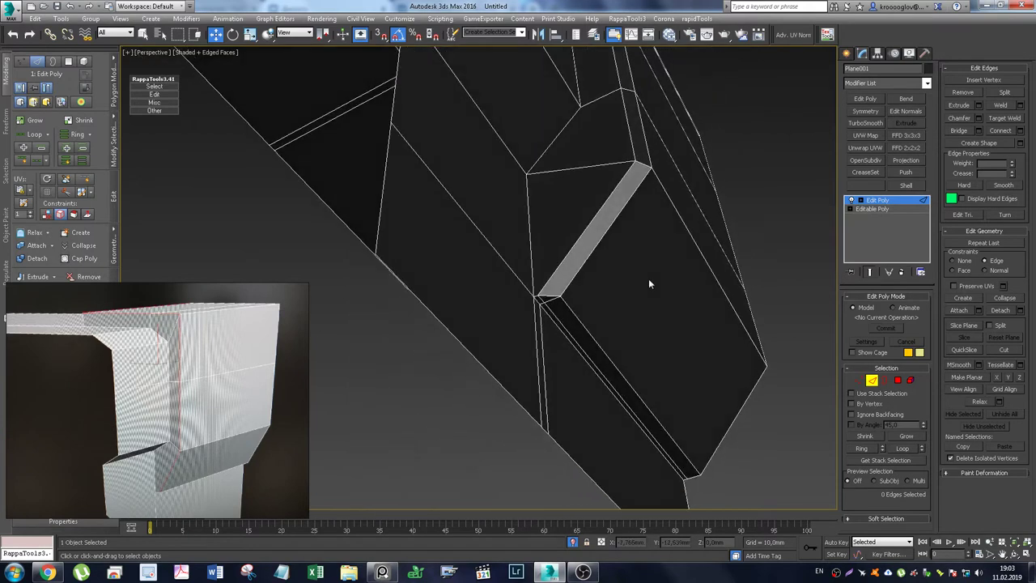
pyautogui.doubleClick(542, 332)
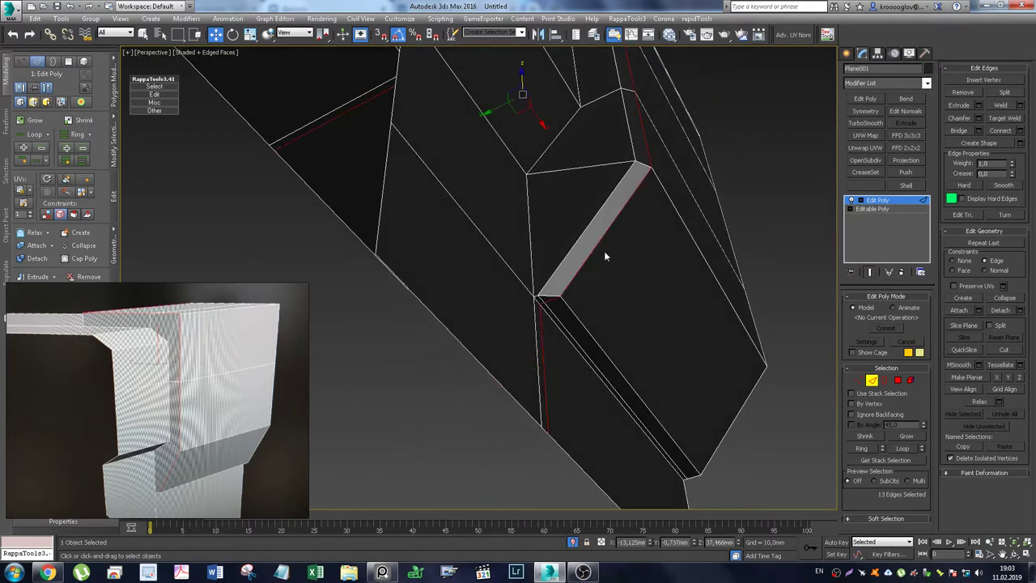
pyautogui.keyDown('alt'); pyautogui.moveTo(614, 299); pyautogui.dragTo(530, 293, button='middle'); pyautogui.keyUp('alt')
pyautogui.click(431, 269)
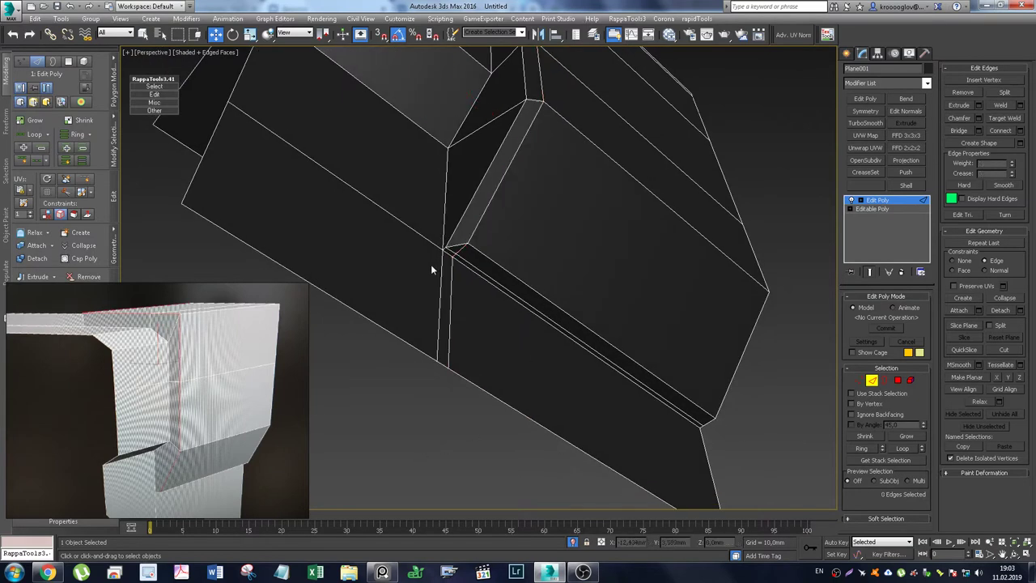
pyautogui.click(449, 275)
pyautogui.scroll(3, 452, 244)
pyautogui.keyDown('ctrl'); pyautogui.click(461, 301); pyautogui.keyUp('ctrl')
pyautogui.keyDown('ctrl'); pyautogui.click(484, 281); pyautogui.keyUp('ctrl')
pyautogui.scroll(-3, 532, 265)
pyautogui.click(566, 257)
# Step: Select edges along the box's top edge and chamfer corner, then deselect all
pyautogui.moveTo(583, 235)
pyautogui.keyDown('alt'); pyautogui.mouseDown(button='middle')
pyautogui.moveTo(629, 234)
pyautogui.moveTo(616, 289)
pyautogui.moveTo(598, 283)
pyautogui.moveTo(614, 268)
pyautogui.moveTo(637, 186)
pyautogui.mouseUp(button='middle'); pyautogui.keyUp('alt')
pyautogui.scroll(3, 575, 230)
pyautogui.scroll(1, 570, 237)
pyautogui.doubleClick(640, 169)
pyautogui.keyDown('alt'); pyautogui.moveTo(426, 191); pyautogui.dragTo(424, 190); pyautogui.keyUp('alt')
pyautogui.moveTo(424, 190)
pyautogui.keyDown('alt'); pyautogui.mouseDown(button='middle')
pyautogui.moveTo(388, 189)
pyautogui.moveTo(481, 197)
pyautogui.moveTo(225, 192)
pyautogui.moveTo(306, 167)
pyautogui.mouseUp(button='middle'); pyautogui.keyUp('alt')
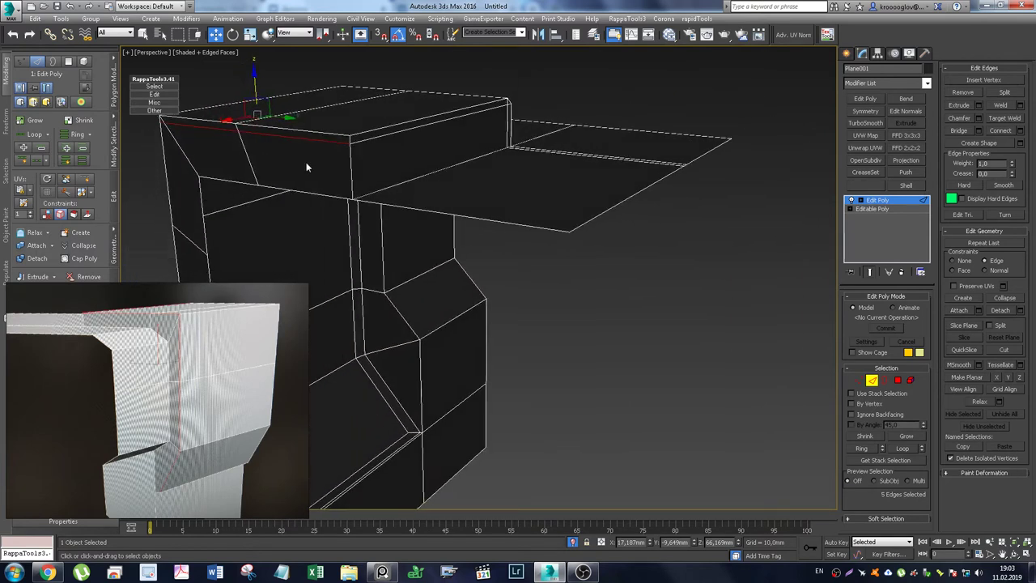
pyautogui.keyDown('ctrl'); pyautogui.click(374, 136); pyautogui.keyUp('ctrl')
pyautogui.moveTo(375, 136)
pyautogui.keyDown('alt'); pyautogui.mouseDown(button='middle')
pyautogui.moveTo(460, 144)
pyautogui.moveTo(397, 143)
pyautogui.mouseUp(button='middle'); pyautogui.keyUp('alt')
pyautogui.scroll(5, 627, 126)
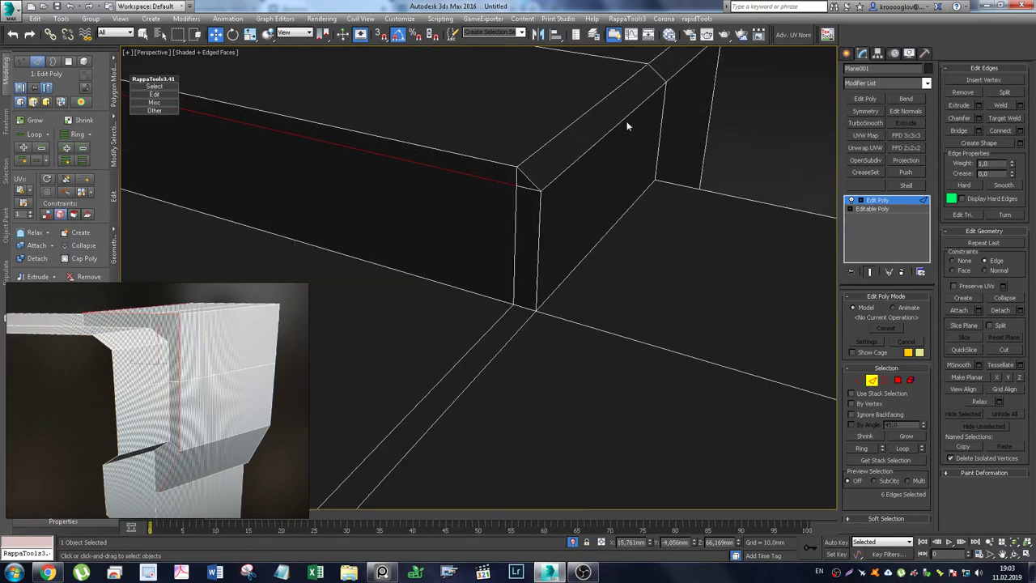
pyautogui.keyDown('ctrl'); pyautogui.click(523, 188); pyautogui.keyUp('ctrl')
pyautogui.scroll(-5, 530, 209)
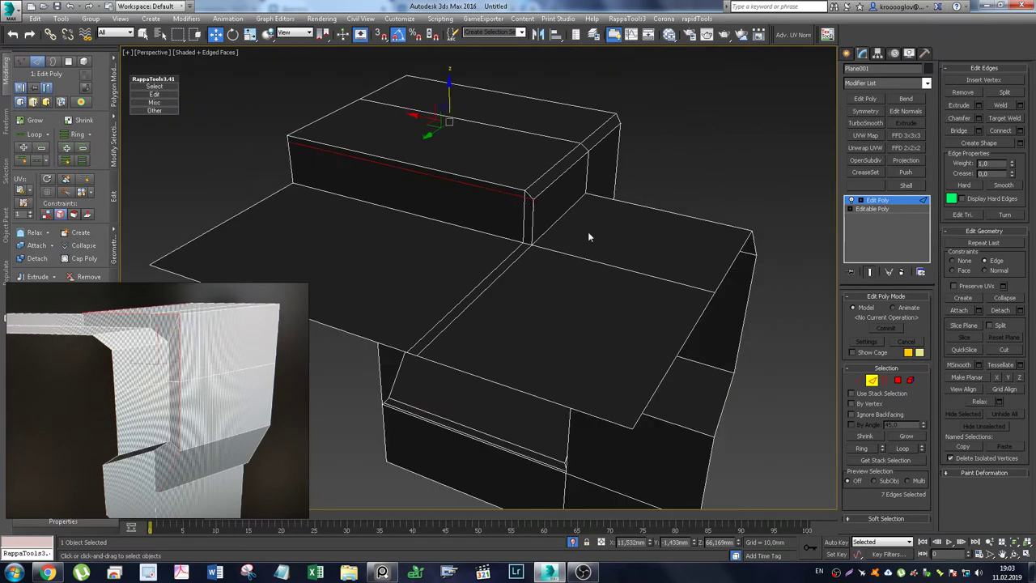
pyautogui.hotkey('ctrl', 'd')
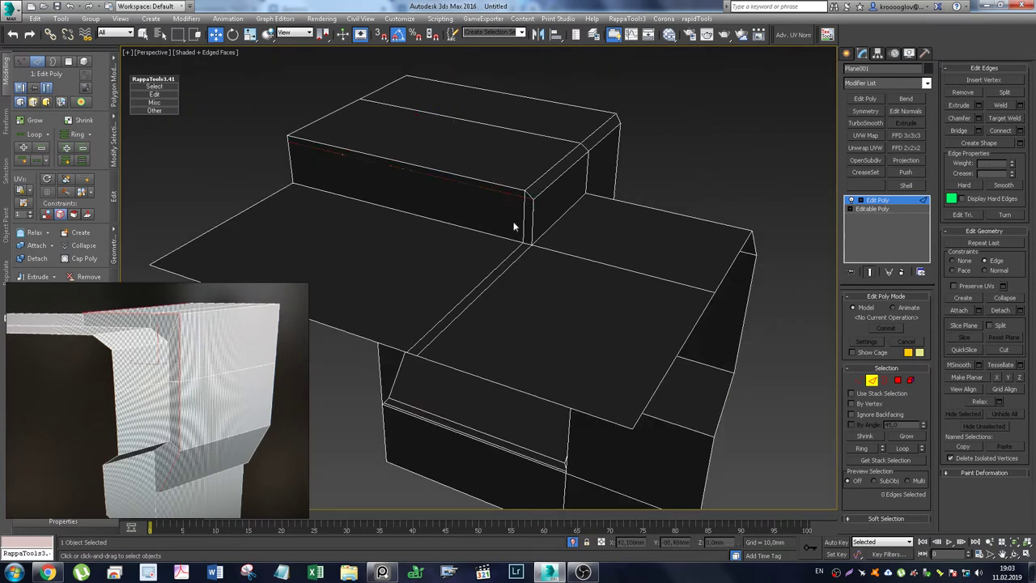
# Step: Cut a new edge across the chamfered corner down to its lower vertex
pyautogui.keyDown('alt'); pyautogui.moveTo(578, 234); pyautogui.dragTo(473, 214, button='middle'); pyautogui.keyUp('alt')
pyautogui.scroll(2, 455, 213)
pyautogui.scroll(3, 511, 298)
pyautogui.moveTo(511, 298)
pyautogui.mouseDown(button='middle')
pyautogui.moveTo(548, 5)
pyautogui.moveTo(592, 55)
pyautogui.moveTo(456, 73)
pyautogui.moveTo(463, 63)
pyautogui.moveTo(565, 143)
pyautogui.moveTo(715, 163)
pyautogui.mouseUp(button='middle')
pyautogui.hotkey('alt', 'c')
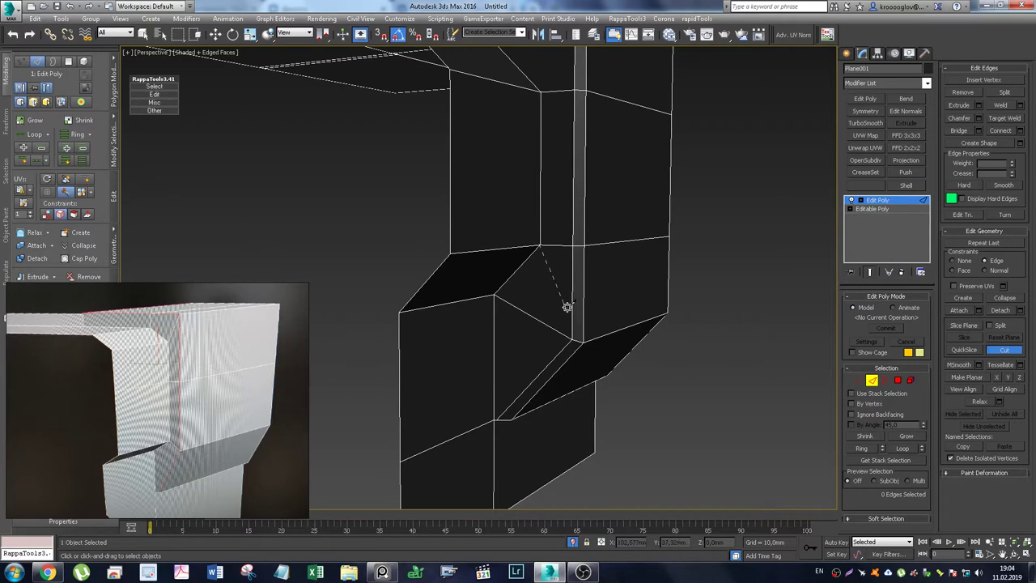
pyautogui.click(571, 338)
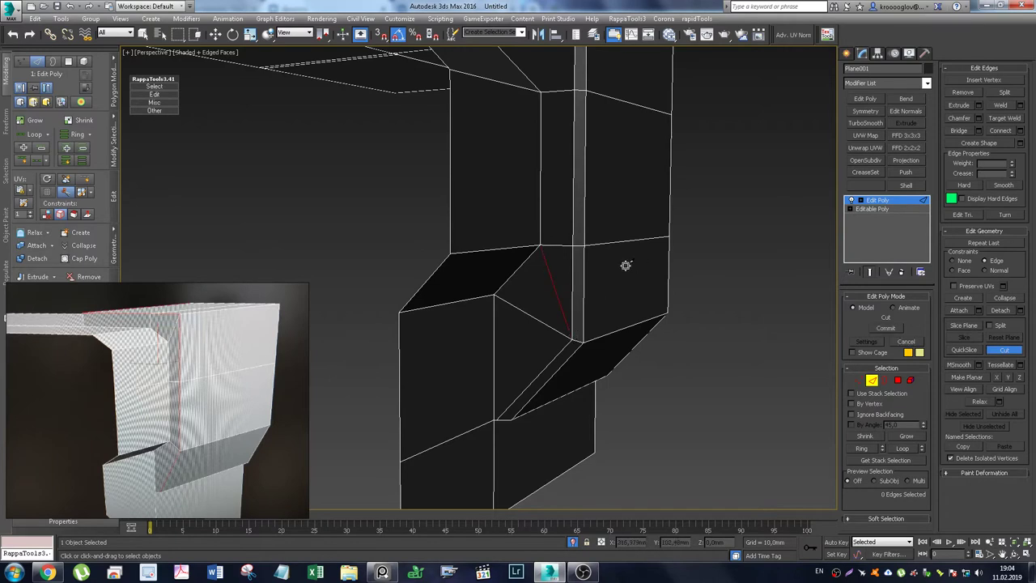
pyautogui.rightClick(626, 266)
pyautogui.press('w')
# Step: Cut another edge ending at the top corner vertex
pyautogui.doubleClick(608, 243)
pyautogui.click(622, 271)
pyautogui.scroll(4, 642, 221)
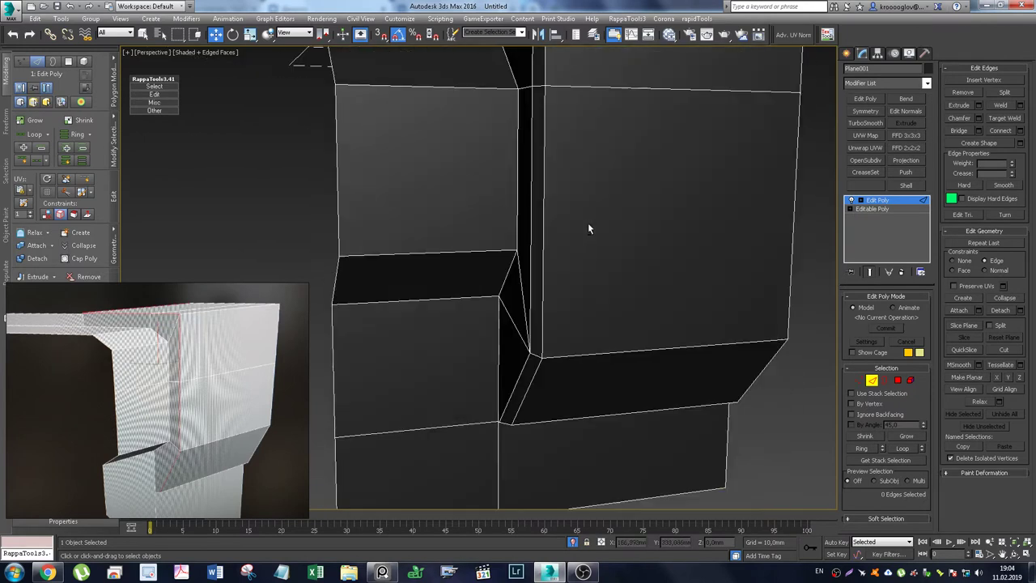
pyautogui.scroll(-3, 588, 229)
pyautogui.keyDown('alt'); pyautogui.moveTo(588, 229); pyautogui.dragTo(582, 274, button='middle'); pyautogui.keyUp('alt')
pyautogui.hotkey('alt', 'c')
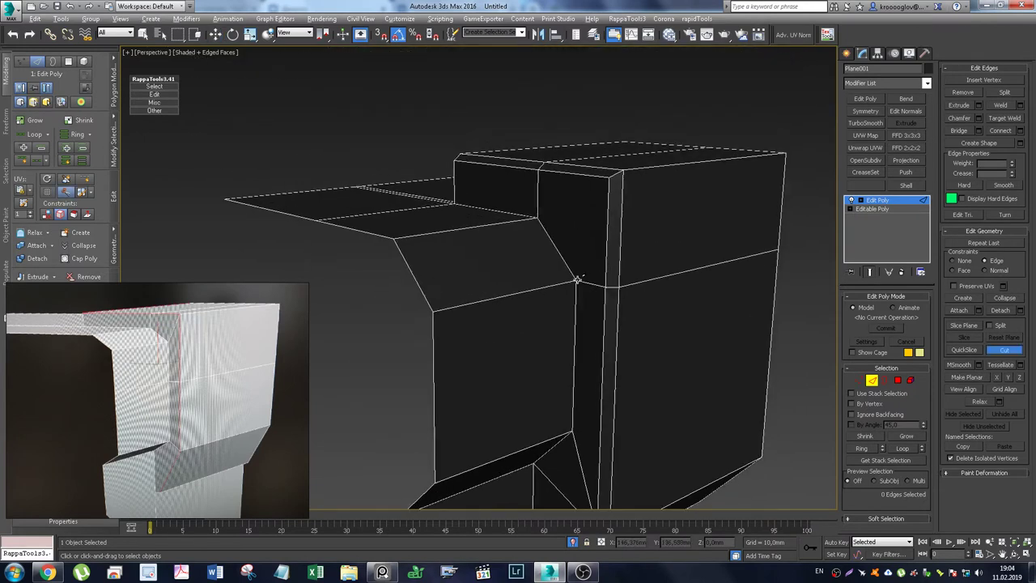
pyautogui.click(608, 177)
pyautogui.press('w')
# Step: Remove the unwanted corner edges and the long horizontal edge on the right face
pyautogui.click(542, 199)
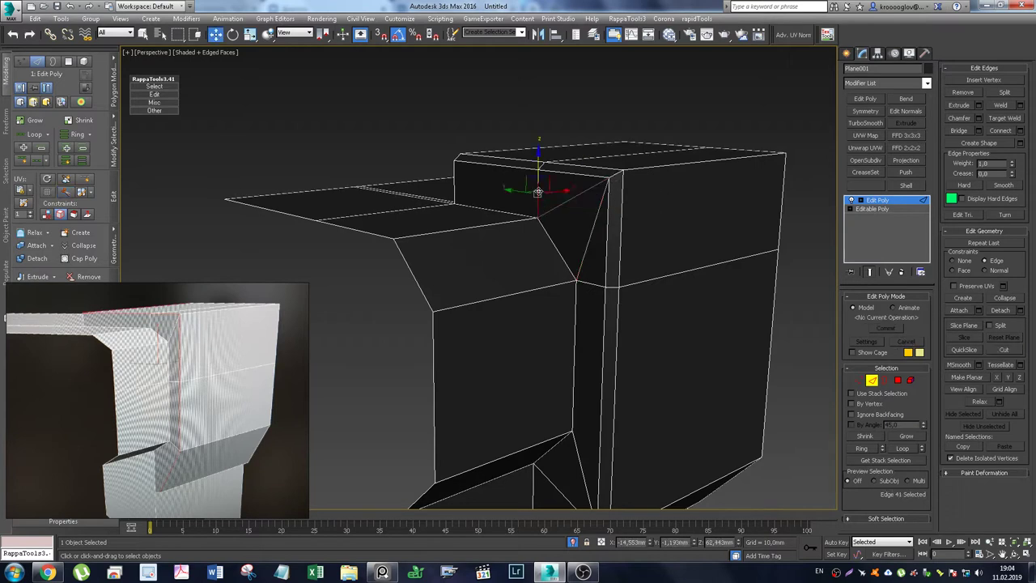
pyautogui.press('BackSpace')
pyautogui.click(648, 278)
pyautogui.press('BackSpace')
# Step: Cut a new edge running to the centre edge, then check the vertical edge below
pyautogui.moveTo(821, 338)
pyautogui.keyDown('alt'); pyautogui.mouseDown(button='middle')
pyautogui.moveTo(504, 169)
pyautogui.moveTo(609, 225)
pyautogui.moveTo(677, 211)
pyautogui.mouseUp(button='middle'); pyautogui.keyUp('alt')
pyautogui.keyDown('alt'); pyautogui.moveTo(492, 188); pyautogui.dragTo(492, 199, button='middle'); pyautogui.keyUp('alt')
pyautogui.hotkey('alt', 'c')
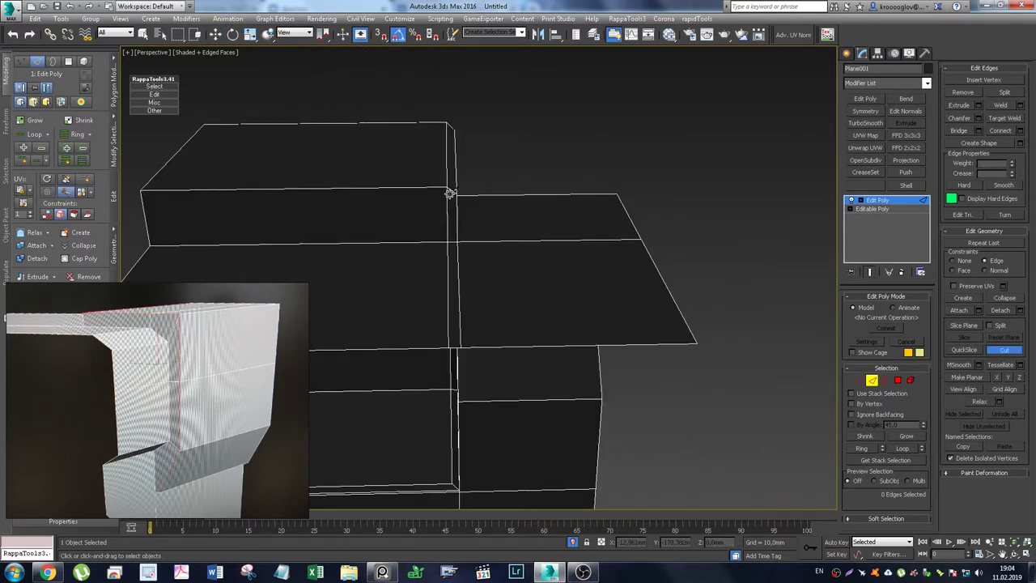
pyautogui.click(457, 240)
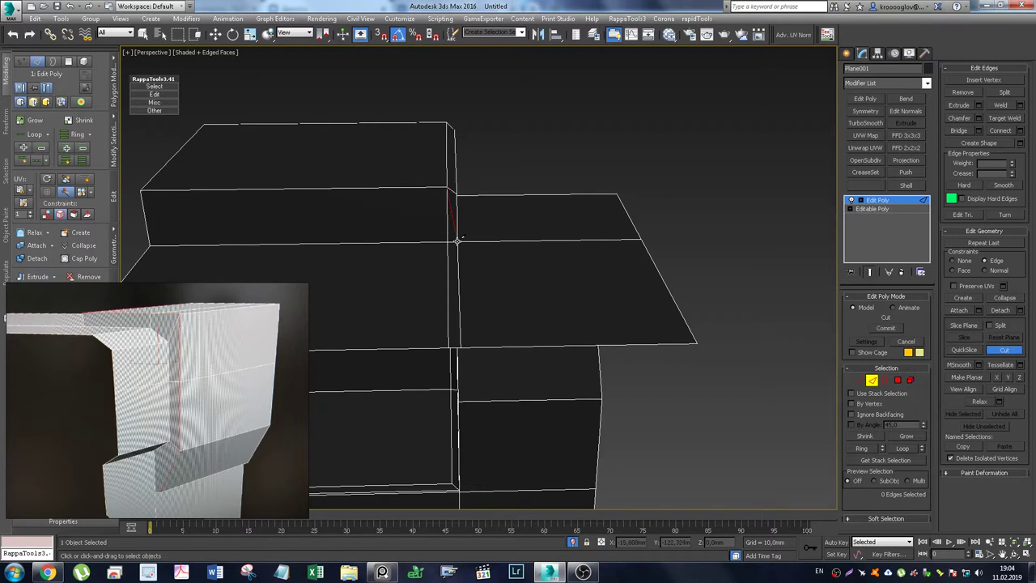
pyautogui.rightClick(488, 211)
pyautogui.keyDown('ctrl'); pyautogui.click(447, 235); pyautogui.keyUp('ctrl')
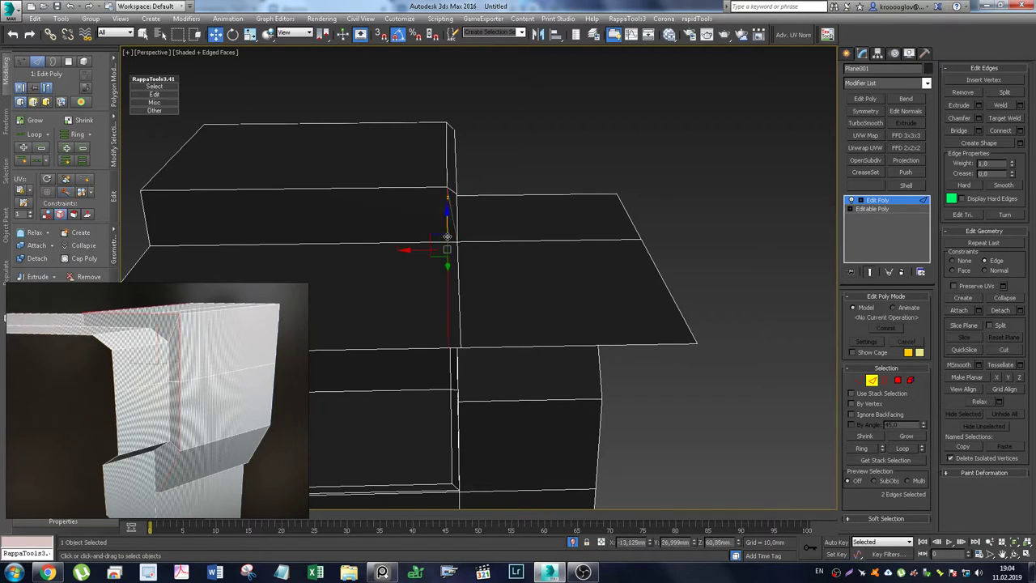
pyautogui.click(528, 297)
# Step: Cut an edge from the chamfered corner vertex and inspect the resulting diagonal edge
pyautogui.moveTo(529, 296)
pyautogui.keyDown('alt'); pyautogui.mouseDown(button='middle')
pyautogui.moveTo(601, 243)
pyautogui.moveTo(478, 238)
pyautogui.moveTo(486, 266)
pyautogui.moveTo(650, 219)
pyautogui.moveTo(628, 108)
pyautogui.moveTo(557, 316)
pyautogui.mouseUp(button='middle'); pyautogui.keyUp('alt')
pyautogui.scroll(3, 557, 315)
pyautogui.moveTo(468, 389); pyautogui.dragTo(613, 304, button='middle')
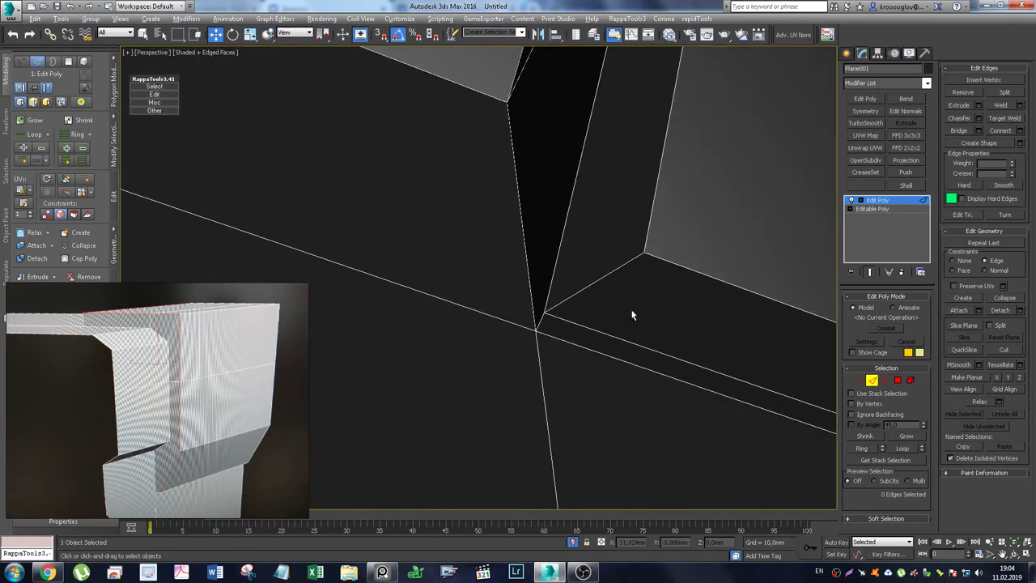
pyautogui.hotkey('alt', 'c')
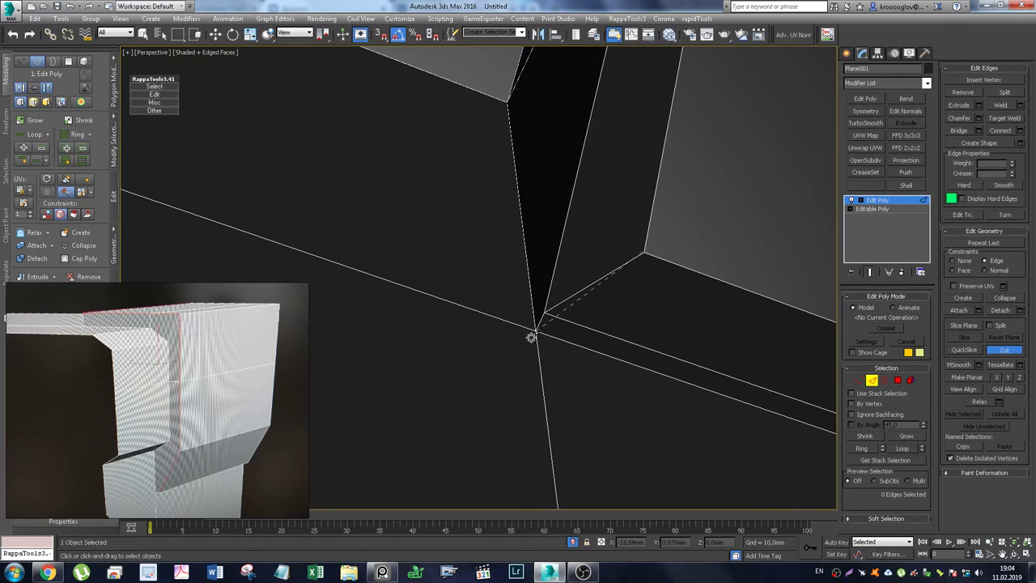
pyautogui.click(535, 332)
pyautogui.rightClick(602, 332)
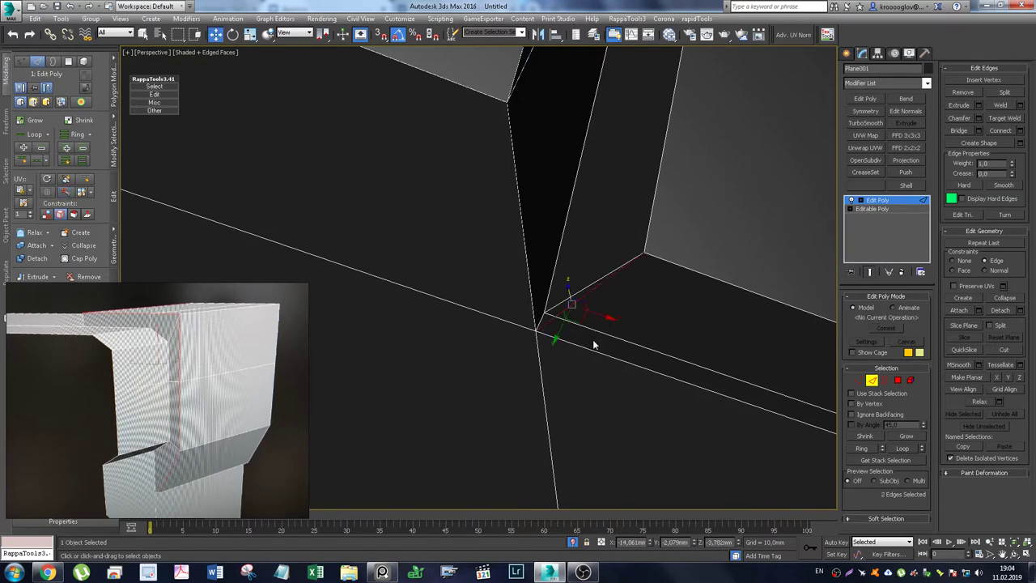
pyautogui.keyDown('ctrl'); pyautogui.click(596, 331); pyautogui.keyUp('ctrl')
pyautogui.scroll(-3, 591, 313)
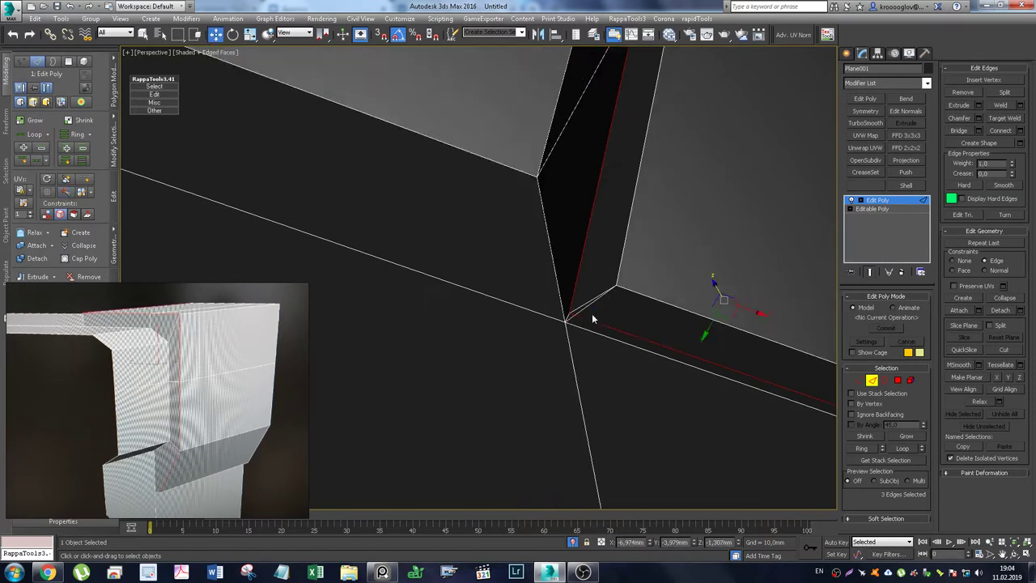
pyautogui.scroll(5, 550, 327)
pyautogui.scroll(-3, 478, 285)
pyautogui.click(418, 264)
pyautogui.click(433, 278)
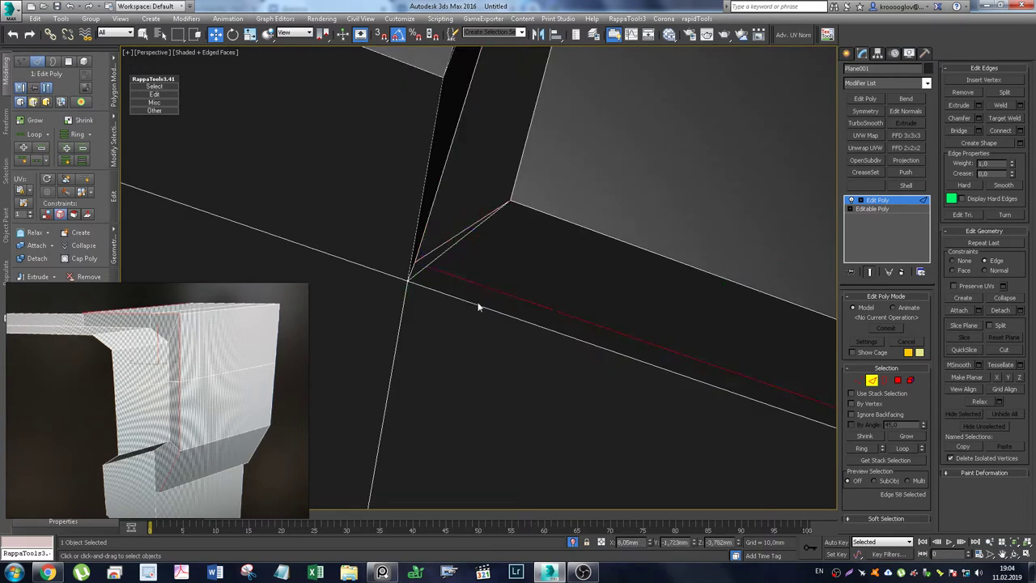
# Step: Cut a new edge across the lower face and select its horizontal edge
pyautogui.scroll(-5, 499, 330)
pyautogui.moveTo(572, 359)
pyautogui.keyDown('alt'); pyautogui.mouseDown(button='middle')
pyautogui.moveTo(566, 397)
pyautogui.moveTo(543, 411)
pyautogui.moveTo(607, 409)
pyautogui.mouseUp(button='middle'); pyautogui.keyUp('alt')
pyautogui.hotkey('alt', 'c')
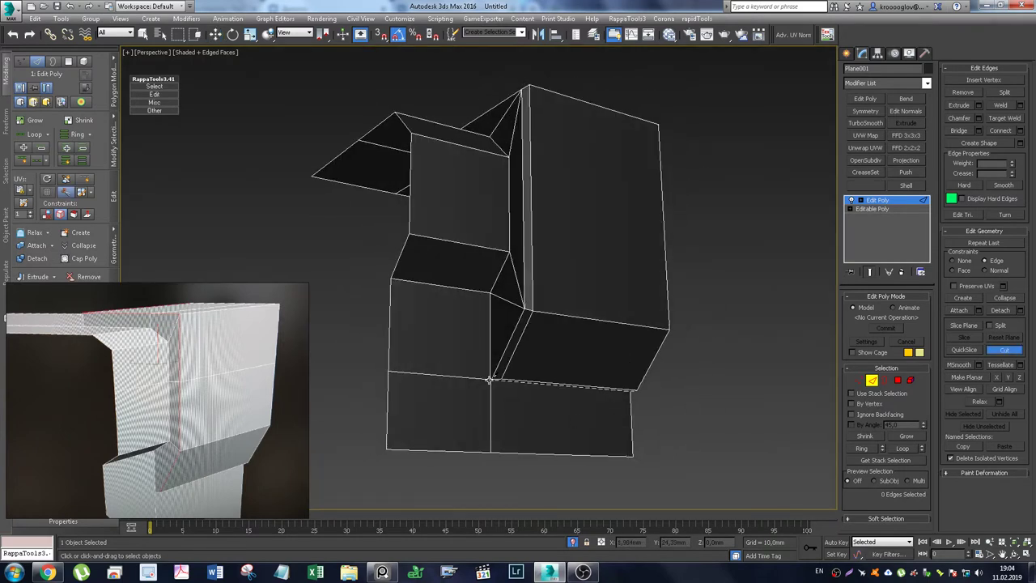
pyautogui.click(386, 449)
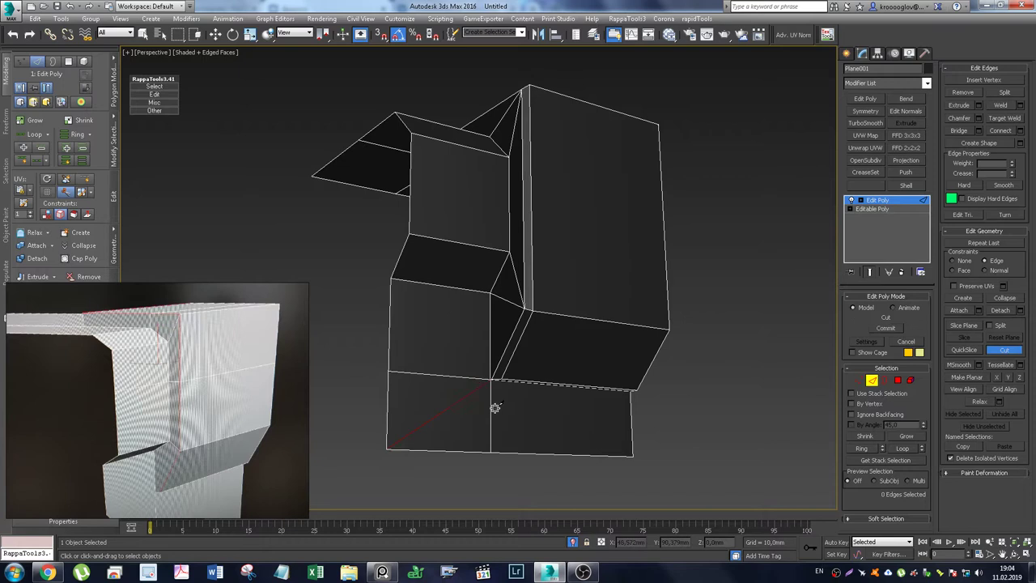
pyautogui.press('w')
pyautogui.click(425, 373)
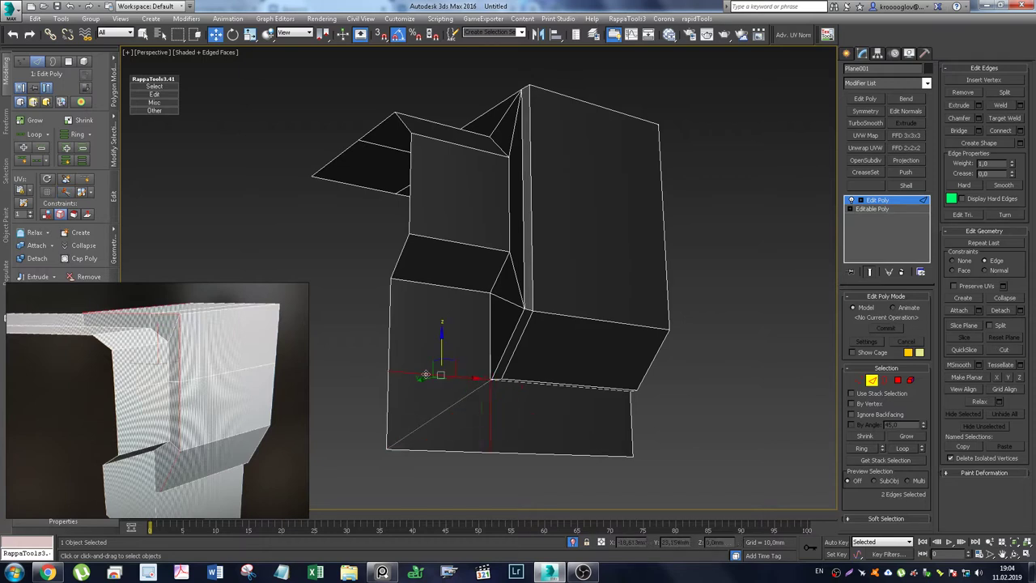
pyautogui.moveTo(540, 278)
pyautogui.keyDown('alt'); pyautogui.mouseDown(button='middle')
pyautogui.moveTo(450, 134)
pyautogui.moveTo(639, 215)
pyautogui.mouseUp(button='middle'); pyautogui.keyUp('alt')
pyautogui.hotkey('alt', 'c')
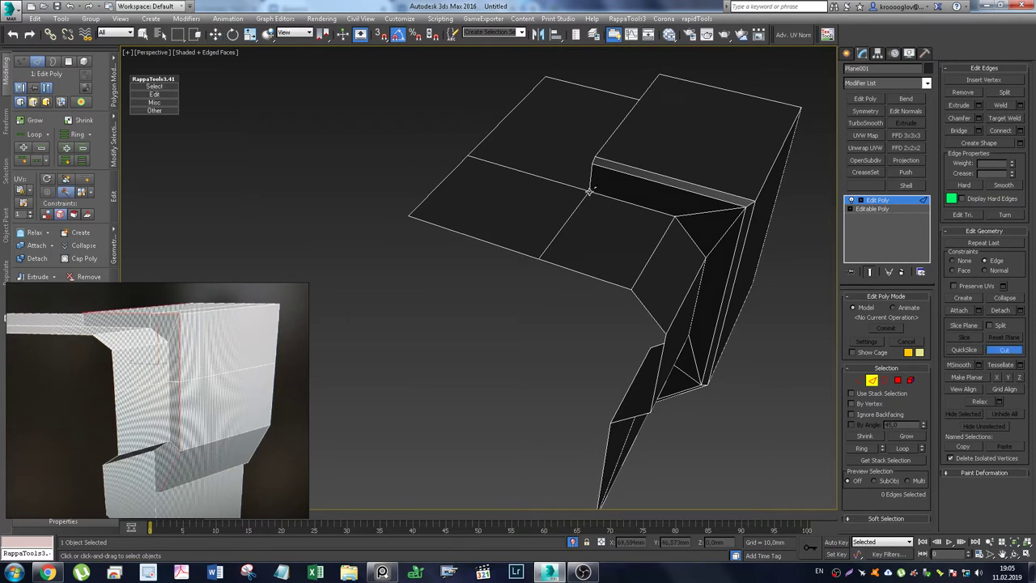
# Step: Target-weld the stray top-slab vertex onto the slab's corner vertex
pyautogui.rightClick(590, 191)
pyautogui.rightClick(509, 152)
pyautogui.press('1')
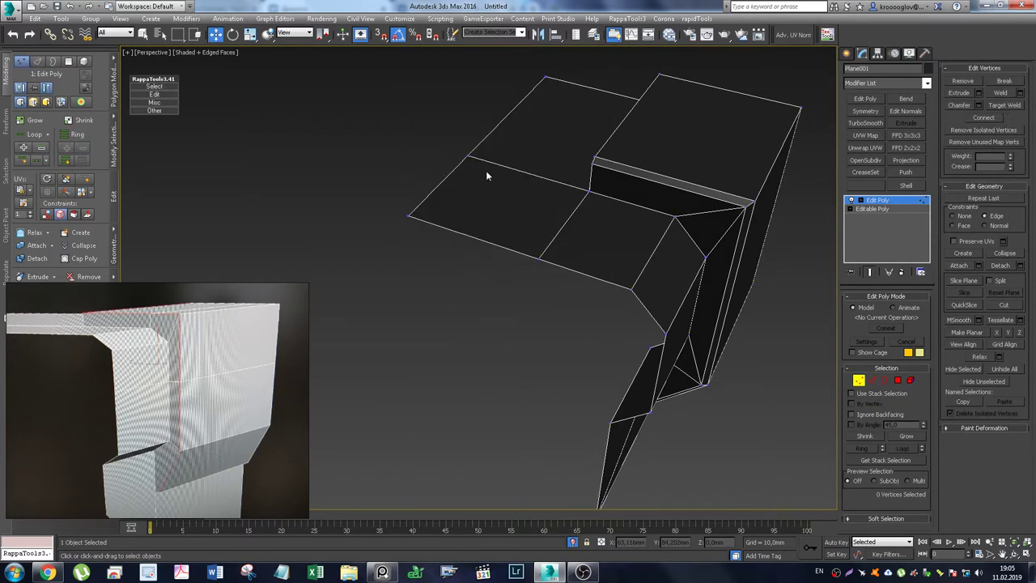
pyautogui.click(467, 154)
pyautogui.hotkey('ctrl', 'w')
pyautogui.click(467, 156)
pyautogui.click(409, 215)
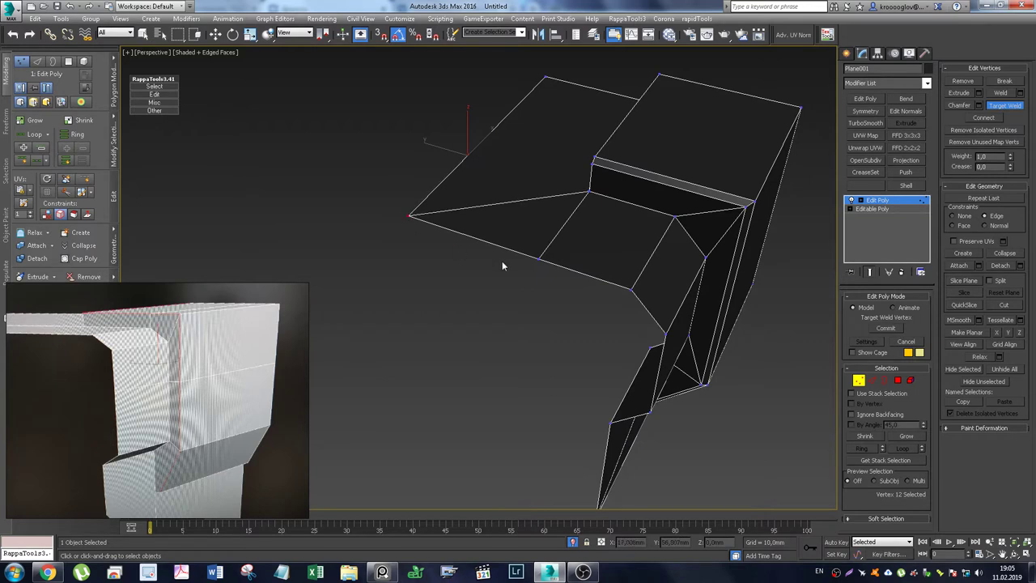
pyautogui.rightClick(408, 216)
# Step: Convert the bracket to an Editable Poly and deselect it
pyautogui.moveTo(497, 289)
pyautogui.keyDown('alt'); pyautogui.mouseDown(button='middle')
pyautogui.moveTo(578, 192)
pyautogui.moveTo(657, 183)
pyautogui.moveTo(526, 170)
pyautogui.mouseUp(button='middle'); pyautogui.keyUp('alt')
pyautogui.click(899, 202)
pyautogui.keyDown('alt'); pyautogui.moveTo(785, 273); pyautogui.dragTo(585, 242, button='middle'); pyautogui.keyUp('alt')
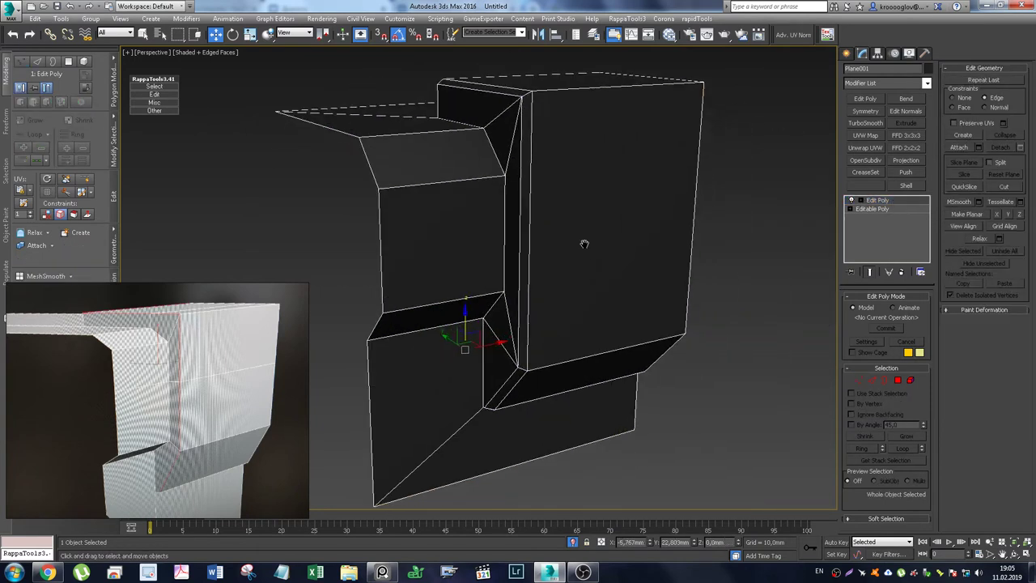
pyautogui.scroll(-2, 583, 238)
pyautogui.rightClick(580, 234)
pyautogui.moveTo(615, 341)
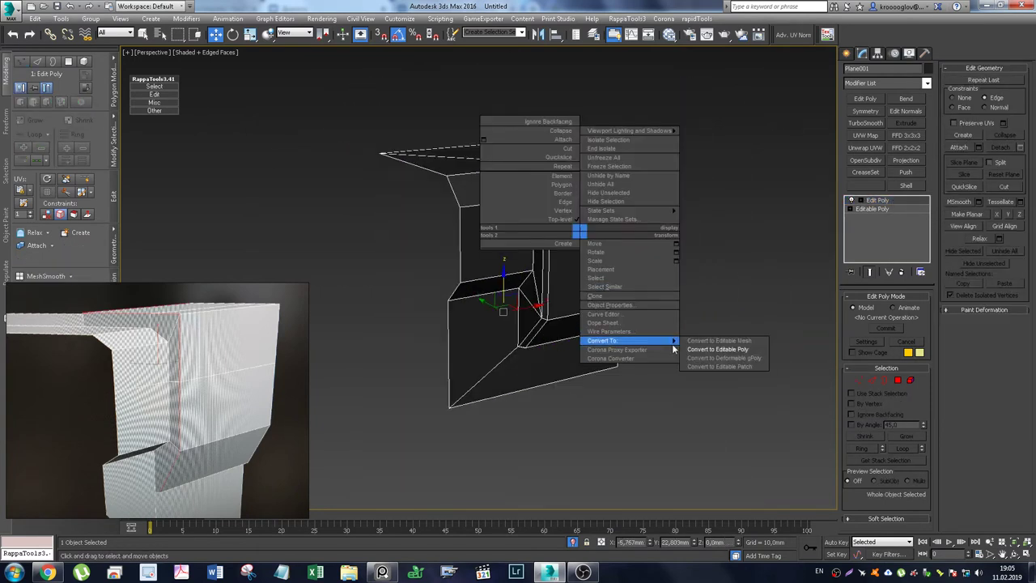
pyautogui.click(712, 353)
pyautogui.click(725, 327)
pyautogui.moveTo(694, 284)
pyautogui.keyDown('alt'); pyautogui.mouseDown(button='middle')
pyautogui.moveTo(725, 272)
pyautogui.moveTo(566, 278)
pyautogui.moveTo(592, 318)
pyautogui.moveTo(622, 285)
pyautogui.moveTo(596, 266)
pyautogui.moveTo(566, 215)
pyautogui.moveTo(561, 224)
pyautogui.mouseUp(button='middle'); pyautogui.keyUp('alt')
pyautogui.scroll(5, 525, 235)
pyautogui.scroll(3, 564, 237)
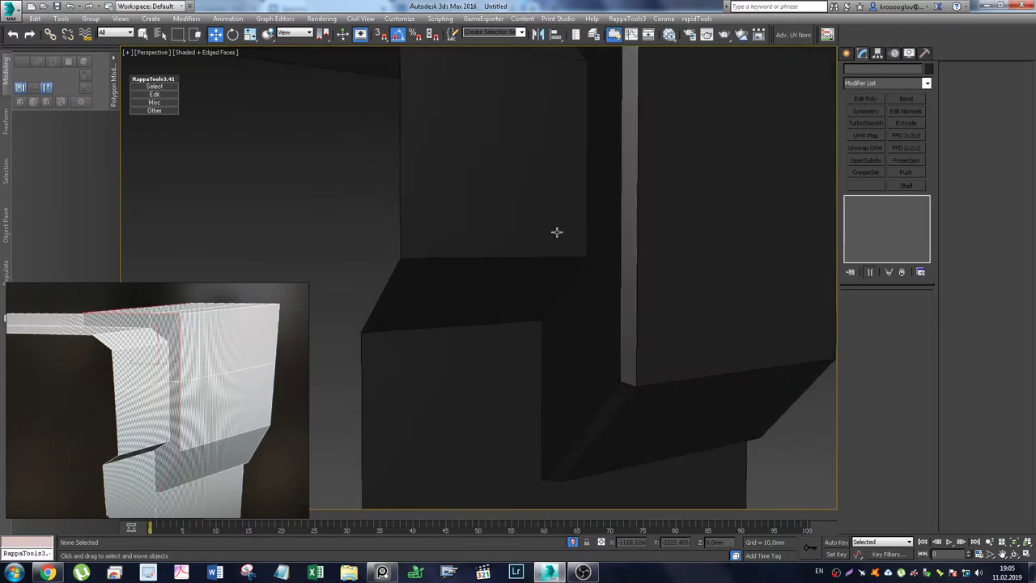
pyautogui.scroll(-5, 582, 241)
pyautogui.moveTo(611, 250)
pyautogui.mouseDown(button='middle')
pyautogui.moveTo(570, 308)
pyautogui.moveTo(618, 291)
pyautogui.moveTo(453, 347)
pyautogui.mouseUp(button='middle')
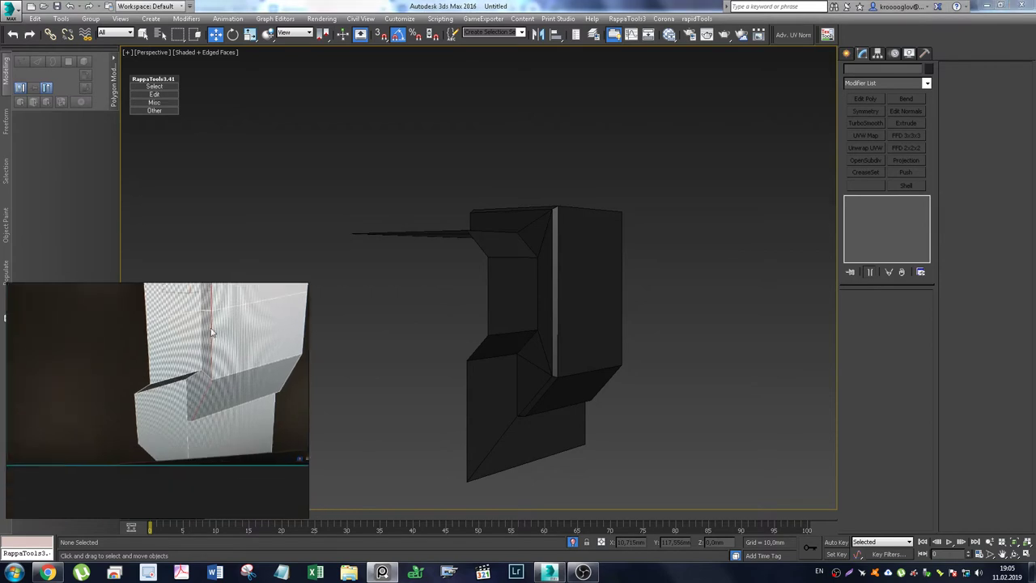
# Step: Browse VK reference photos 3–5, go back to the red-circled corner photo, then return to 3ds Max
pyautogui.click(49, 572)
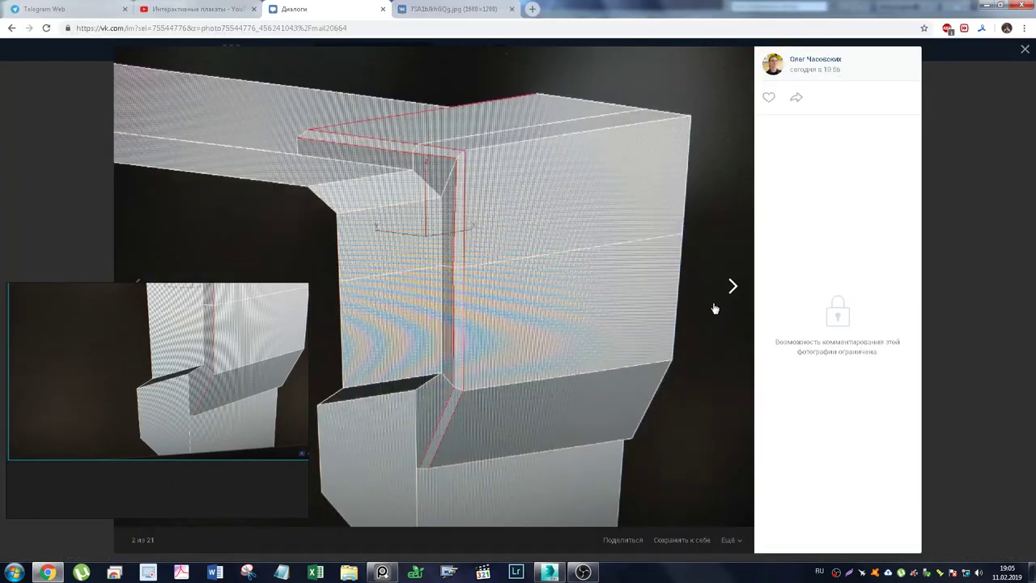
pyautogui.click(730, 286)
pyautogui.click(728, 286)
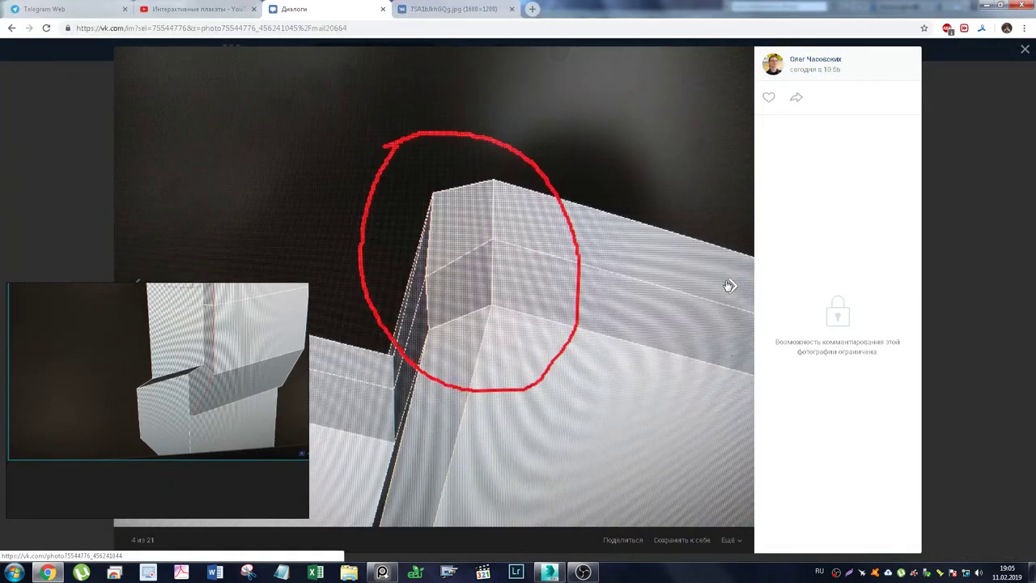
pyautogui.click(727, 286)
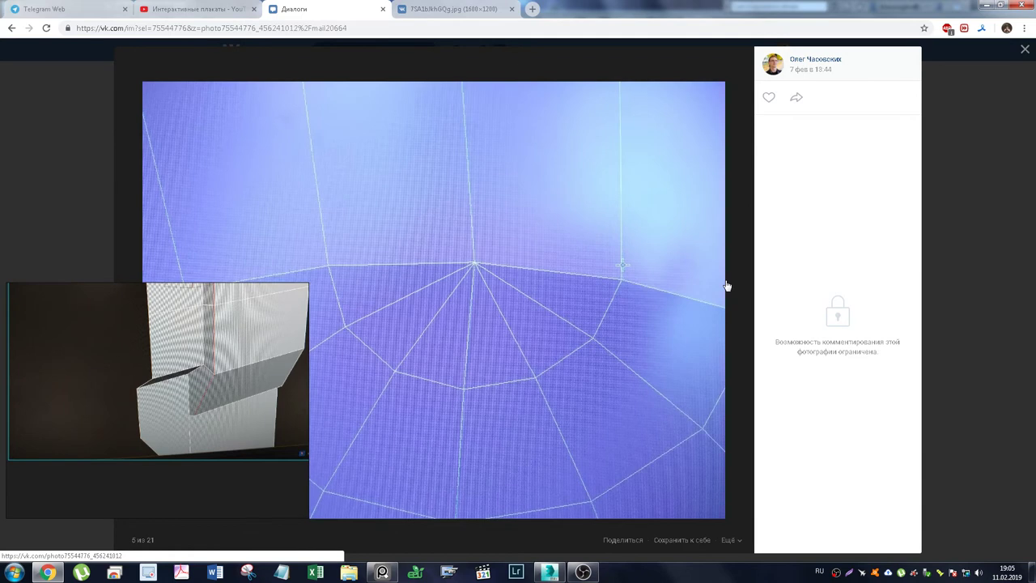
pyautogui.click(134, 279)
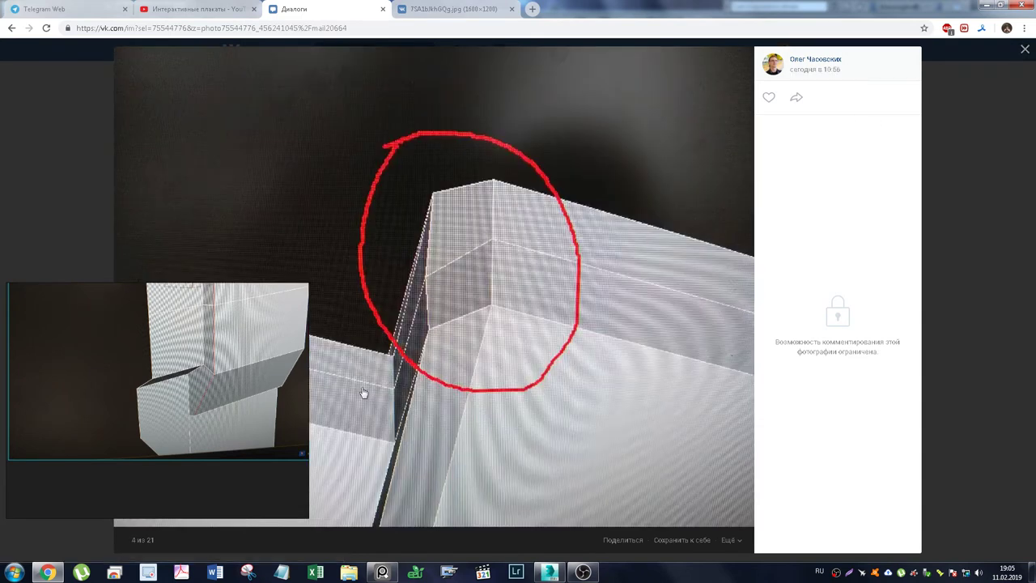
pyautogui.click(549, 571)
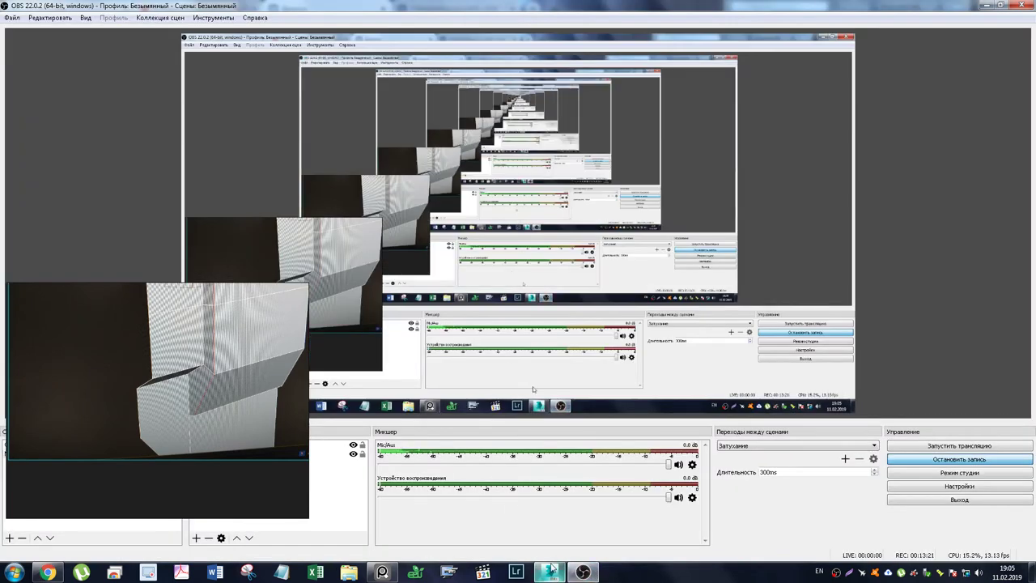
pyautogui.click(549, 571)
pyautogui.moveTo(556, 340)
pyautogui.keyDown('alt'); pyautogui.mouseDown(button='middle')
pyautogui.moveTo(534, 337)
pyautogui.moveTo(533, 315)
pyautogui.mouseUp(button='middle'); pyautogui.keyUp('alt')
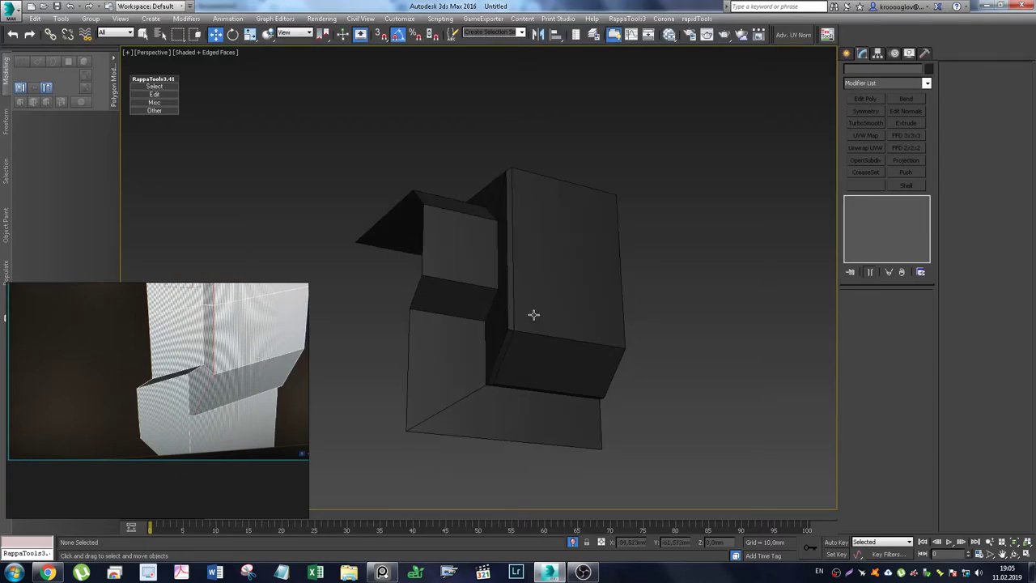
# Step: Change the bracket mesh's object colour to blue
pyautogui.click(533, 315)
pyautogui.click(930, 71)
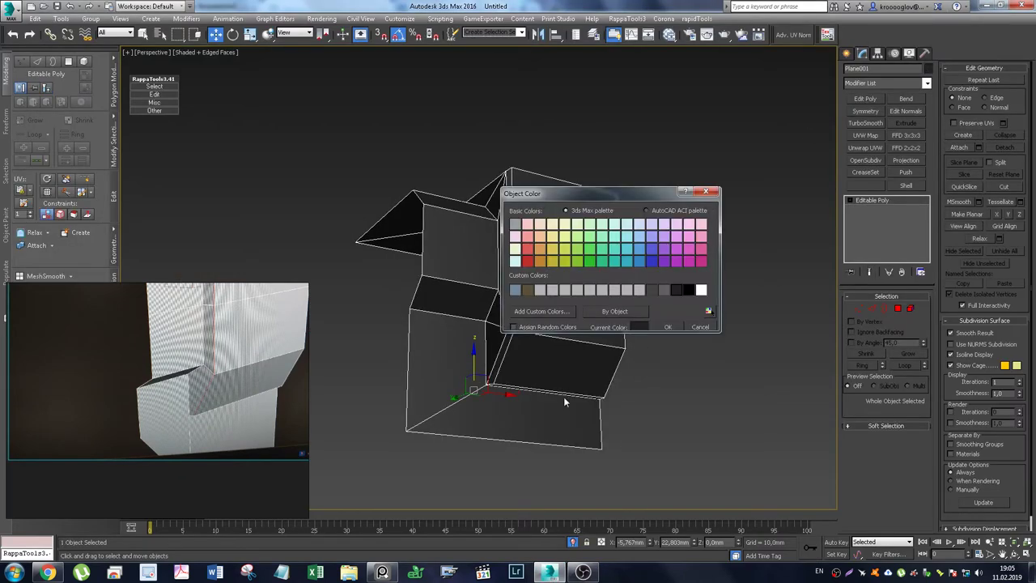
pyautogui.click(680, 326)
pyautogui.click(707, 303)
pyautogui.moveTo(707, 303)
pyautogui.keyDown('alt'); pyautogui.mouseDown(button='middle')
pyautogui.moveTo(571, 241)
pyautogui.moveTo(615, 250)
pyautogui.moveTo(605, 250)
pyautogui.mouseUp(button='middle'); pyautogui.keyUp('alt')
pyautogui.scroll(4, 590, 284)
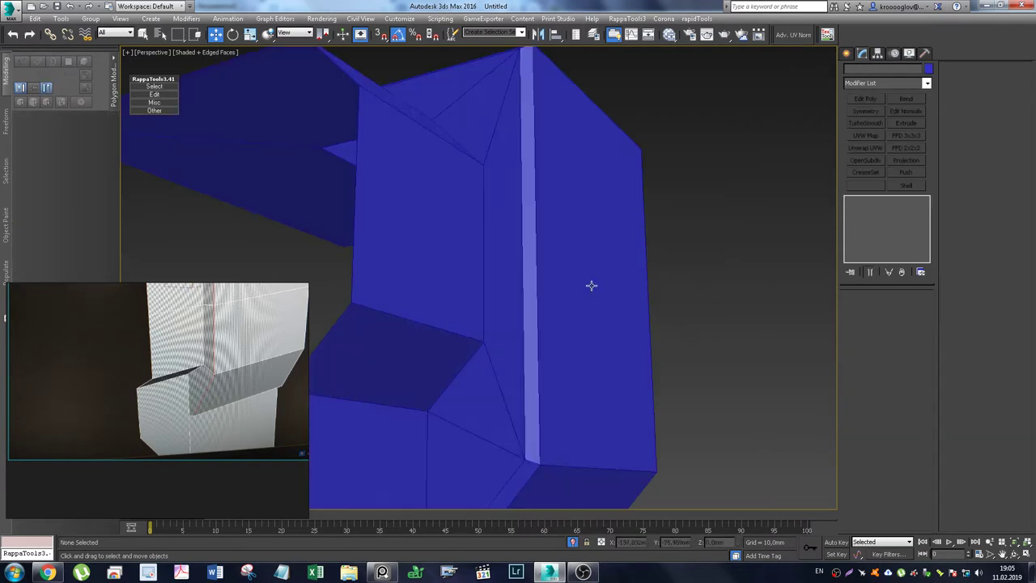
pyautogui.scroll(-4, 597, 280)
pyautogui.press('F4')
pyautogui.moveTo(601, 289)
pyautogui.keyDown('alt'); pyautogui.mouseDown(button='middle')
pyautogui.moveTo(587, 282)
pyautogui.moveTo(564, 298)
pyautogui.moveTo(559, 347)
pyautogui.moveTo(607, 347)
pyautogui.moveTo(637, 306)
pyautogui.moveTo(666, 294)
pyautogui.moveTo(652, 286)
pyautogui.mouseUp(button='middle'); pyautogui.keyUp('alt')
pyautogui.scroll(5, 571, 226)
pyautogui.moveTo(572, 226)
pyautogui.keyDown('alt'); pyautogui.mouseDown(button='middle')
pyautogui.moveTo(600, 241)
pyautogui.moveTo(551, 242)
pyautogui.moveTo(534, 231)
pyautogui.moveTo(554, 201)
pyautogui.moveTo(546, 231)
pyautogui.moveTo(559, 222)
pyautogui.moveTo(542, 130)
pyautogui.moveTo(603, 131)
pyautogui.moveTo(575, 134)
pyautogui.moveTo(529, 90)
pyautogui.moveTo(527, 137)
pyautogui.moveTo(578, 215)
pyautogui.moveTo(546, 213)
pyautogui.mouseUp(button='middle'); pyautogui.keyUp('alt')
# Step: Show edged faces and Shift-drag a copy of the mesh to the right
pyautogui.click(529, 196)
pyautogui.press('F4')
pyautogui.moveTo(479, 218)
pyautogui.keyDown('alt'); pyautogui.mouseDown(button='middle')
pyautogui.moveTo(517, 242)
pyautogui.moveTo(501, 251)
pyautogui.moveTo(506, 242)
pyautogui.moveTo(520, 267)
pyautogui.mouseUp(button='middle'); pyautogui.keyUp('alt')
pyautogui.scroll(-4, 518, 255)
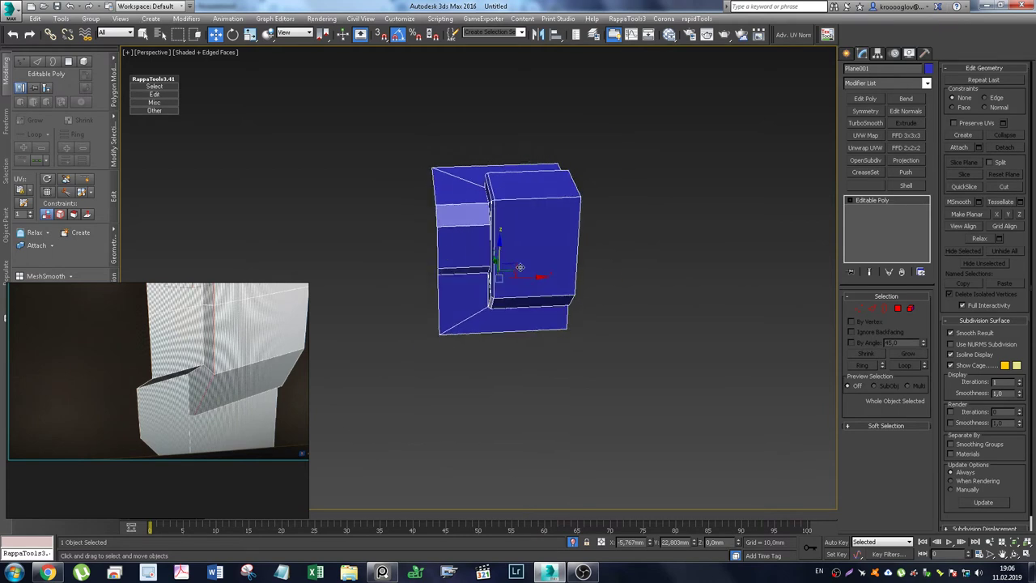
pyautogui.keyDown('shift'); pyautogui.moveTo(530, 278); pyautogui.dragTo(732, 267); pyautogui.keyUp('shift')
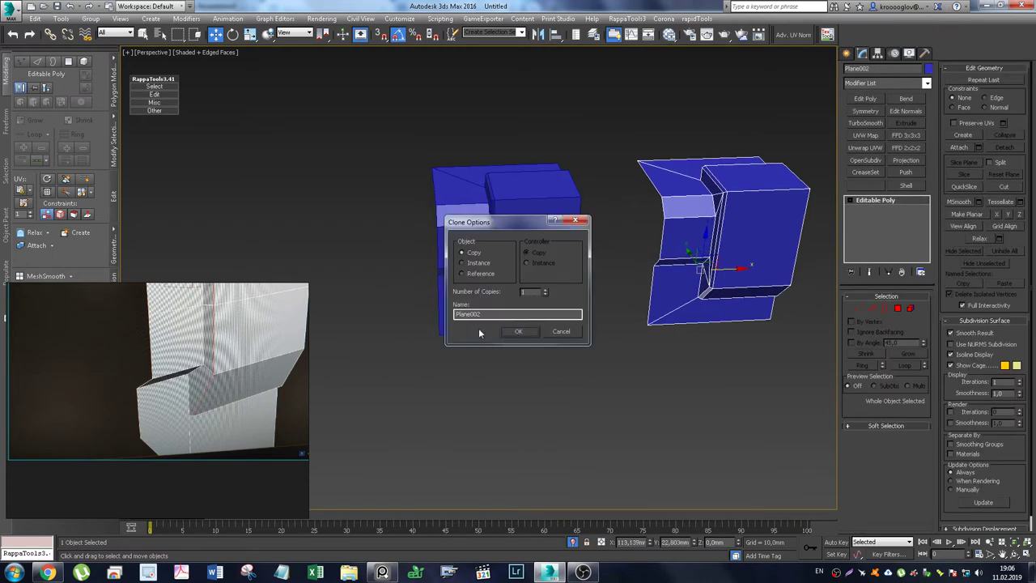
# Step: Create the copy Plane002 and select three of its inner-corner edges
pyautogui.click(518, 332)
pyautogui.moveTo(564, 297)
pyautogui.keyDown('alt'); pyautogui.mouseDown(button='middle')
pyautogui.moveTo(425, 247)
pyautogui.moveTo(474, 178)
pyautogui.moveTo(492, 247)
pyautogui.moveTo(473, 248)
pyautogui.moveTo(457, 271)
pyautogui.mouseUp(button='middle'); pyautogui.keyUp('alt')
pyautogui.scroll(2, 473, 178)
pyautogui.scroll(3, 462, 201)
pyautogui.press('2')
pyautogui.click(456, 238)
pyautogui.keyDown('ctrl'); pyautogui.click(440, 387); pyautogui.keyUp('ctrl')
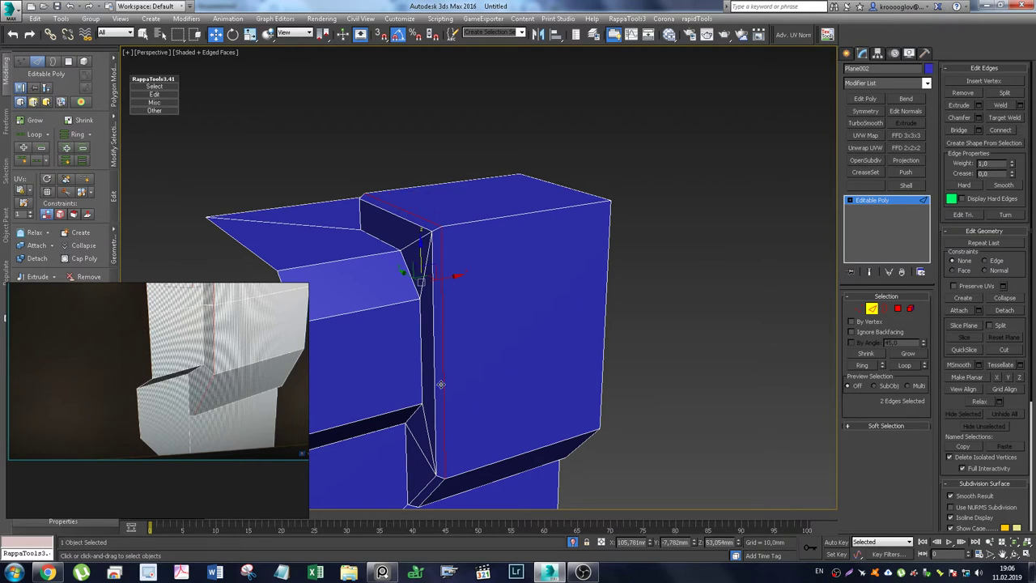
pyautogui.keyDown('ctrl'); pyautogui.click(433, 493); pyautogui.keyUp('ctrl')
# Step: Toggle vertex snapping and reselect Plane002's vertical and top inner-corner edges
pyautogui.keyDown('alt'); pyautogui.moveTo(444, 279); pyautogui.dragTo(438, 269, button='middle'); pyautogui.keyUp('alt')
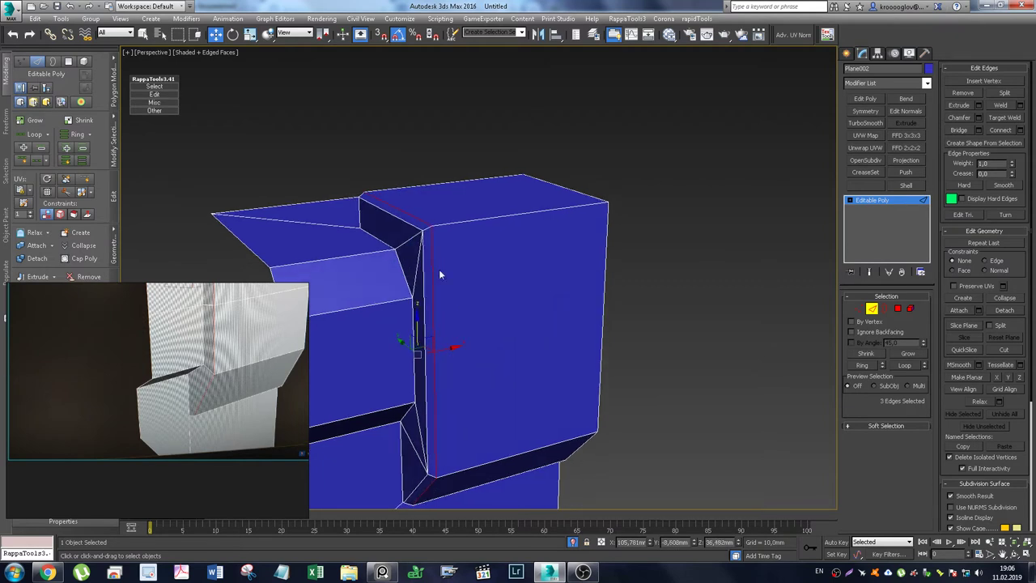
pyautogui.press('s')
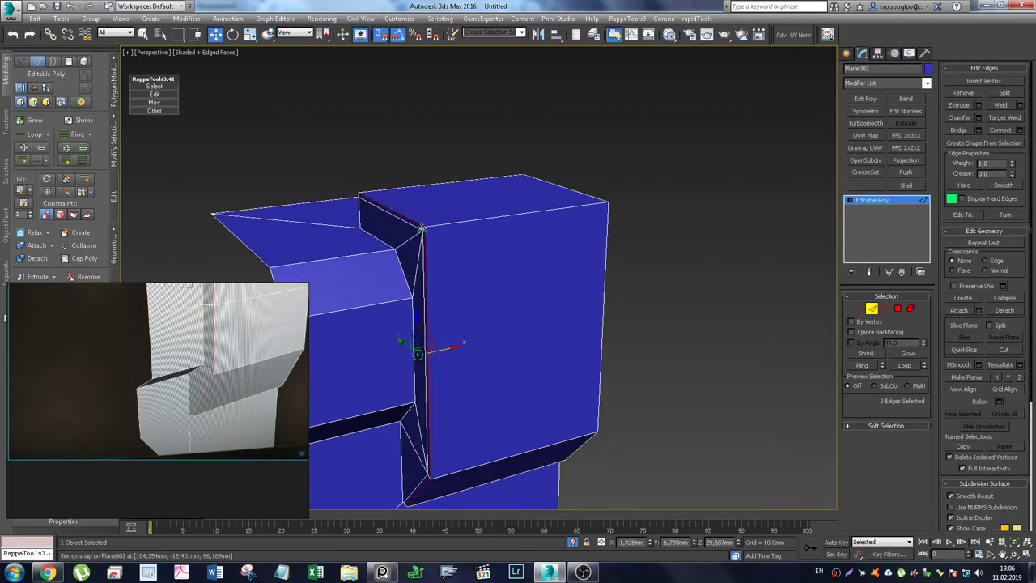
pyautogui.moveTo(437, 267)
pyautogui.keyDown('alt'); pyautogui.mouseDown(button='middle')
pyautogui.moveTo(508, 310)
pyautogui.moveTo(510, 273)
pyautogui.moveTo(526, 267)
pyautogui.moveTo(533, 321)
pyautogui.mouseUp(button='middle'); pyautogui.keyUp('alt')
pyautogui.press('2')
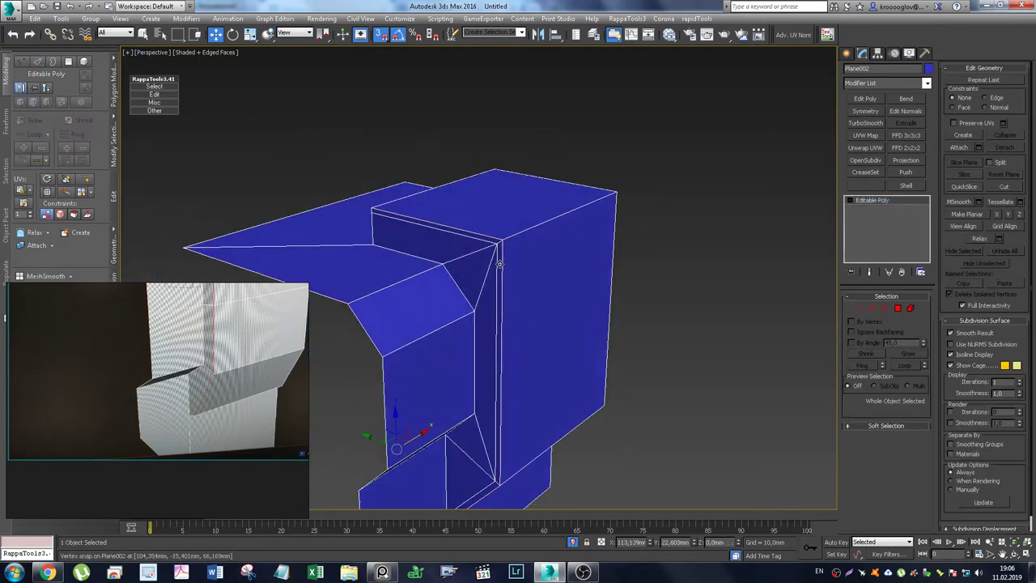
pyautogui.press('s')
pyautogui.press('2')
pyautogui.click(495, 267)
pyautogui.keyDown('ctrl'); pyautogui.click(479, 241); pyautogui.keyUp('ctrl')
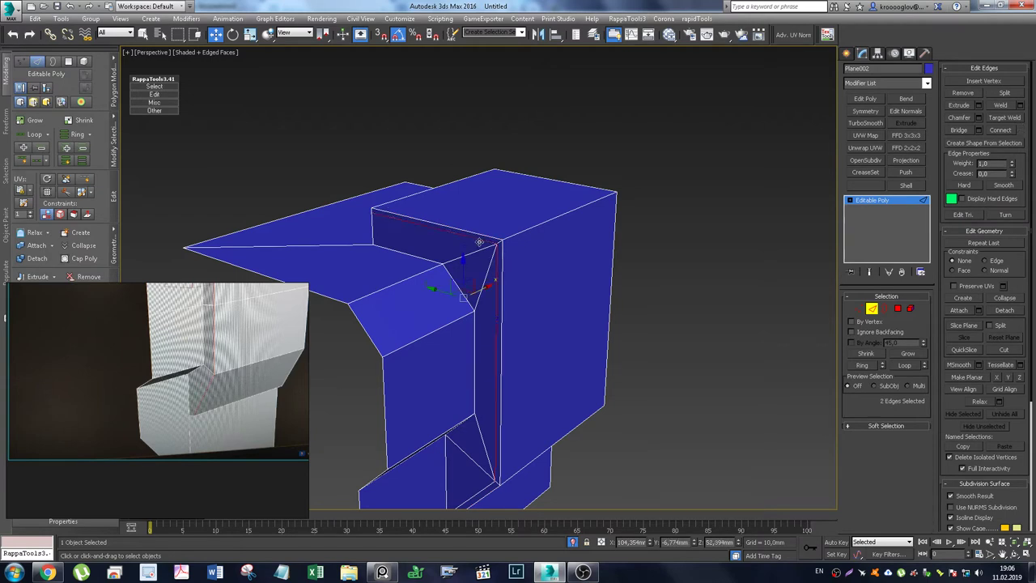
pyautogui.keyDown('alt'); pyautogui.moveTo(479, 241); pyautogui.dragTo(457, 251, button='middle'); pyautogui.keyUp('alt')
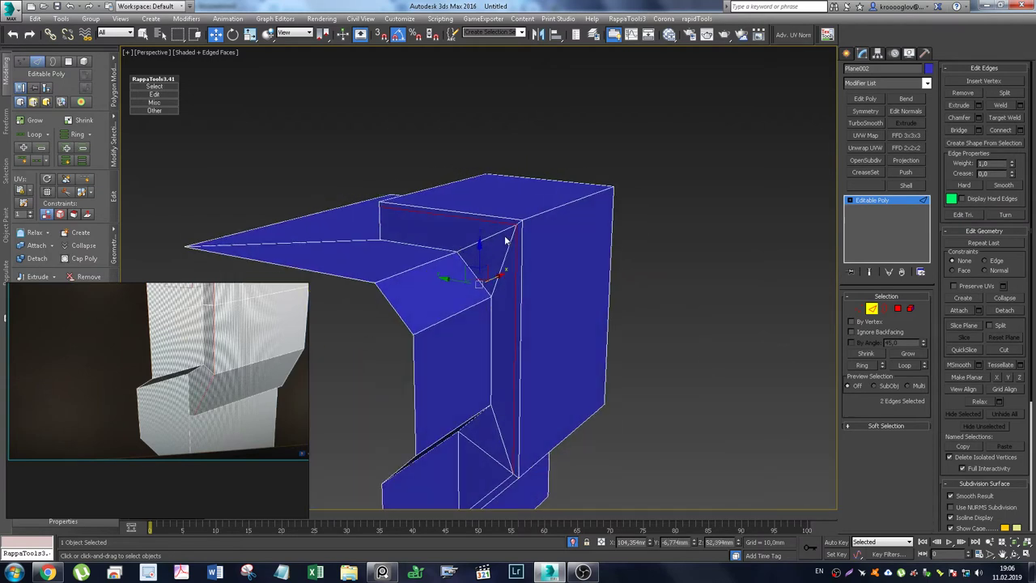
# Step: Target Weld the two loose vertices onto Plane002's inner corner vertex
pyautogui.press('1')
pyautogui.hotkey('ctrl', 'shift', 'w')
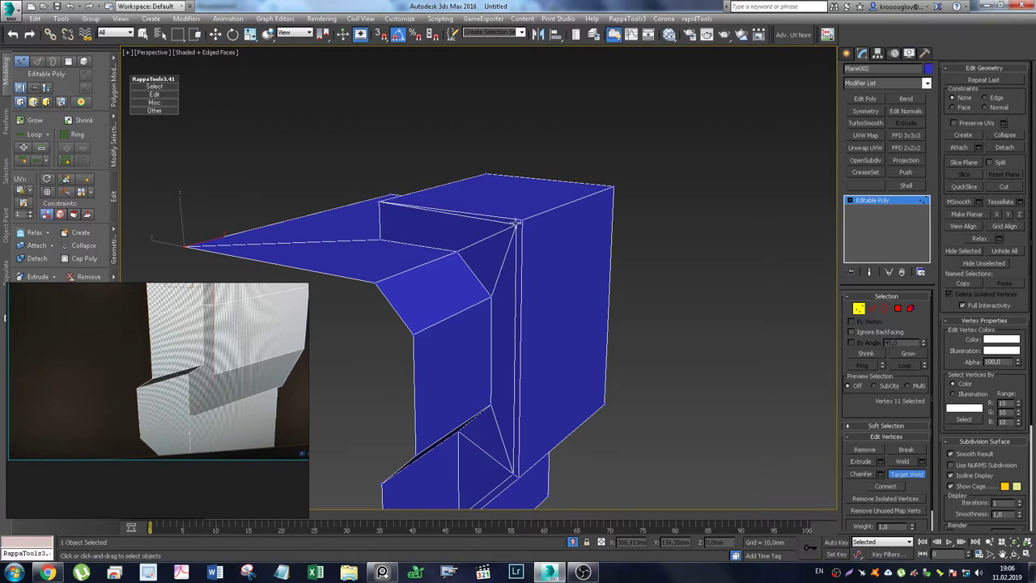
pyautogui.scroll(3, 523, 312)
pyautogui.scroll(3, 506, 344)
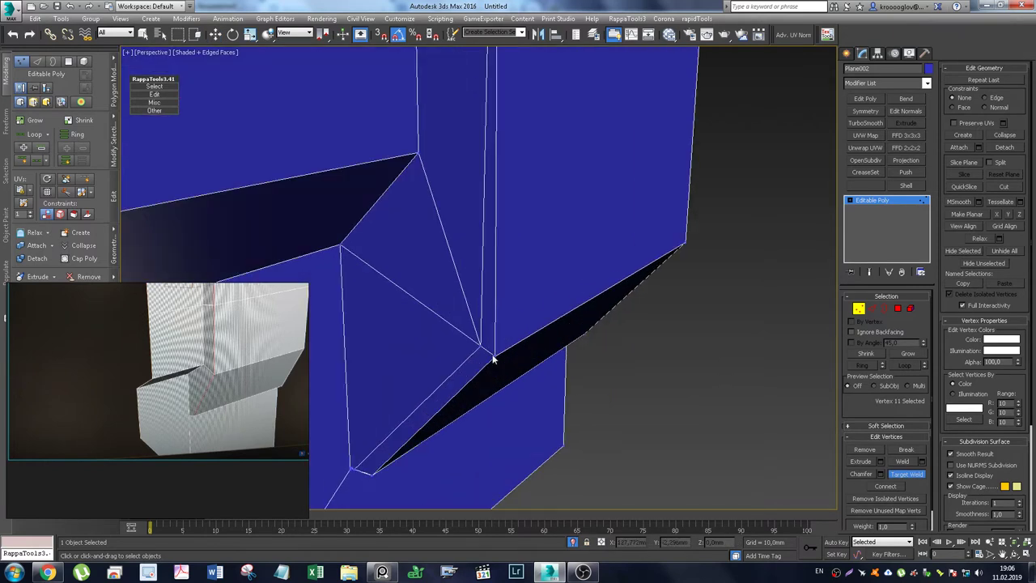
pyautogui.click(495, 354)
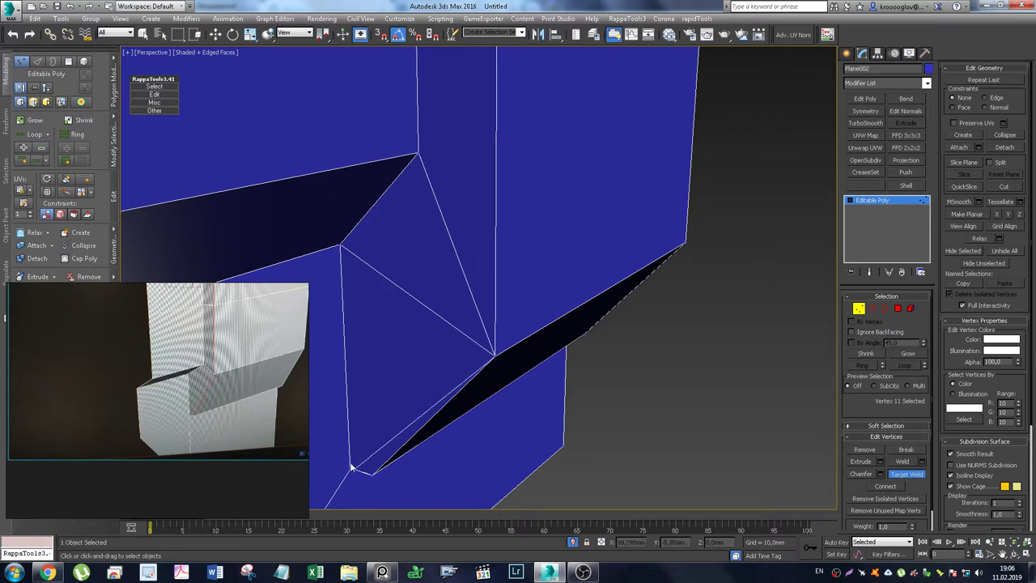
pyautogui.moveTo(362, 468)
pyautogui.mouseDown(button='middle')
pyautogui.moveTo(477, 271)
pyautogui.moveTo(496, 295)
pyautogui.moveTo(485, 243)
pyautogui.moveTo(445, 201)
pyautogui.mouseUp(button='middle')
pyautogui.scroll(1, 445, 201)
pyautogui.keyDown('alt'); pyautogui.moveTo(396, 149); pyautogui.dragTo(377, 145, button='middle'); pyautogui.keyUp('alt')
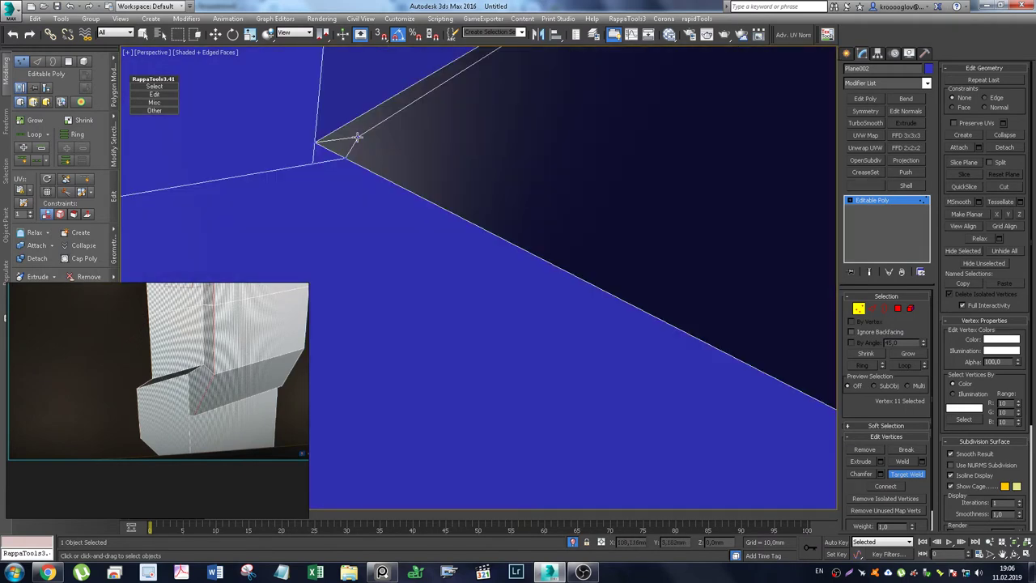
pyautogui.click(315, 142)
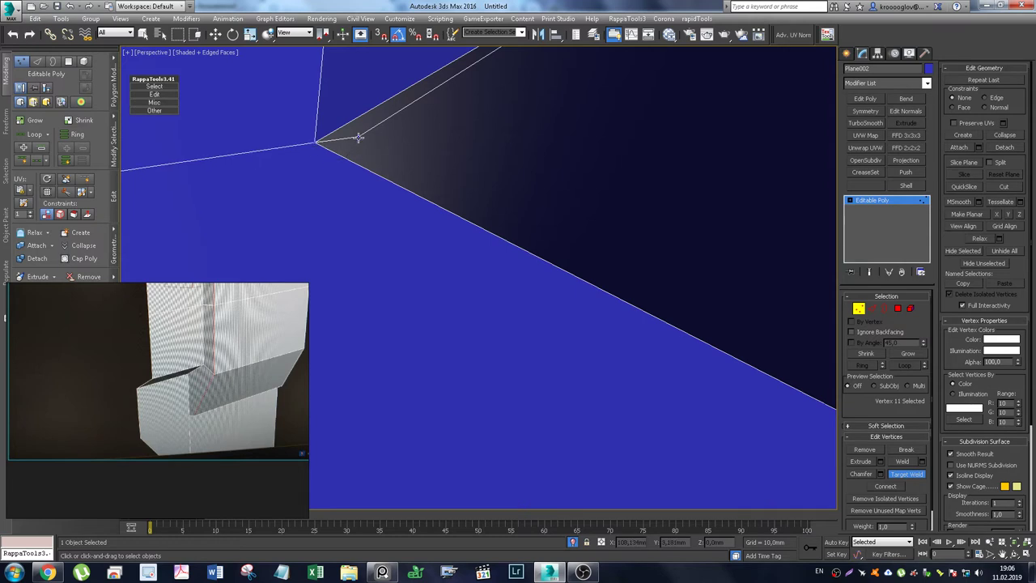
pyautogui.moveTo(416, 143)
pyautogui.keyDown('alt'); pyautogui.mouseDown(button='middle')
pyautogui.moveTo(474, 139)
pyautogui.moveTo(428, 313)
pyautogui.moveTo(540, 203)
pyautogui.moveTo(564, 382)
pyautogui.mouseUp(button='middle'); pyautogui.keyUp('alt')
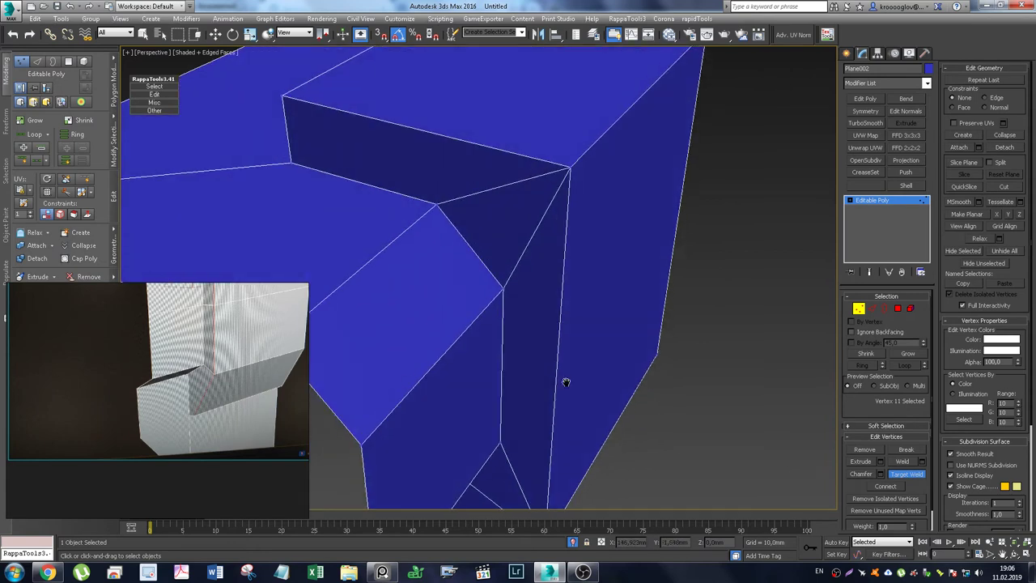
pyautogui.press('w')
# Step: Select only Plane002 and grow its vertex selection across the mesh
pyautogui.moveTo(595, 304)
pyautogui.keyDown('alt'); pyautogui.mouseDown(button='middle')
pyautogui.moveTo(434, 186)
pyautogui.moveTo(479, 178)
pyautogui.moveTo(469, 186)
pyautogui.mouseUp(button='middle'); pyautogui.keyUp('alt')
pyautogui.press('1')
pyautogui.keyDown('ctrl'); pyautogui.click(475, 184); pyautogui.keyUp('ctrl')
pyautogui.click(622, 203)
pyautogui.press('1')
pyautogui.hotkey('ctrl', 'a')
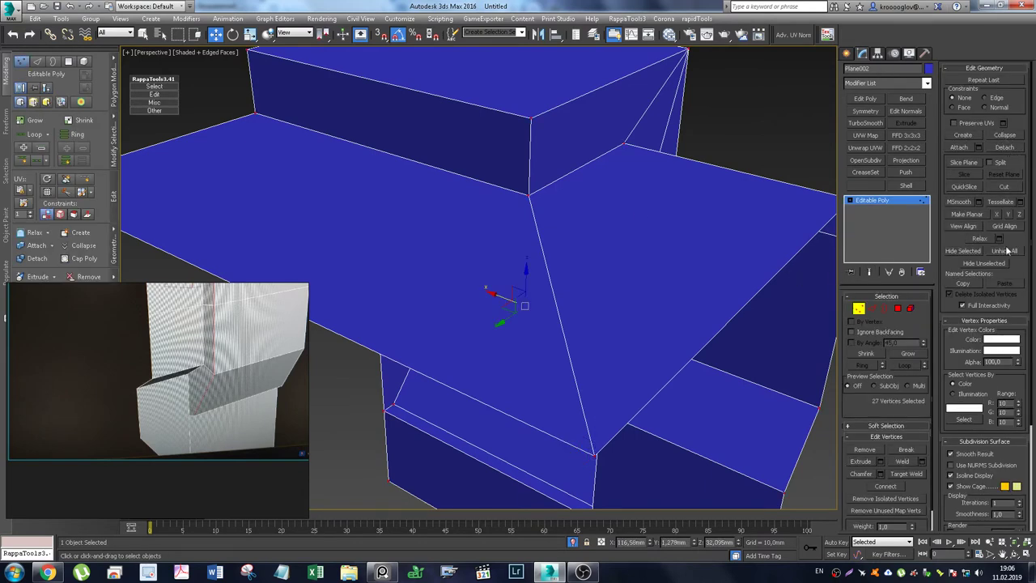
# Step: Select the top corner edge and two more inner-corner edges of Plane002
pyautogui.keyDown('alt'); pyautogui.moveTo(688, 347); pyautogui.dragTo(503, 224, button='middle'); pyautogui.keyUp('alt')
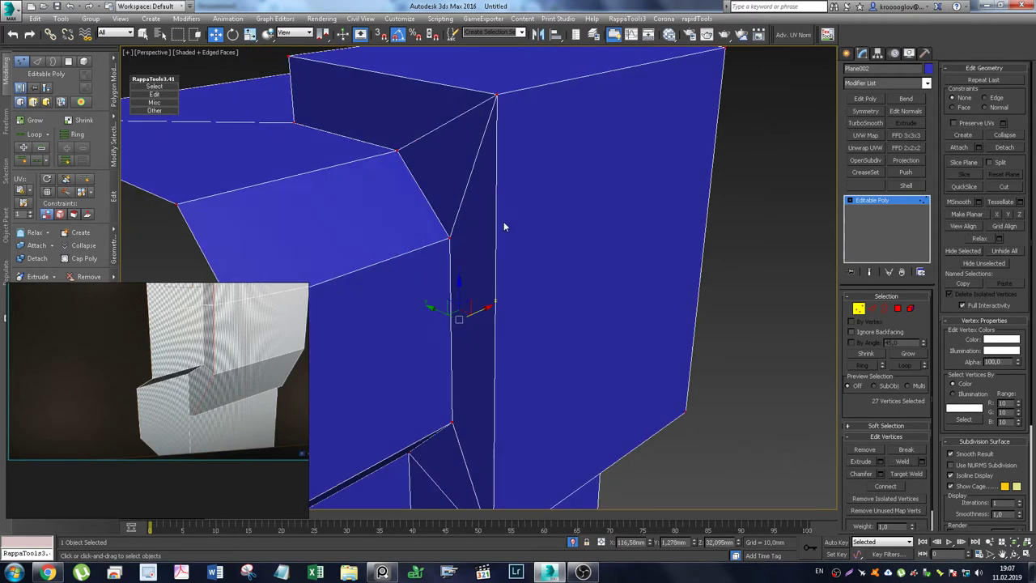
pyautogui.scroll(-3, 547, 279)
pyautogui.press('2')
pyautogui.keyDown('ctrl'); pyautogui.click(486, 262); pyautogui.keyUp('ctrl')
pyautogui.moveTo(487, 261)
pyautogui.keyDown('alt'); pyautogui.mouseDown(button='middle')
pyautogui.moveTo(486, 344)
pyautogui.moveTo(512, 312)
pyautogui.moveTo(518, 267)
pyautogui.mouseUp(button='middle'); pyautogui.keyUp('alt')
pyautogui.keyDown('ctrl'); pyautogui.click(485, 345); pyautogui.keyUp('ctrl')
# Step: Extrude the three corner edges with 0mm height and 3,56mm base width
pyautogui.scroll(3, 518, 267)
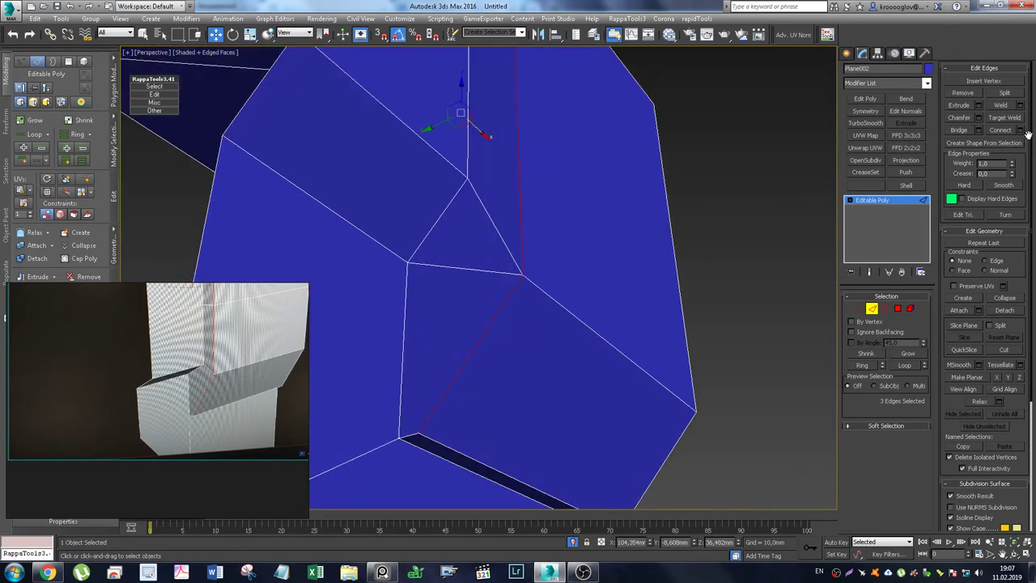
pyautogui.click(979, 106)
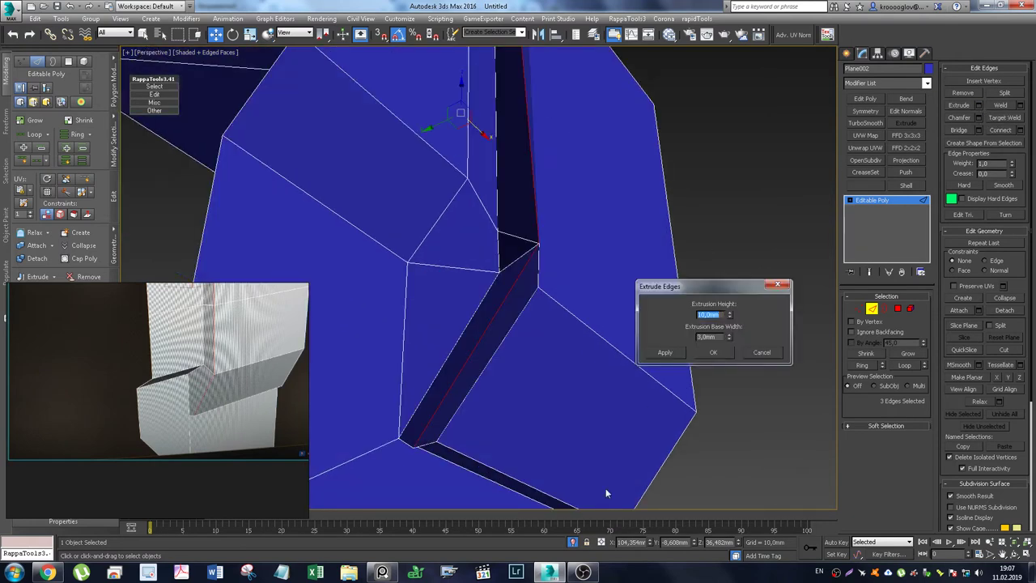
pyautogui.rightClick(730, 315)
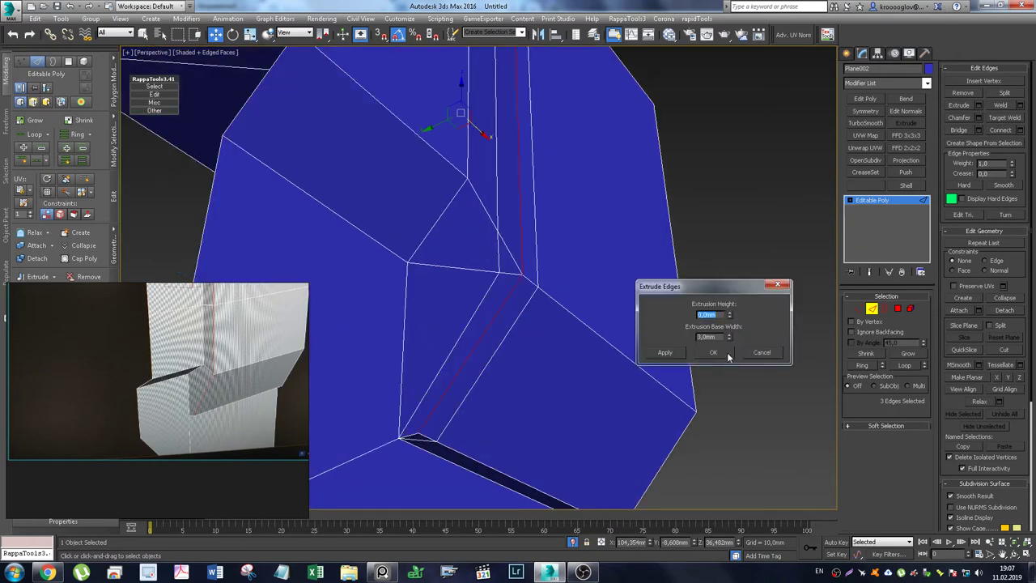
pyautogui.moveTo(729, 338)
pyautogui.mouseDown()
pyautogui.moveTo(729, 370)
pyautogui.moveTo(729, 360)
pyautogui.mouseUp()
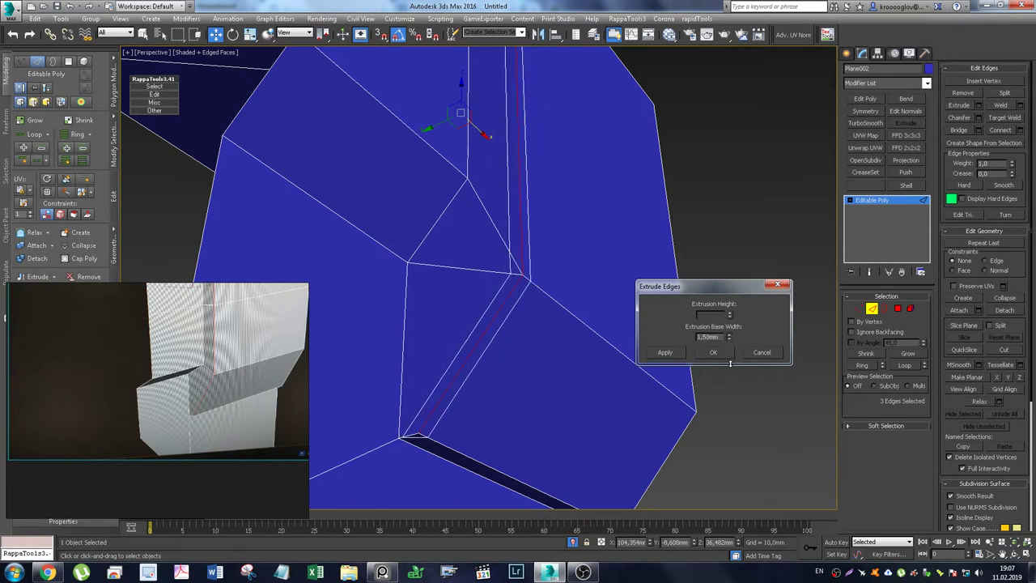
pyautogui.moveTo(678, 315)
pyautogui.keyDown('alt'); pyautogui.mouseDown(button='middle')
pyautogui.moveTo(596, 203)
pyautogui.moveTo(569, 92)
pyautogui.moveTo(610, 236)
pyautogui.moveTo(623, 247)
pyautogui.mouseUp(button='middle'); pyautogui.keyUp('alt')
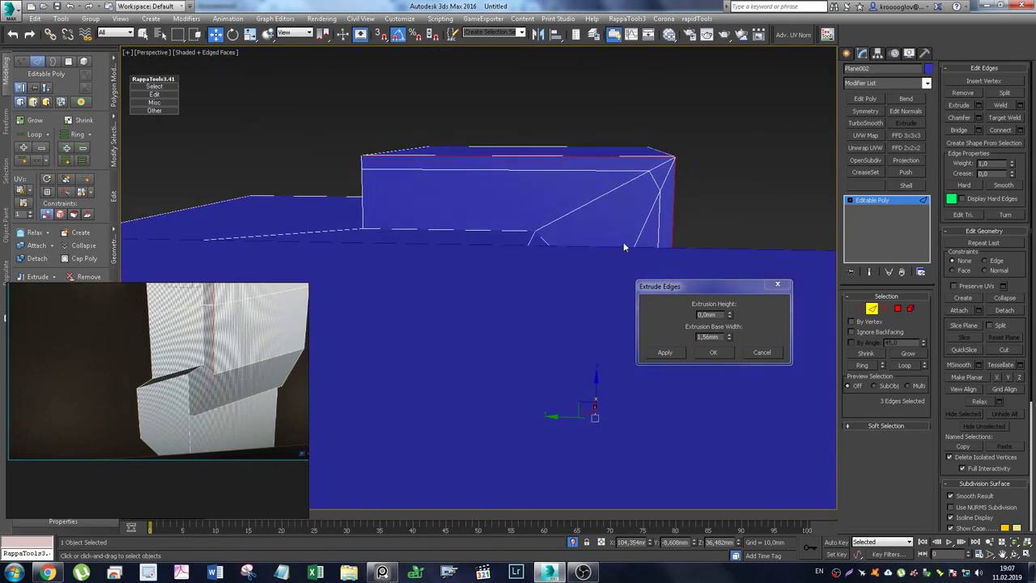
pyautogui.click(712, 354)
pyautogui.keyDown('alt'); pyautogui.moveTo(599, 209); pyautogui.dragTo(600, 211, button='middle'); pyautogui.keyUp('alt')
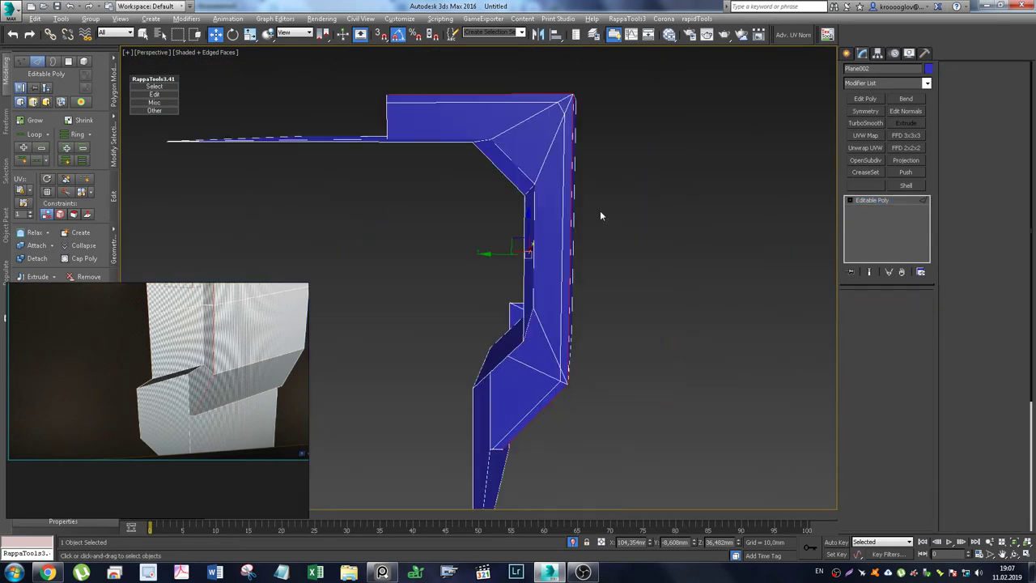
# Step: Switch to the Left view, zoom onto the strip's upper bend and select its vertex
pyautogui.press('l')
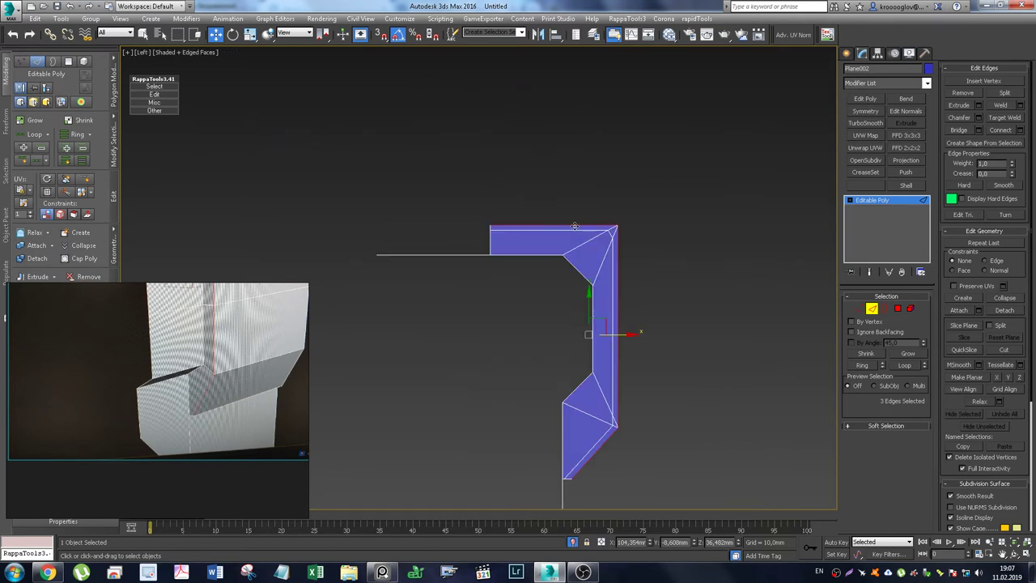
pyautogui.scroll(5, 579, 226)
pyautogui.scroll(2, 579, 225)
pyautogui.moveTo(567, 251)
pyautogui.mouseDown(button='middle')
pyautogui.moveTo(405, 187)
pyautogui.moveTo(644, 423)
pyautogui.moveTo(601, 394)
pyautogui.moveTo(556, 164)
pyautogui.moveTo(541, 250)
pyautogui.moveTo(608, 162)
pyautogui.mouseUp(button='middle')
pyautogui.moveTo(433, 328)
pyautogui.mouseDown(button='middle')
pyautogui.moveTo(590, 167)
pyautogui.moveTo(583, 215)
pyautogui.moveTo(537, 321)
pyautogui.moveTo(578, 363)
pyautogui.mouseUp(button='middle')
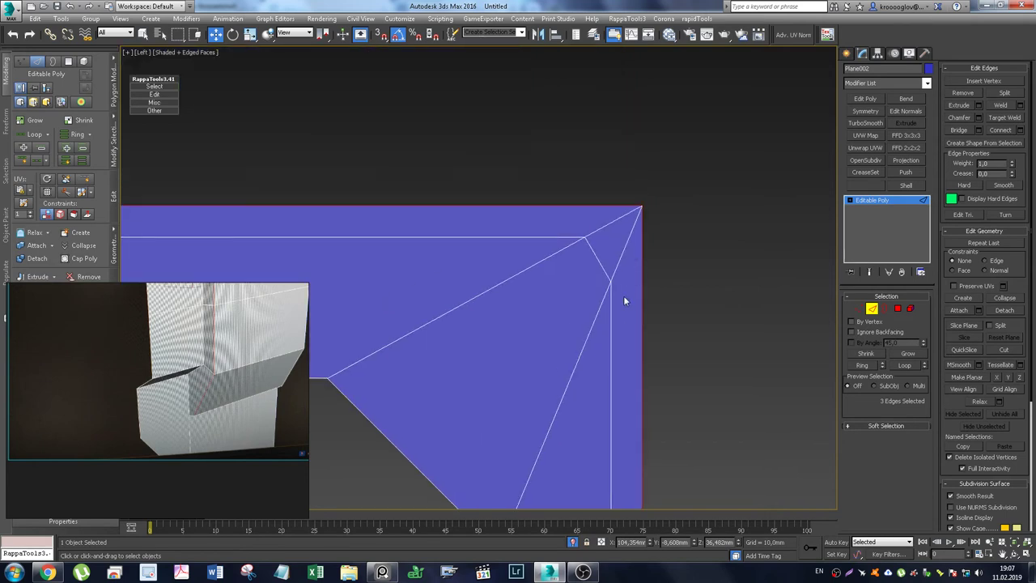
pyautogui.press('1')
pyautogui.click(609, 280)
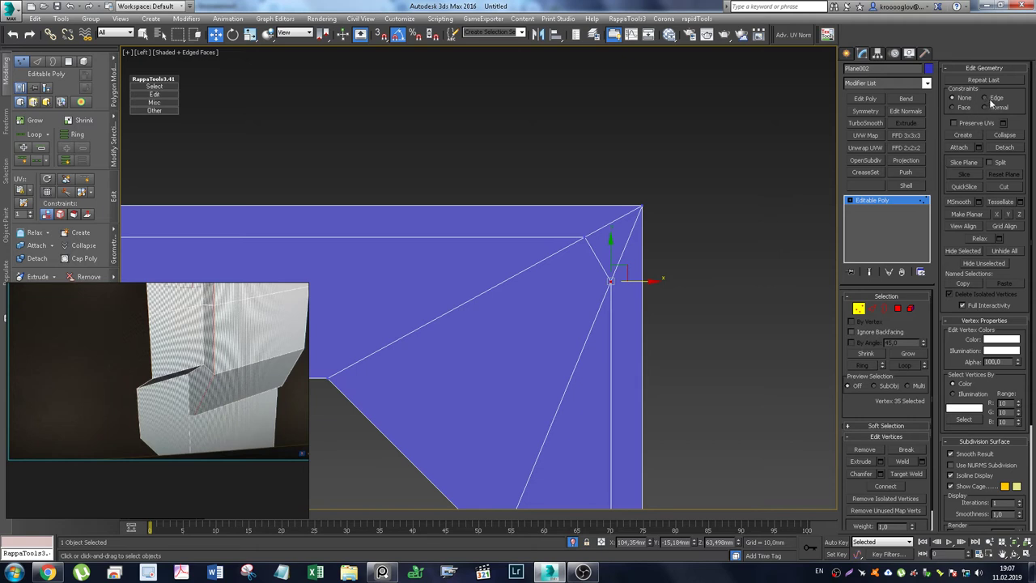
pyautogui.rightClick(398, 34)
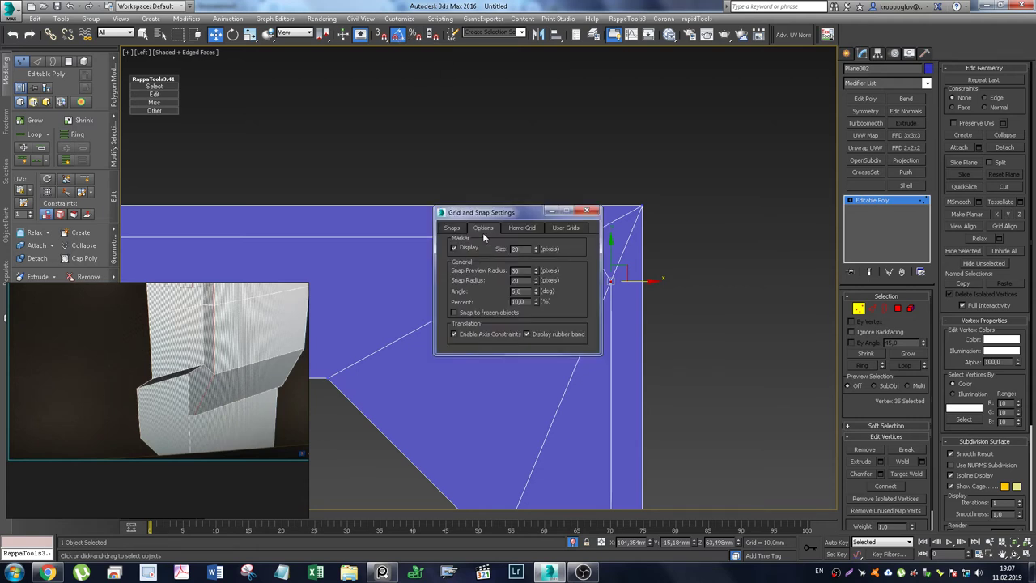
pyautogui.click(455, 229)
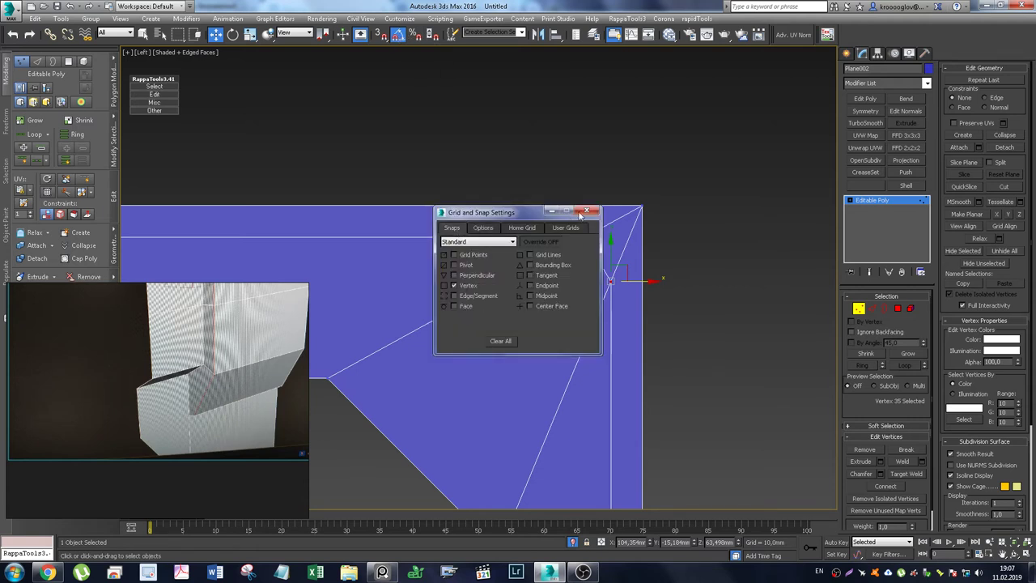
pyautogui.click(484, 229)
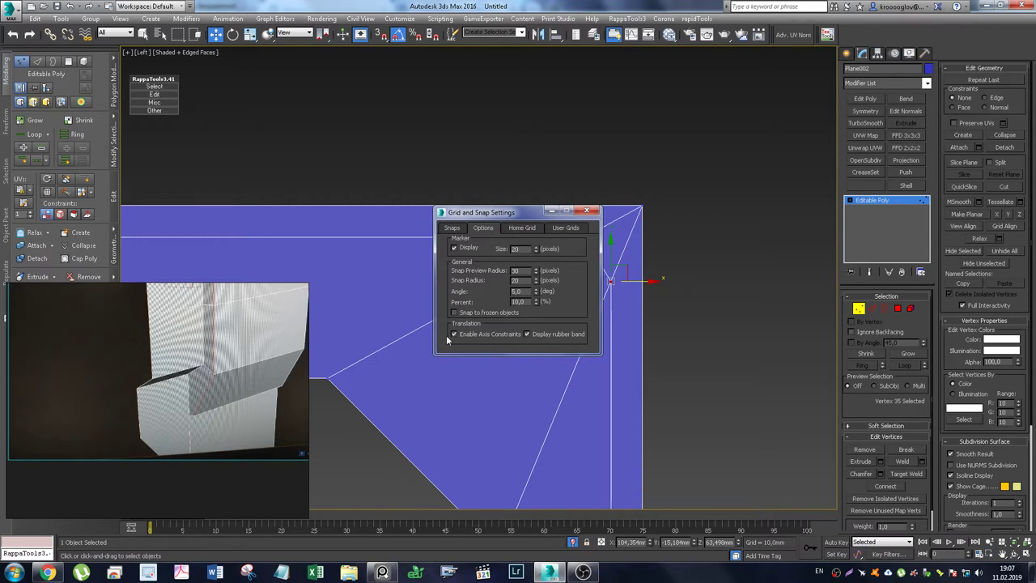
pyautogui.click(586, 211)
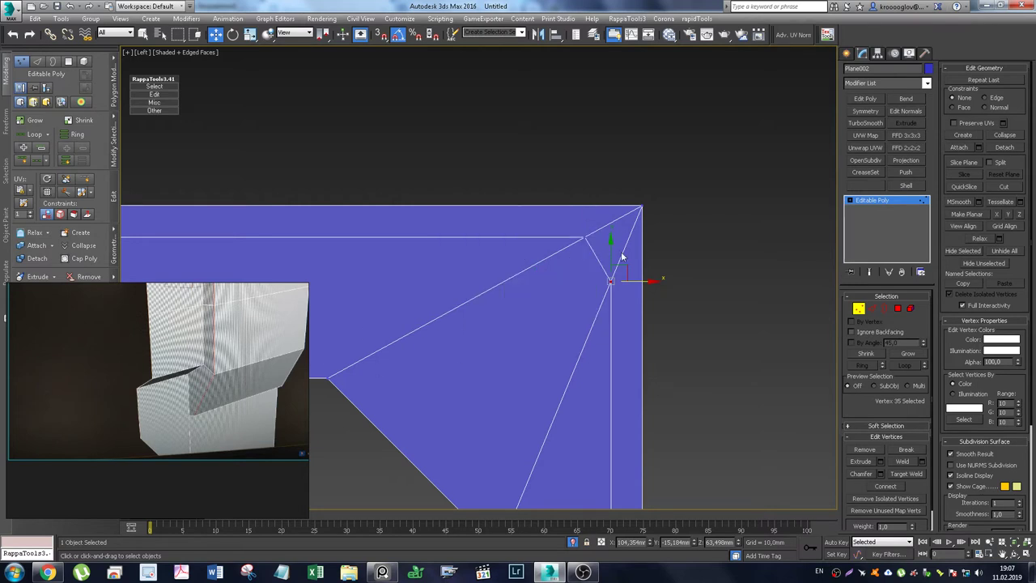
# Step: Enable 3D and angle snapping and snap the bend vertex onto the neighbouring edge vertex
pyautogui.press('s')
pyautogui.click(397, 37)
pyautogui.moveTo(611, 254); pyautogui.dragTo(585, 236)
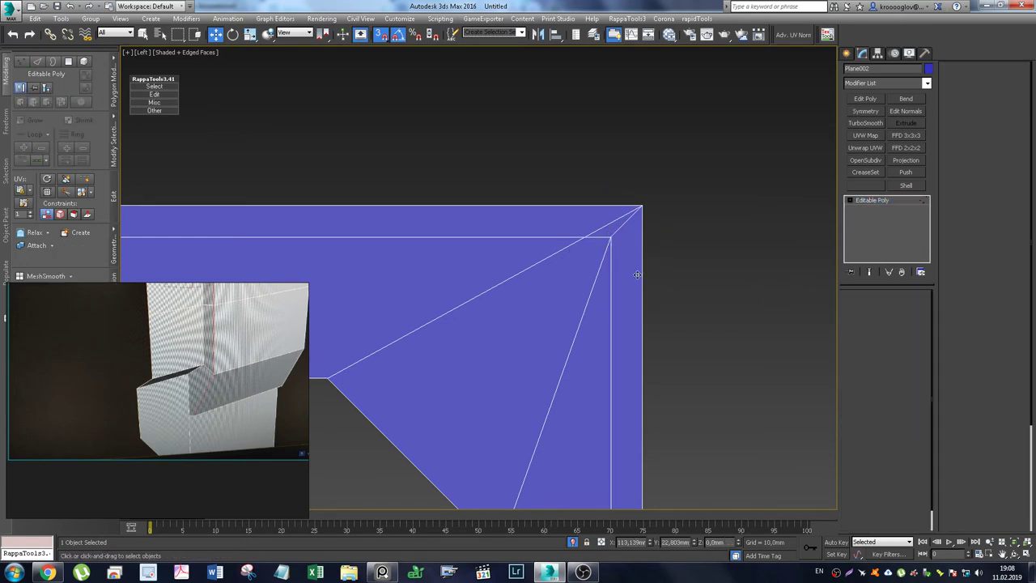
pyautogui.press('q')
# Step: Target Weld two stray vertices into the corner vertex, then return to perspective view
pyautogui.hotkey('ctrl', 'shift', 'w')
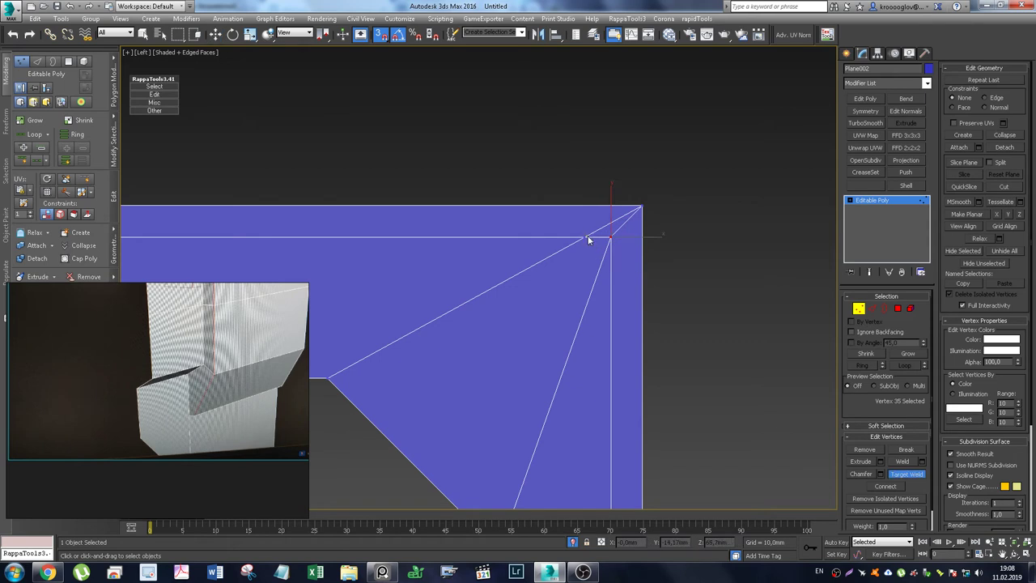
pyautogui.click(610, 236)
pyautogui.scroll(-3, 610, 264)
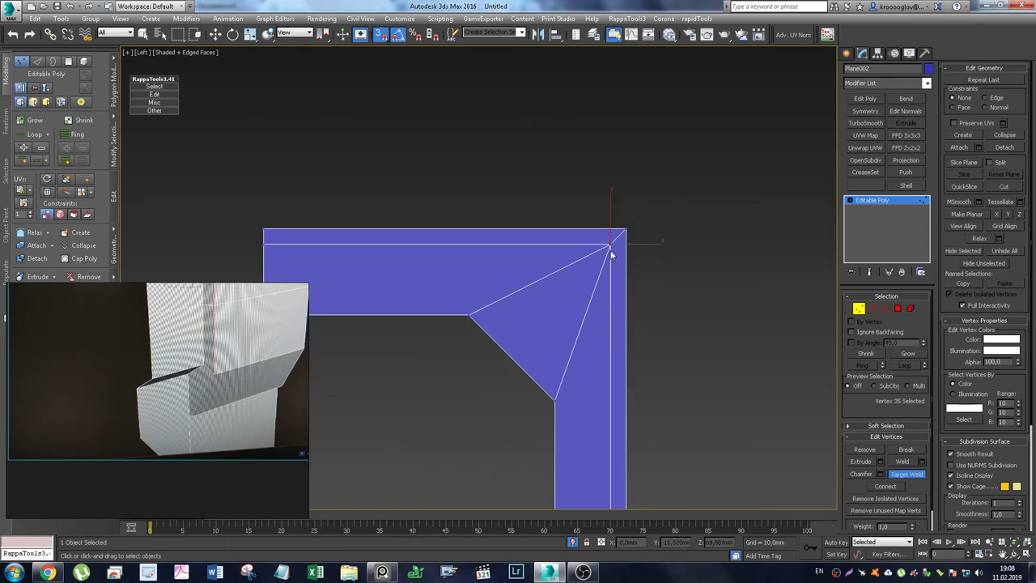
pyautogui.moveTo(613, 243); pyautogui.dragTo(631, 127, button='middle')
pyautogui.scroll(2, 575, 335)
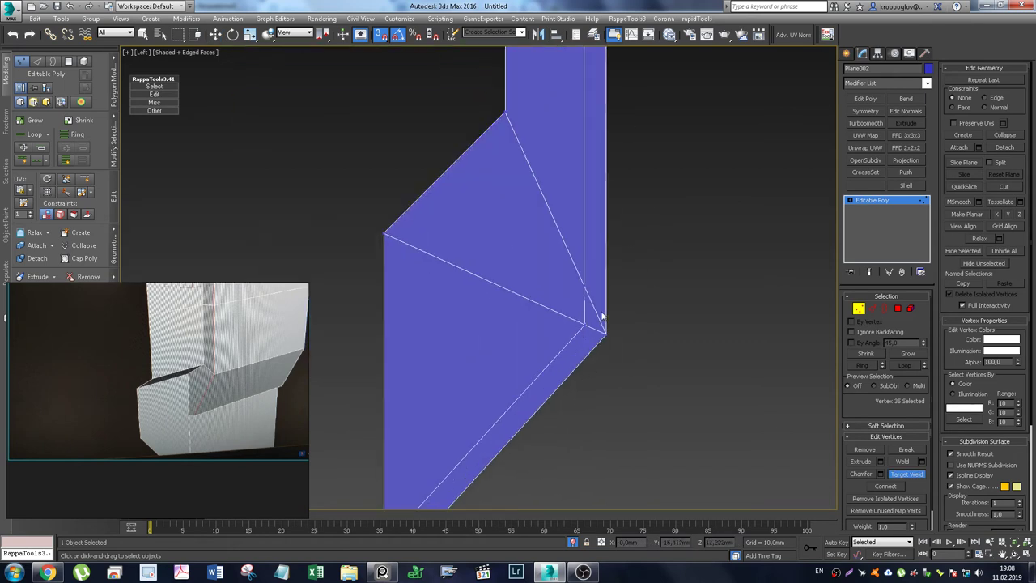
pyautogui.click(584, 323)
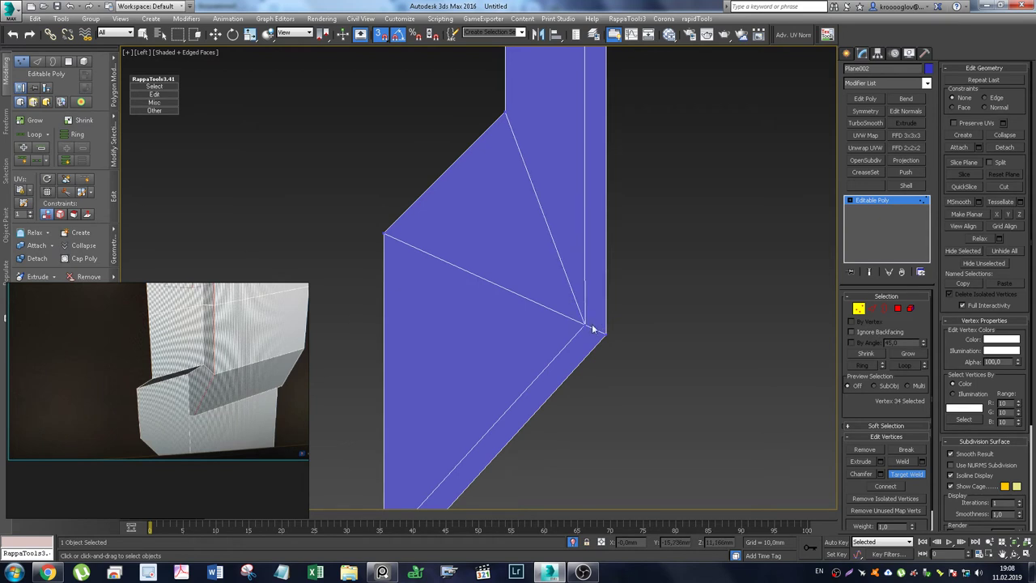
pyautogui.moveTo(594, 330)
pyautogui.mouseDown(button='middle')
pyautogui.moveTo(624, 178)
pyautogui.moveTo(603, 200)
pyautogui.moveTo(602, 221)
pyautogui.mouseUp(button='middle')
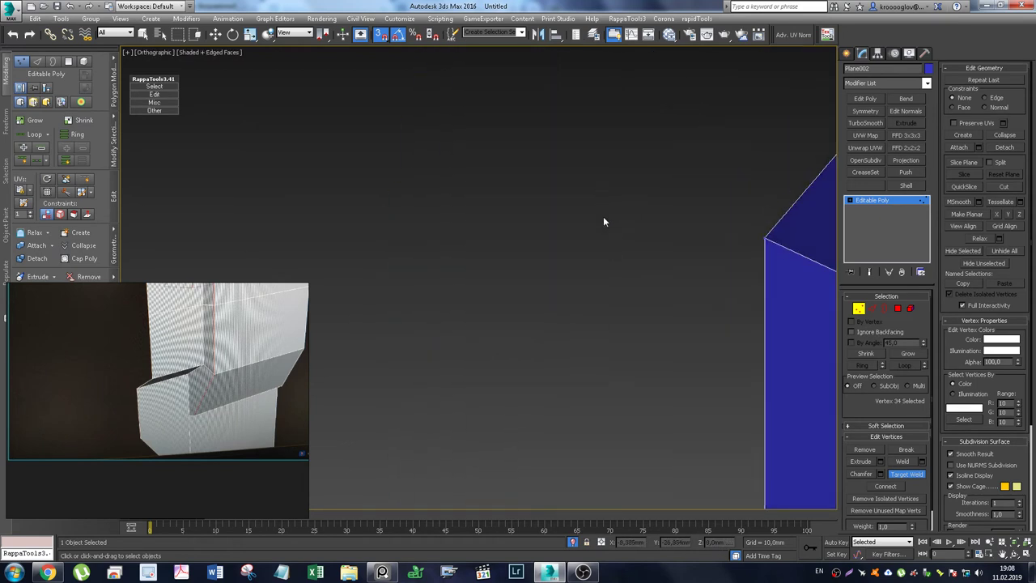
pyautogui.press('p')
pyautogui.scroll(5, 726, 276)
pyautogui.moveTo(727, 276)
pyautogui.keyDown('alt'); pyautogui.mouseDown(button='middle')
pyautogui.moveTo(462, 312)
pyautogui.moveTo(515, 289)
pyautogui.moveTo(545, 335)
pyautogui.moveTo(503, 373)
pyautogui.moveTo(570, 144)
pyautogui.moveTo(583, 296)
pyautogui.moveTo(575, 440)
pyautogui.moveTo(673, 530)
pyautogui.mouseUp(button='middle'); pyautogui.keyUp('alt')
pyautogui.scroll(4, 512, 356)
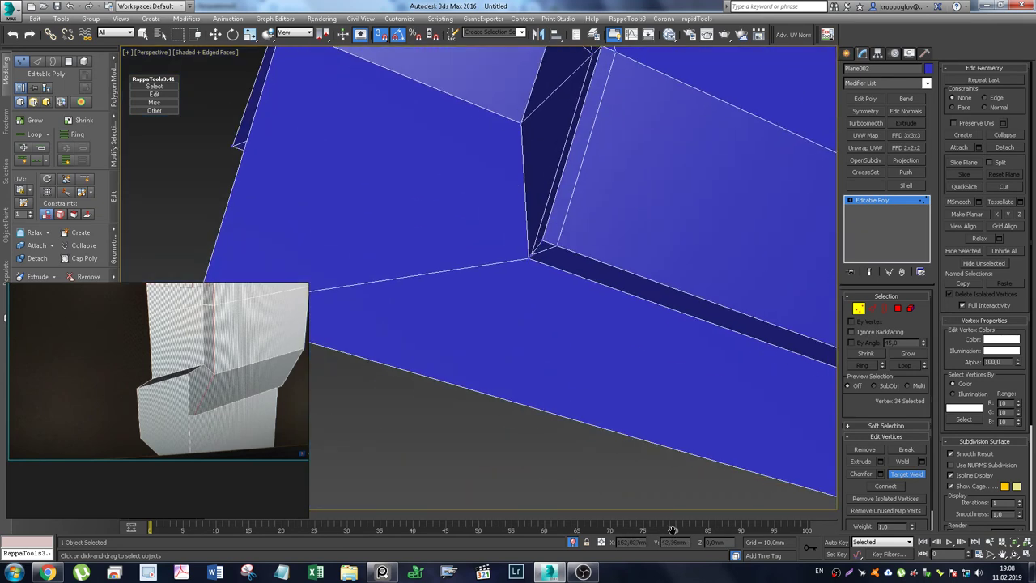
pyautogui.keyDown('alt'); pyautogui.moveTo(508, 266); pyautogui.dragTo(561, 258, button='middle'); pyautogui.keyUp('alt')
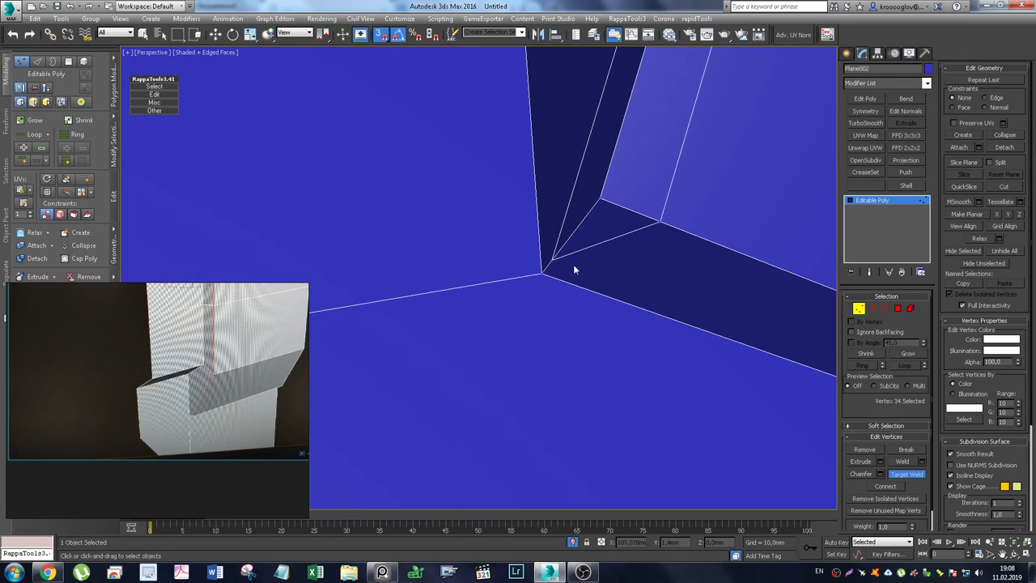
pyautogui.hotkey('alt', 'c')
# Step: Cut a new edge across the bracket connecting three vertices
pyautogui.click(661, 223)
pyautogui.click(544, 276)
pyautogui.keyDown('alt'); pyautogui.moveTo(605, 287); pyautogui.dragTo(589, 348, button='middle'); pyautogui.keyUp('alt')
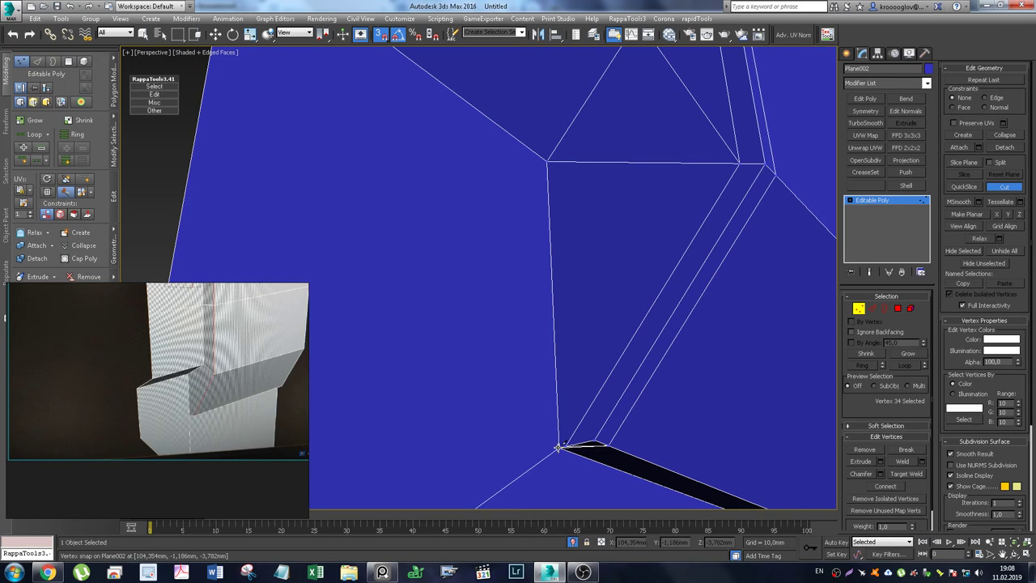
pyautogui.click(737, 161)
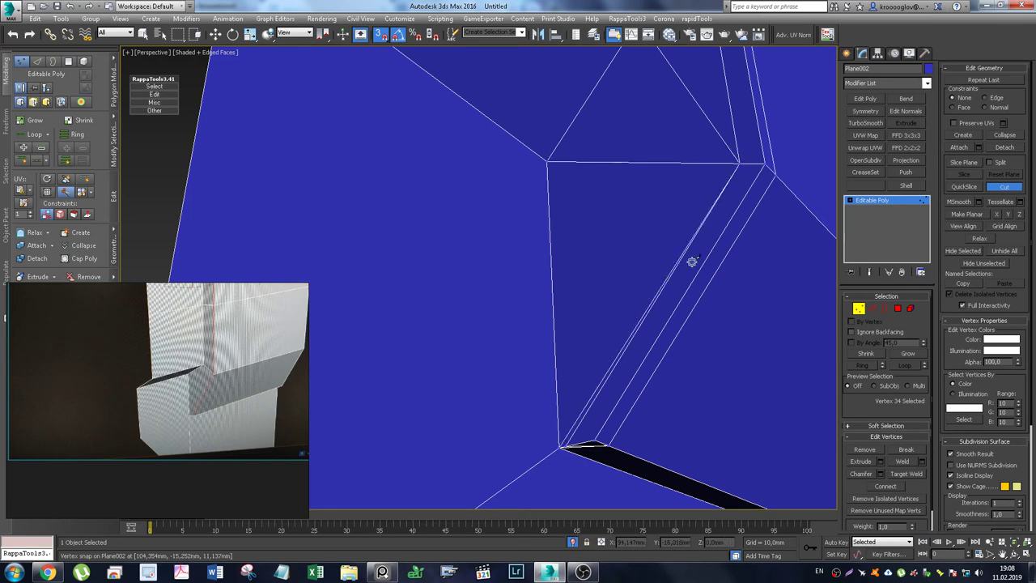
pyautogui.rightClick(684, 298)
pyautogui.keyDown('alt'); pyautogui.moveTo(629, 407); pyautogui.dragTo(631, 346, button='middle'); pyautogui.keyUp('alt')
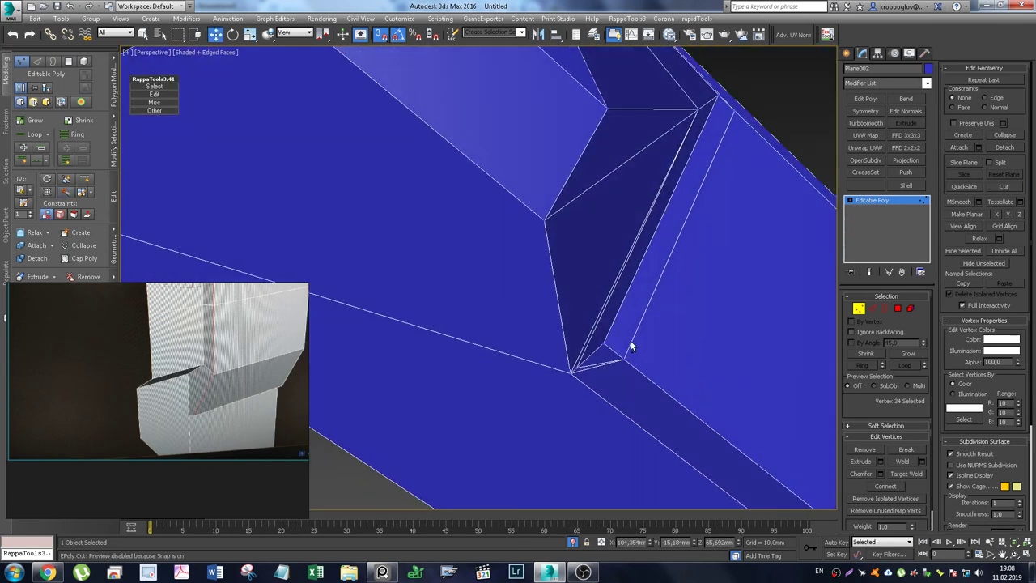
# Step: Select the three corner edges running from the top slab into the notch
pyautogui.press('2')
pyautogui.click(614, 321)
pyautogui.moveTo(694, 232)
pyautogui.keyDown('alt'); pyautogui.mouseDown(button='middle')
pyautogui.moveTo(742, 111)
pyautogui.moveTo(617, 307)
pyautogui.moveTo(637, 162)
pyautogui.moveTo(613, 257)
pyautogui.moveTo(714, 226)
pyautogui.mouseUp(button='middle'); pyautogui.keyUp('alt')
pyautogui.keyDown('ctrl'); pyautogui.click(731, 103); pyautogui.keyUp('ctrl')
pyautogui.hotkey('alt', 'c')
pyautogui.keyDown('ctrl'); pyautogui.click(612, 257); pyautogui.keyUp('ctrl')
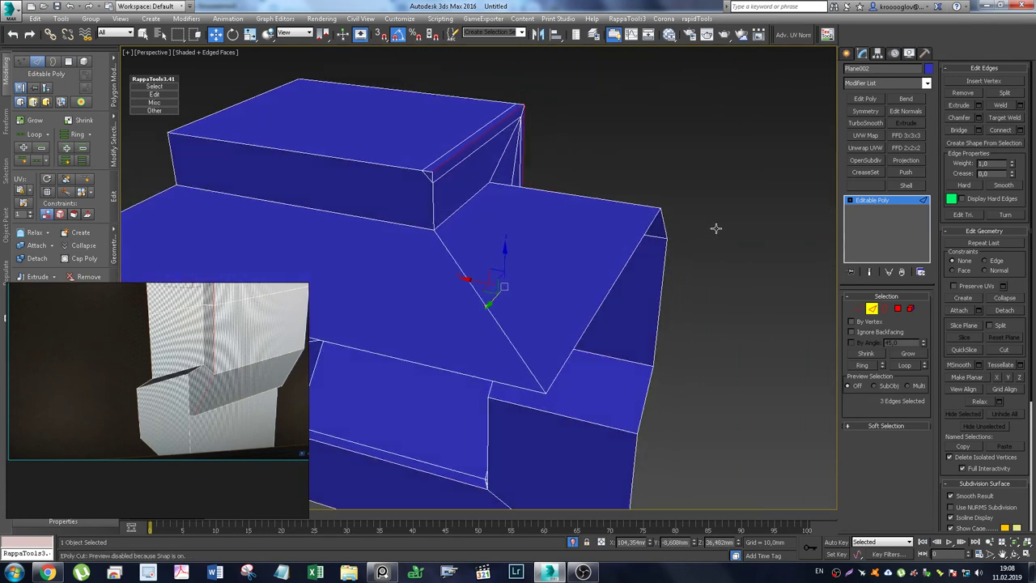
pyautogui.click(435, 229)
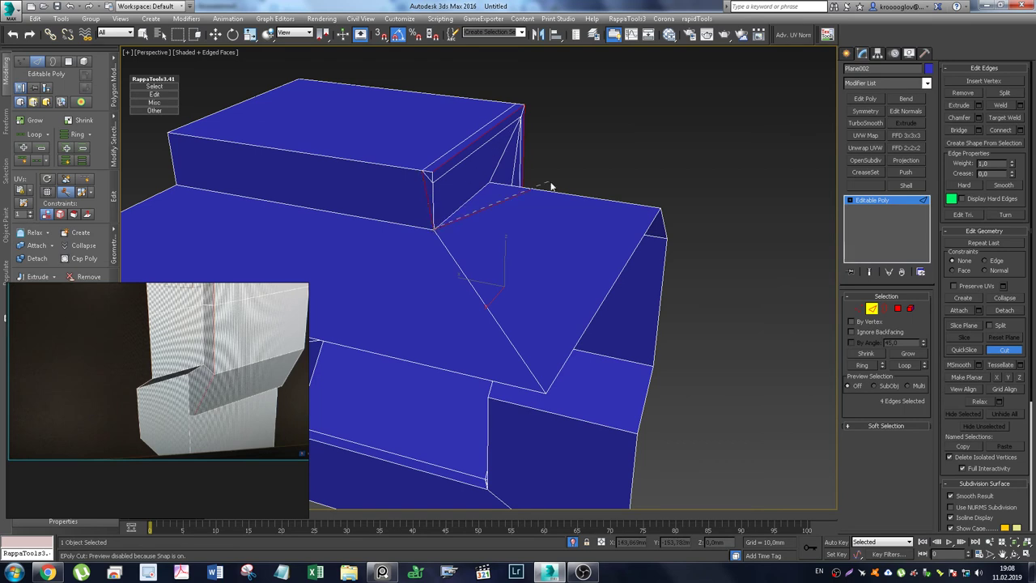
pyautogui.rightClick(575, 137)
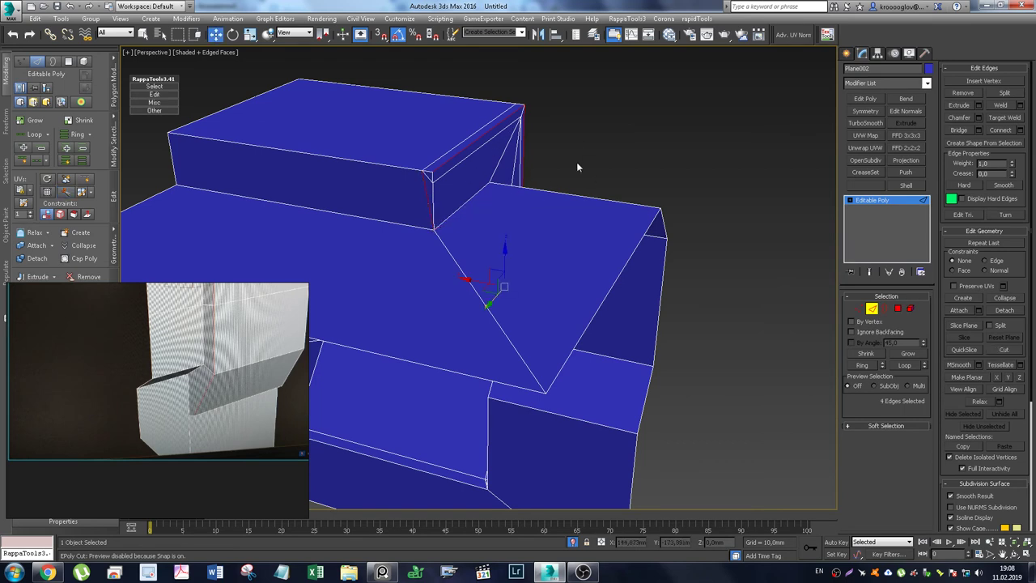
pyautogui.keyDown('alt'); pyautogui.click(429, 198); pyautogui.keyUp('alt')
pyautogui.moveTo(472, 197)
pyautogui.keyDown('alt'); pyautogui.mouseDown(button='middle')
pyautogui.moveTo(525, 124)
pyautogui.moveTo(594, 154)
pyautogui.moveTo(586, 139)
pyautogui.mouseUp(button='middle'); pyautogui.keyUp('alt')
pyautogui.moveTo(652, 370)
pyautogui.keyDown('alt'); pyautogui.mouseDown(button='middle')
pyautogui.moveTo(659, 328)
pyautogui.moveTo(646, 365)
pyautogui.mouseUp(button='middle'); pyautogui.keyUp('alt')
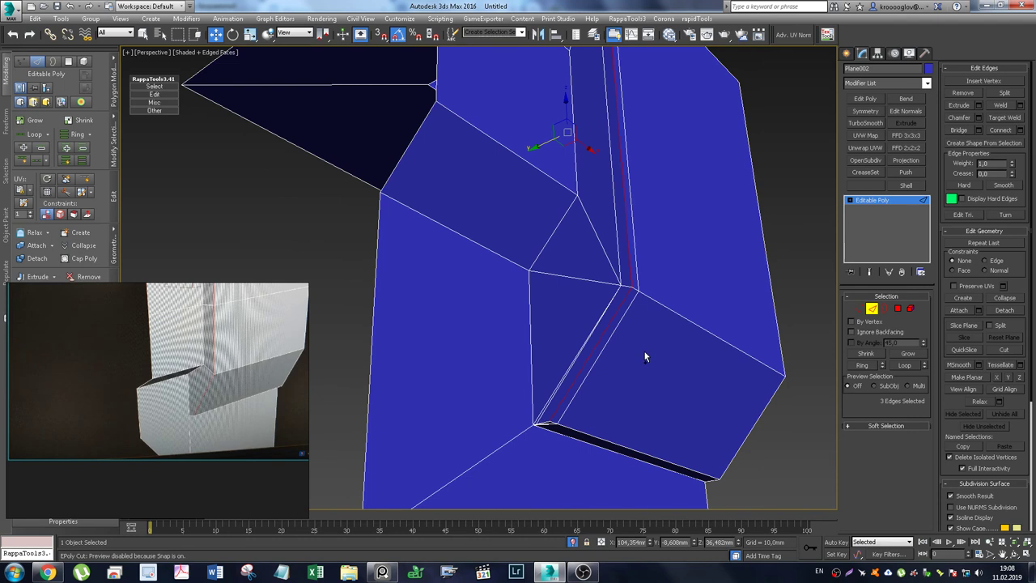
# Step: Chamfer the three selected edges into thin groove strips
pyautogui.hotkey('ctrl', 'shift', 'c')
pyautogui.moveTo(640, 362)
pyautogui.keyDown('alt'); pyautogui.mouseDown(button='middle')
pyautogui.moveTo(657, 296)
pyautogui.moveTo(653, 310)
pyautogui.mouseUp(button='middle'); pyautogui.keyUp('alt')
pyautogui.scroll(3, 559, 312)
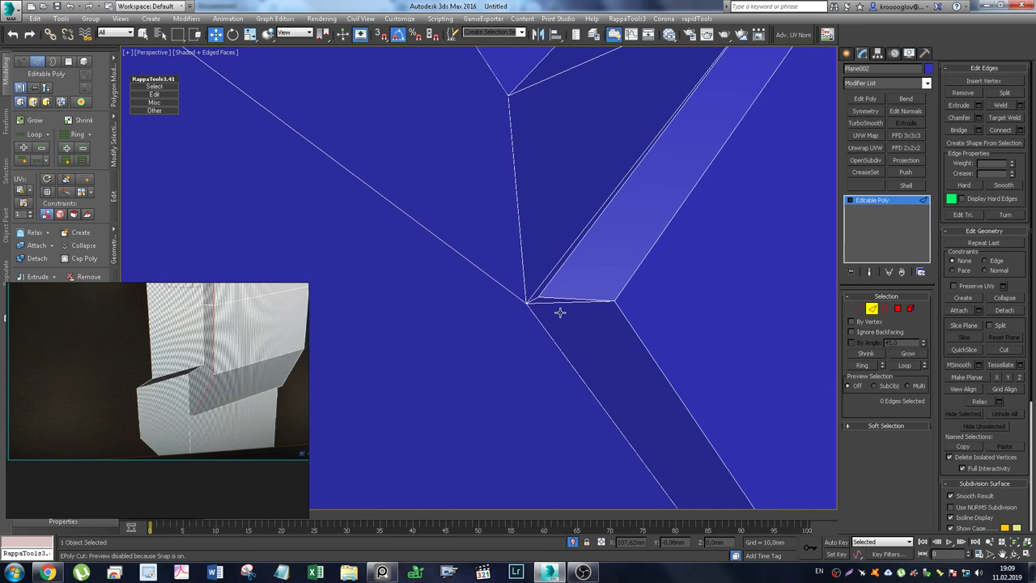
pyautogui.scroll(-5, 563, 310)
pyautogui.scroll(3, 596, 289)
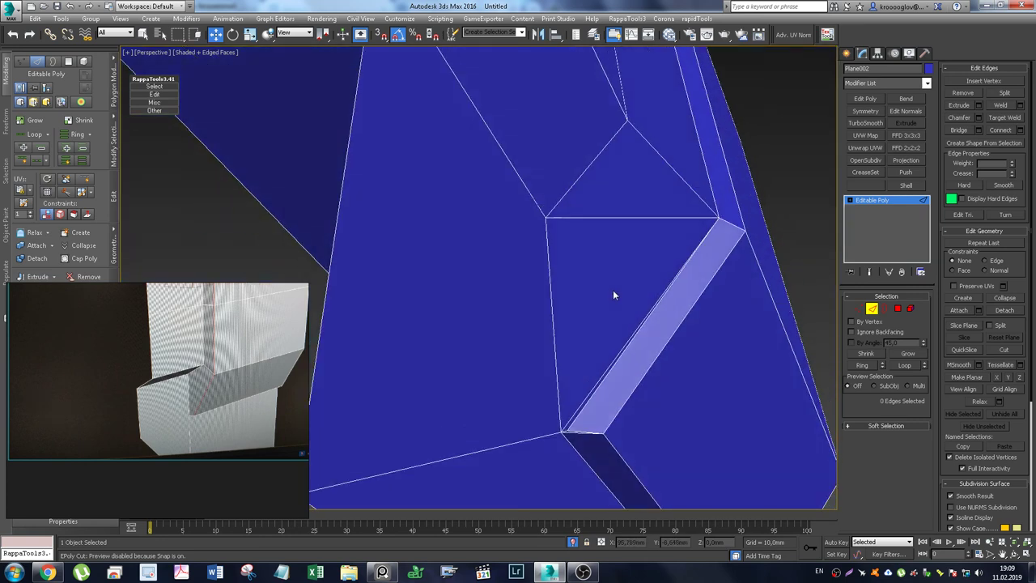
pyautogui.keyDown('alt'); pyautogui.moveTo(612, 289); pyautogui.dragTo(584, 310, button='middle'); pyautogui.keyUp('alt')
# Step: Orbit around the bracket to inspect the chamfered corner from several angles
pyautogui.scroll(-4, 584, 310)
pyautogui.keyDown('alt'); pyautogui.moveTo(610, 178); pyautogui.dragTo(634, 305, button='middle'); pyautogui.keyUp('alt')
pyautogui.scroll(5, 633, 305)
pyautogui.moveTo(582, 234)
pyautogui.keyDown('alt'); pyautogui.mouseDown(button='middle')
pyautogui.moveTo(513, 221)
pyautogui.moveTo(596, 238)
pyautogui.moveTo(517, 243)
pyautogui.moveTo(555, 231)
pyautogui.moveTo(614, 240)
pyautogui.moveTo(575, 259)
pyautogui.moveTo(593, 283)
pyautogui.mouseUp(button='middle'); pyautogui.keyUp('alt')
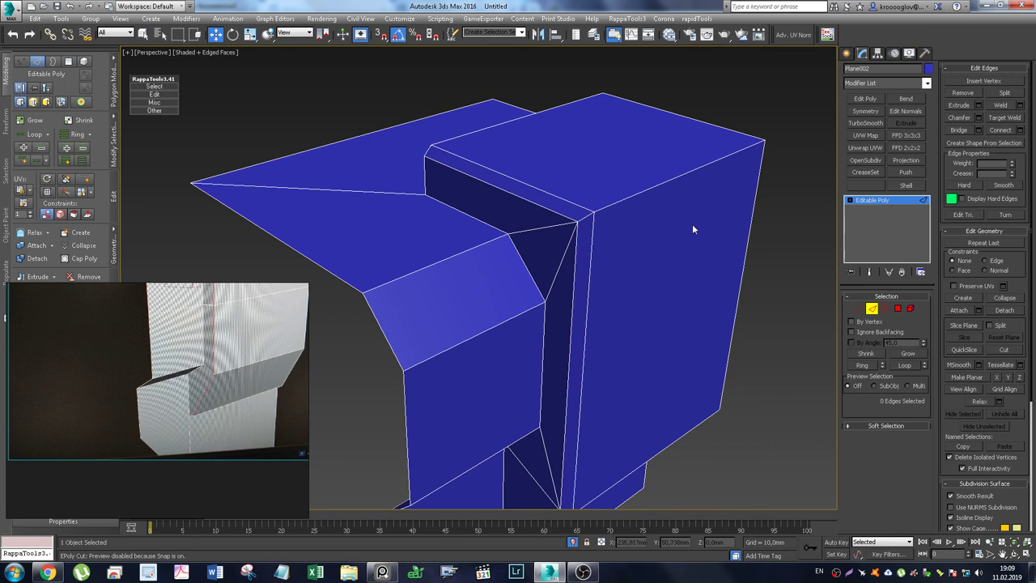
pyautogui.scroll(-3, 692, 229)
pyautogui.moveTo(666, 261)
pyautogui.keyDown('alt'); pyautogui.mouseDown(button='middle')
pyautogui.moveTo(591, 254)
pyautogui.moveTo(599, 216)
pyautogui.mouseUp(button='middle'); pyautogui.keyUp('alt')
pyautogui.scroll(3, 611, 338)
pyautogui.moveTo(610, 338)
pyautogui.keyDown('alt'); pyautogui.mouseDown(button='middle')
pyautogui.moveTo(602, 312)
pyautogui.moveTo(624, 323)
pyautogui.moveTo(612, 400)
pyautogui.mouseUp(button='middle'); pyautogui.keyUp('alt')
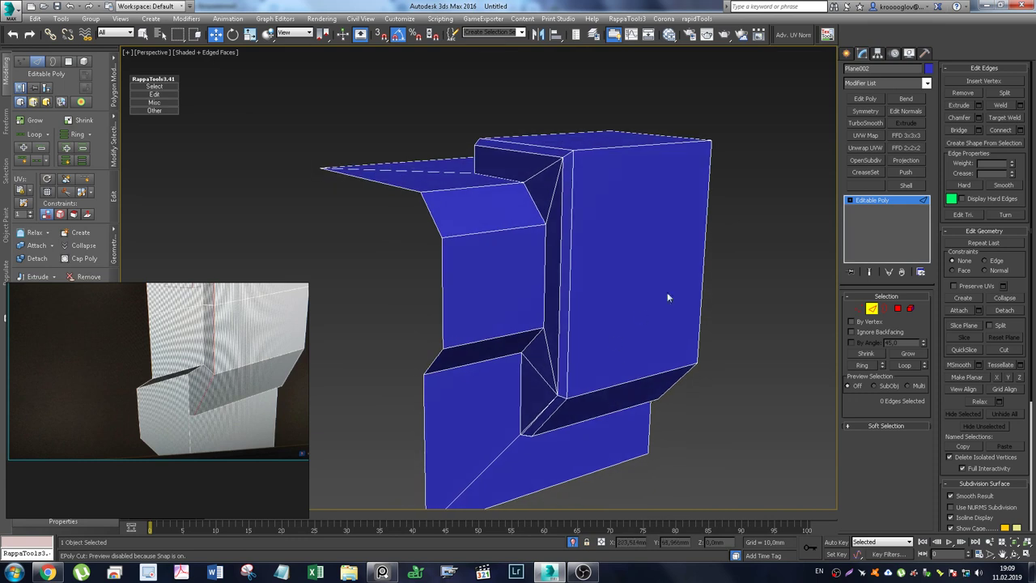
# Step: Exit Edge mode and zoom out to show both blue brackets
pyautogui.click(871, 310)
pyautogui.scroll(-3, 769, 232)
pyautogui.scroll(-2, 769, 231)
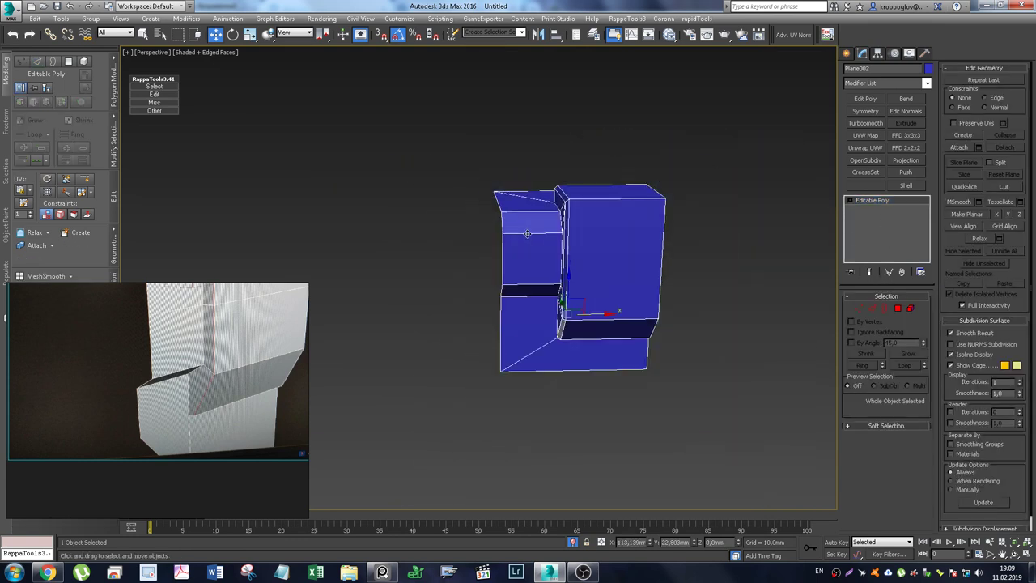
pyautogui.scroll(-2, 728, 230)
pyautogui.scroll(-1, 695, 228)
pyautogui.scroll(5, 694, 229)
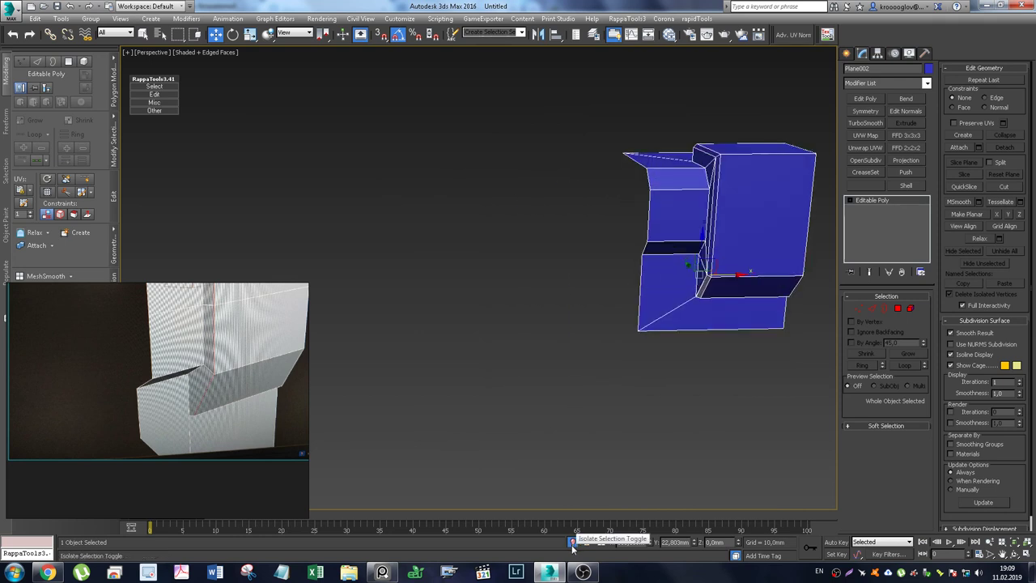
pyautogui.scroll(5, 559, 170)
pyautogui.moveTo(559, 171); pyautogui.dragTo(574, 250, button='middle')
pyautogui.scroll(-3, 534, 299)
pyautogui.scroll(-3, 517, 324)
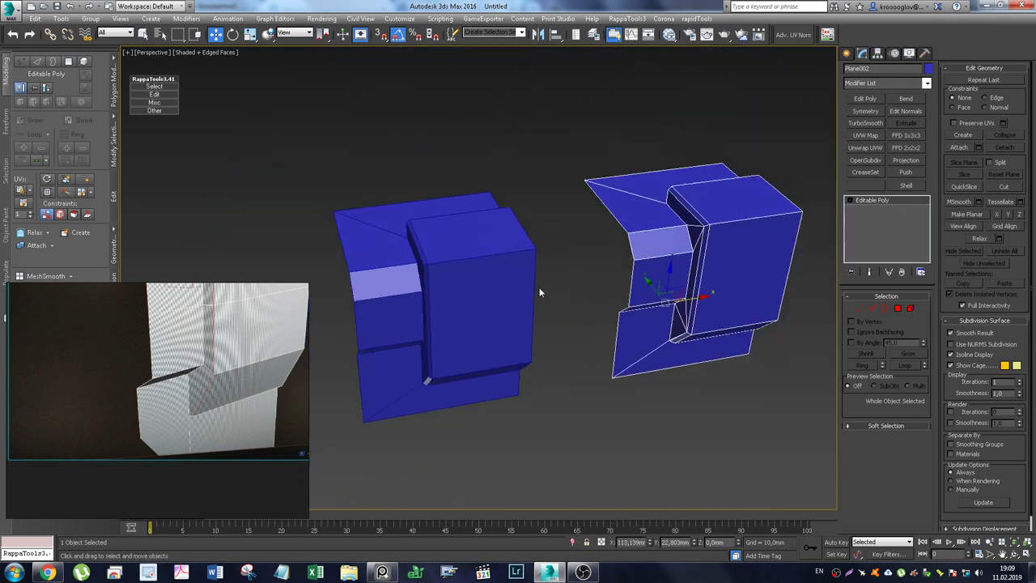
pyautogui.scroll(-2, 539, 294)
# Step: Marquee-select both bracket models, then bring OBS Studio to the front
pyautogui.click(550, 316)
pyautogui.keyDown('alt'); pyautogui.moveTo(616, 294); pyautogui.dragTo(653, 298, button='middle'); pyautogui.keyUp('alt')
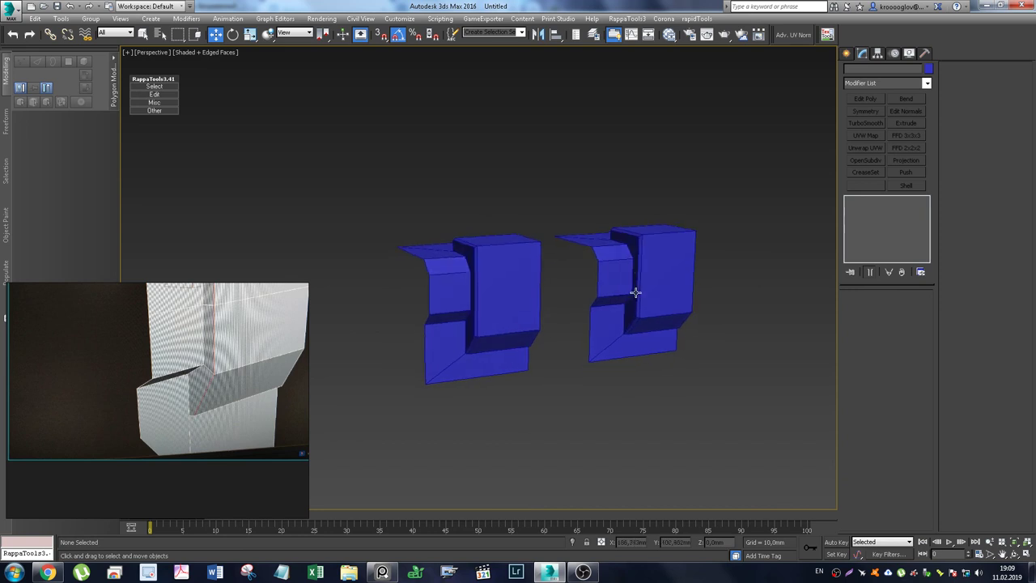
pyautogui.moveTo(696, 228); pyautogui.dragTo(473, 484)
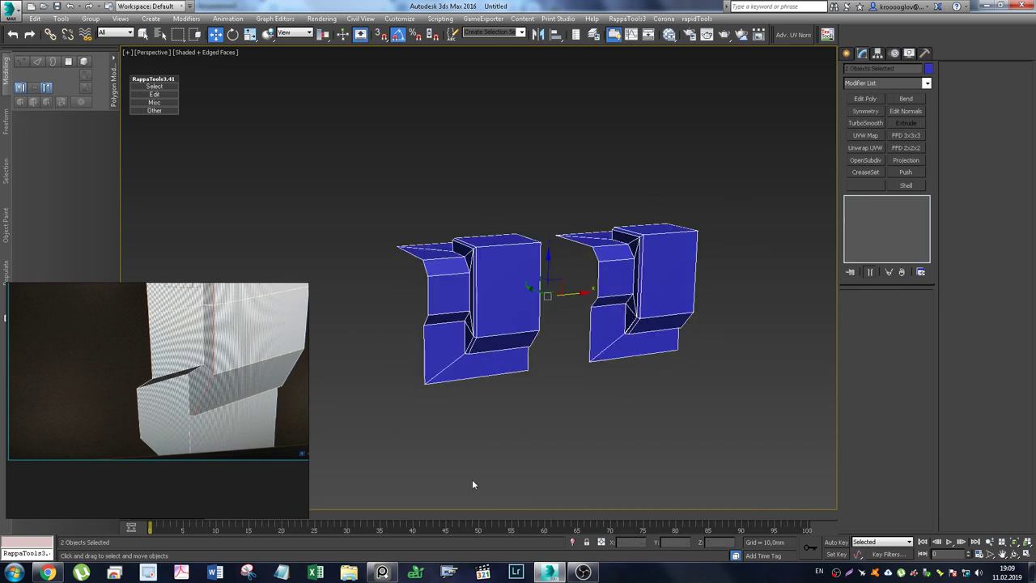
pyautogui.click(583, 572)
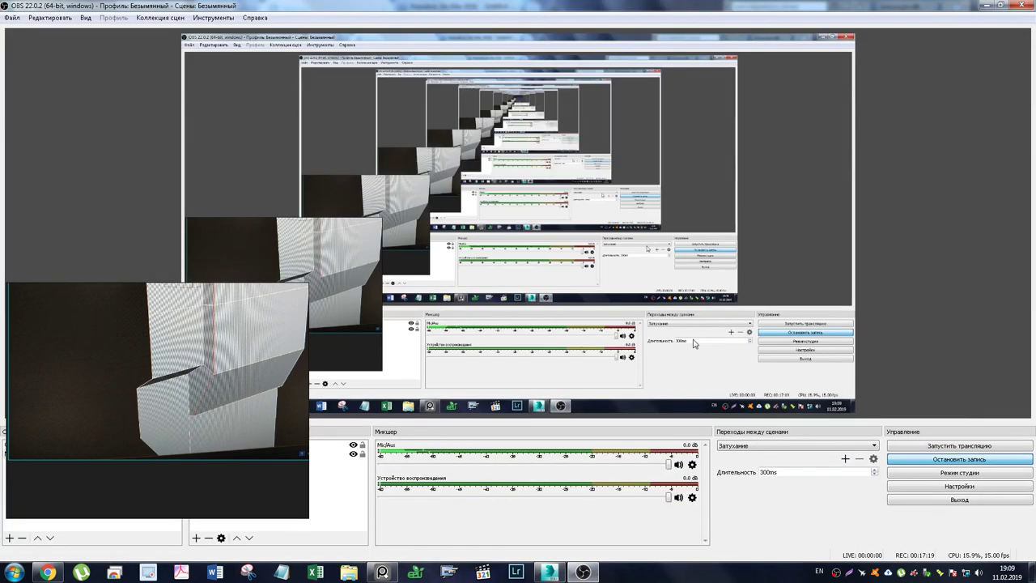